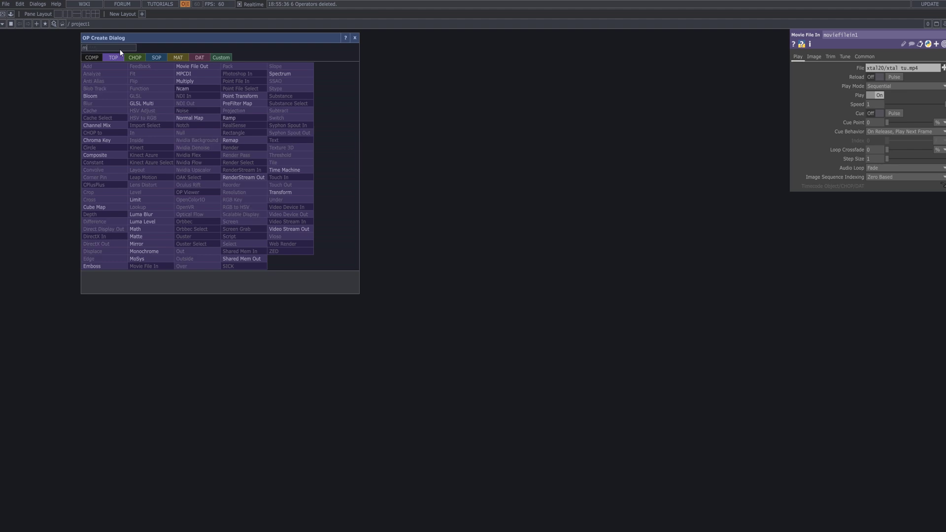
Add a Monochrome TOP (mono1) after the movie
click(163, 252)
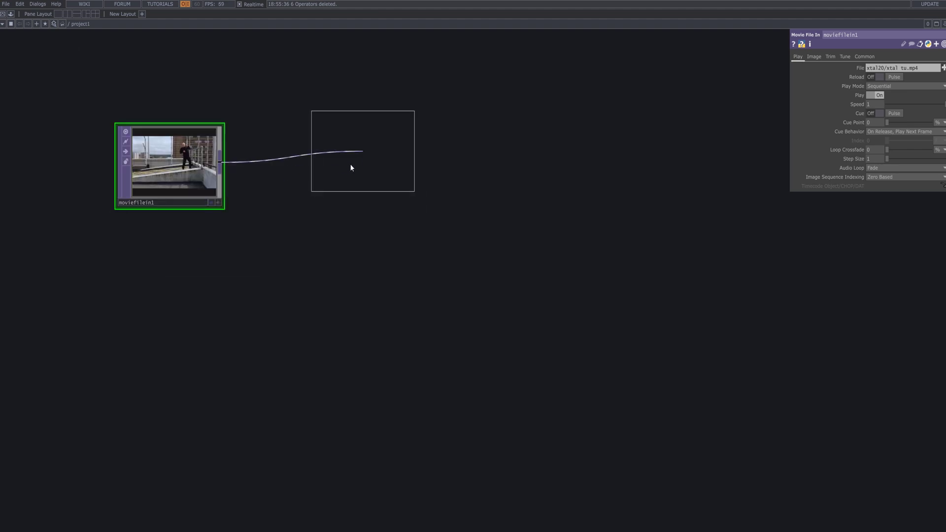
click(349, 165)
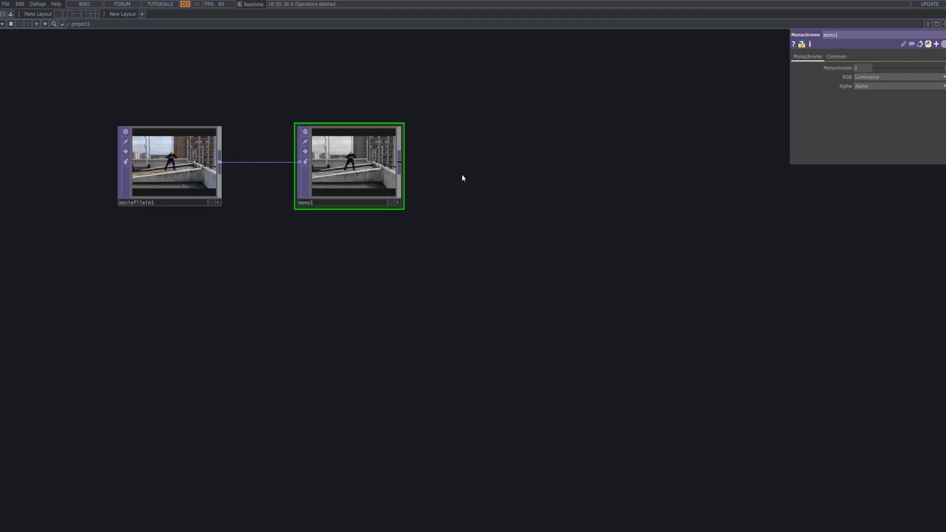
drag(406, 176, 243, 196)
Append level1 after mono1 with Black Level 0.23
click(238, 181)
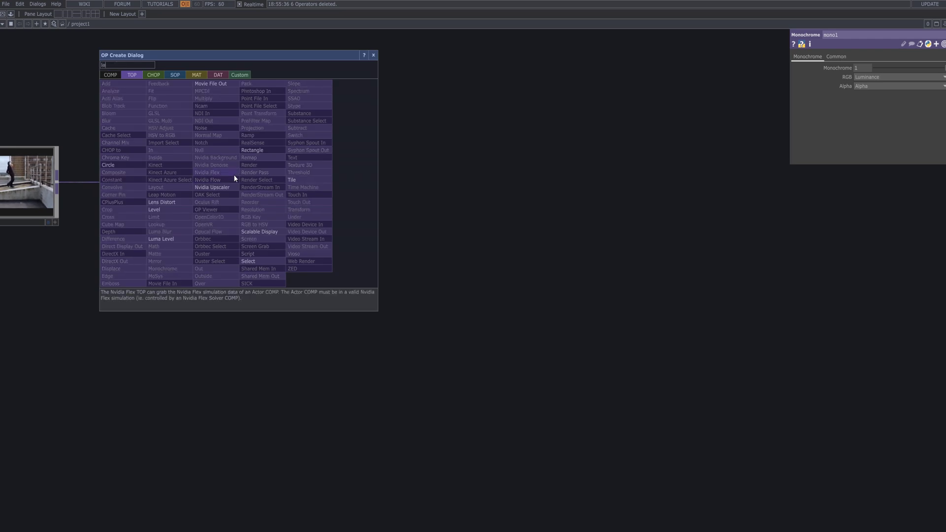
click(179, 224)
click(365, 186)
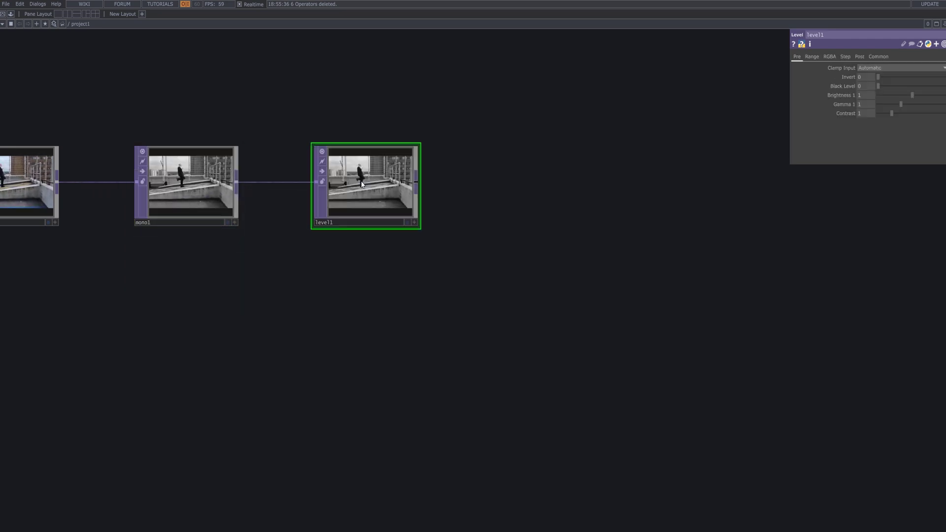
scroll(364, 186, up, 5)
drag(896, 90, 886, 86)
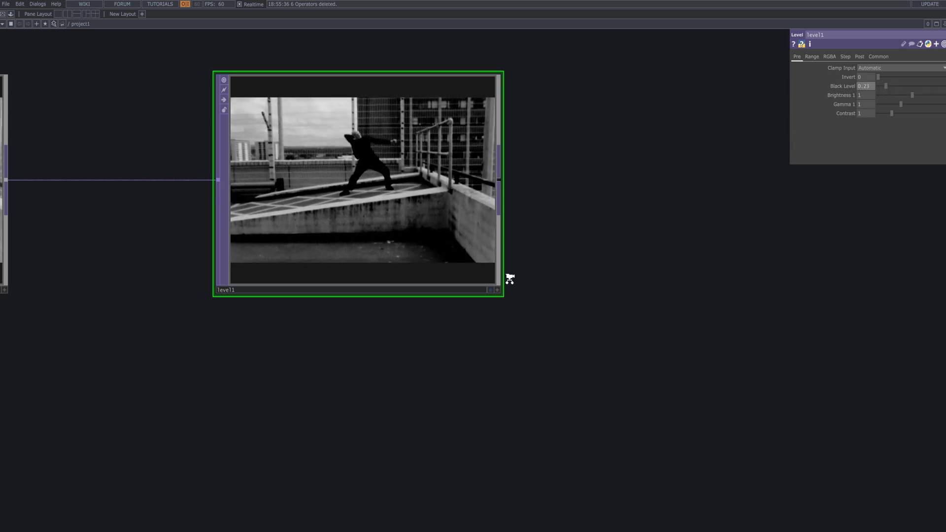
scroll(511, 278, down, 4)
drag(559, 271, 388, 265)
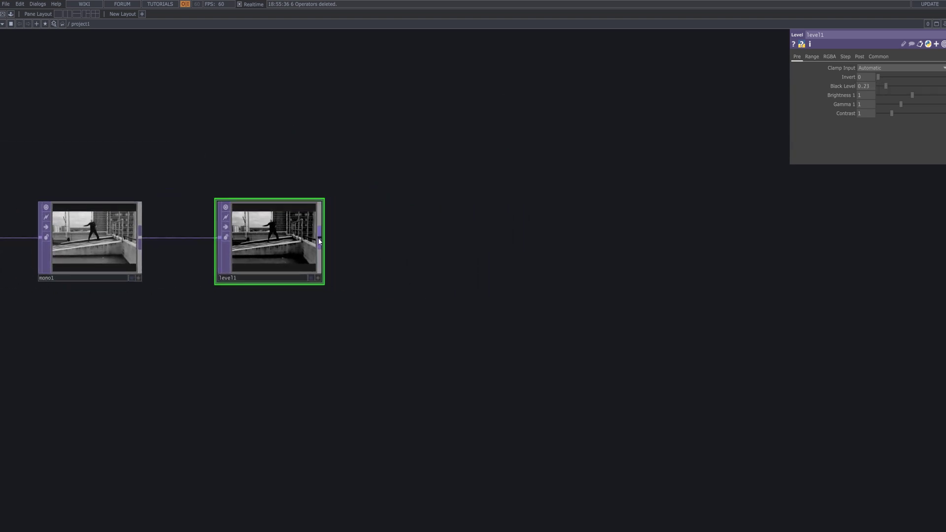
Add a Null TOP (null1) after level1
key(Tab)
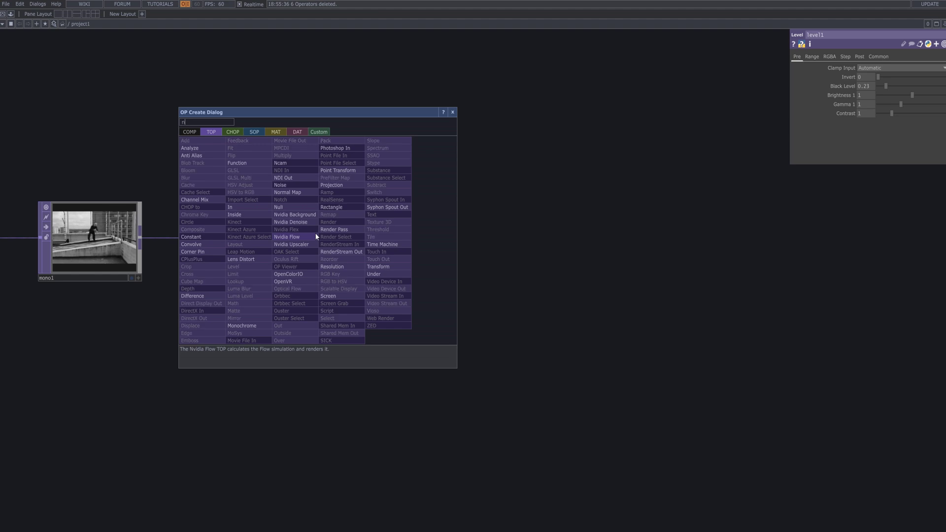
text(nu)
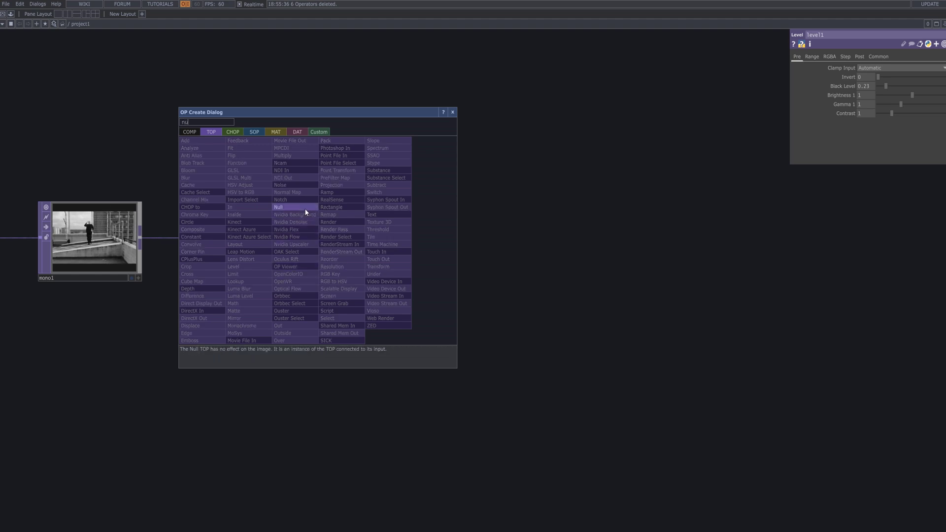
click(304, 208)
click(493, 221)
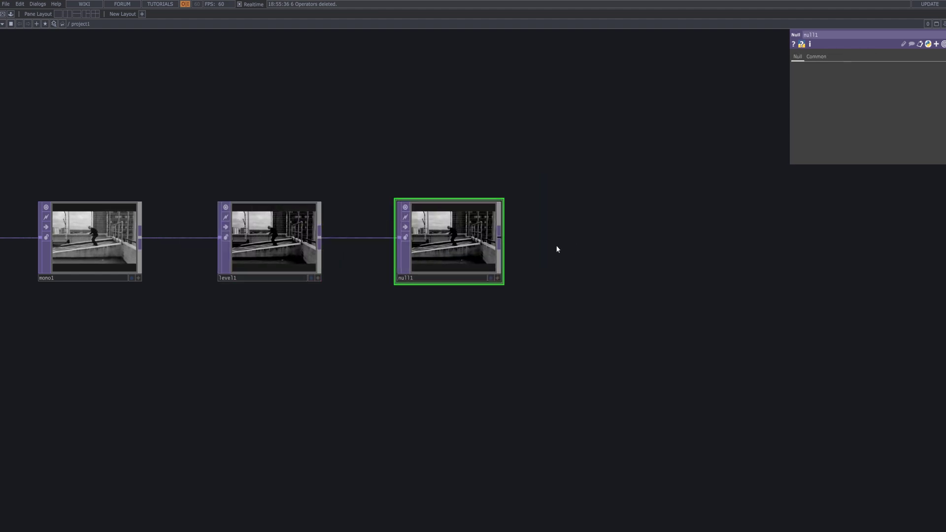
drag(604, 262, 328, 254)
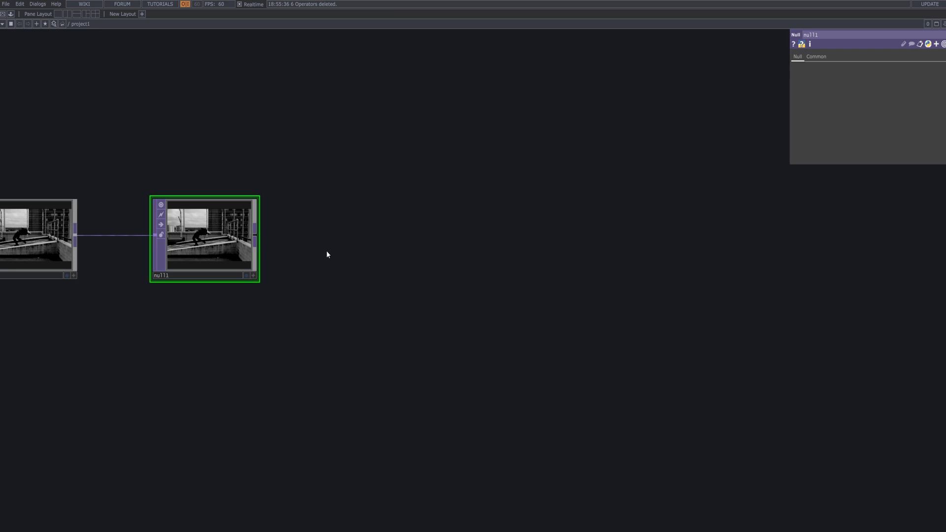
Append a Resolution TOP (res1) after null1 with High Quality Resize On
right_click(256, 234)
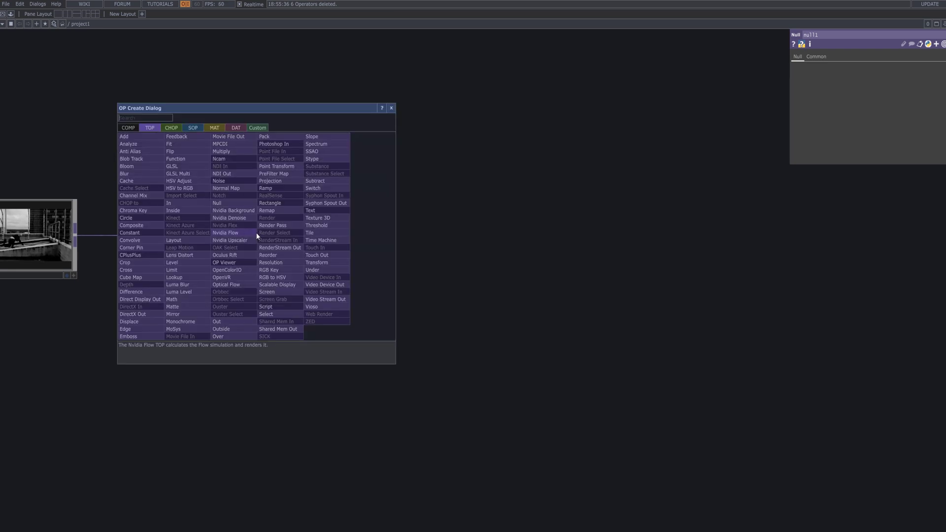
text(rew)
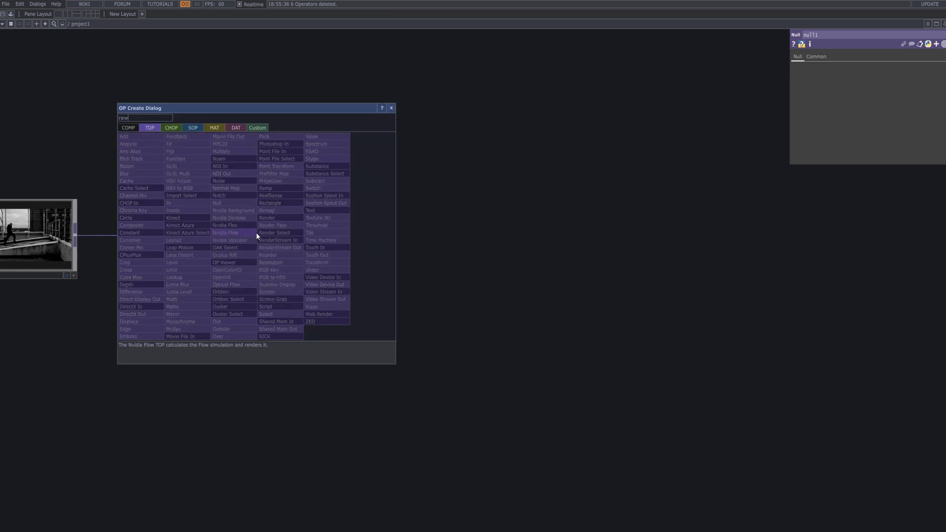
key(BackSpace)
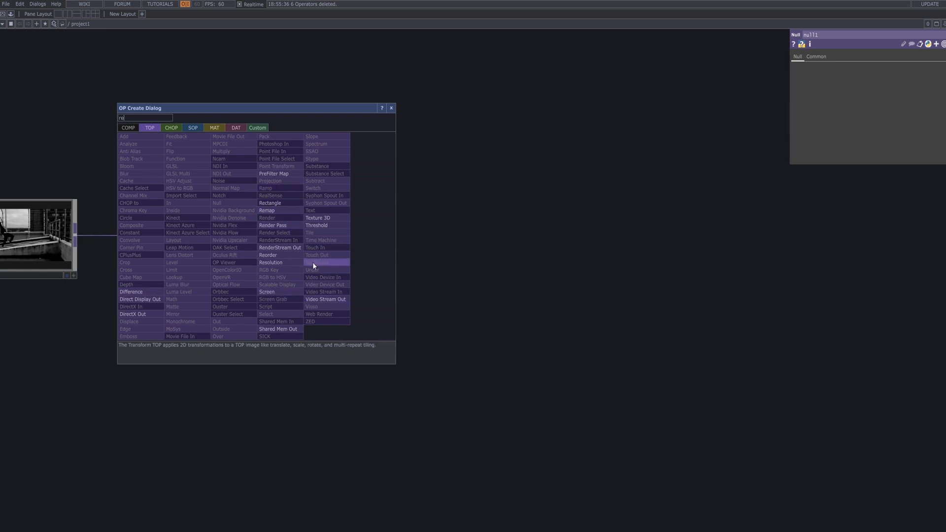
click(290, 262)
click(363, 236)
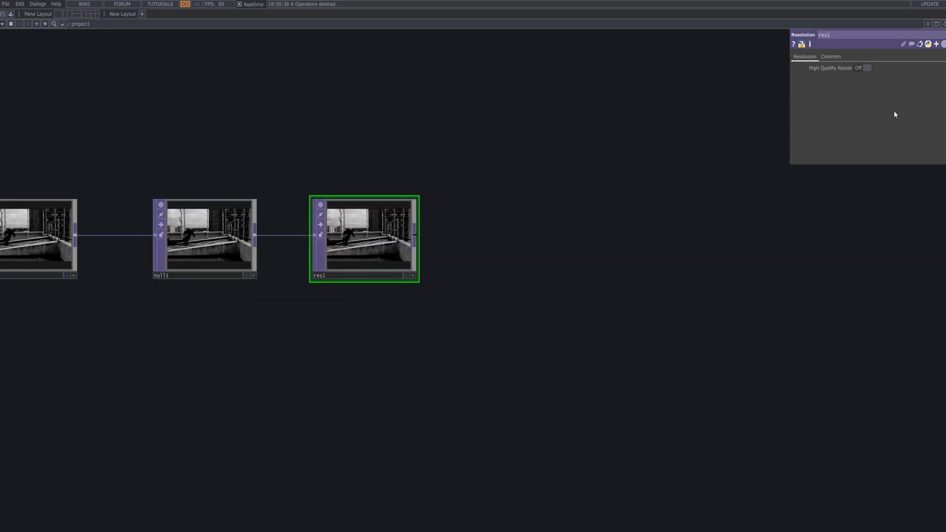
click(852, 68)
click(864, 68)
drag(614, 254, 320, 248)
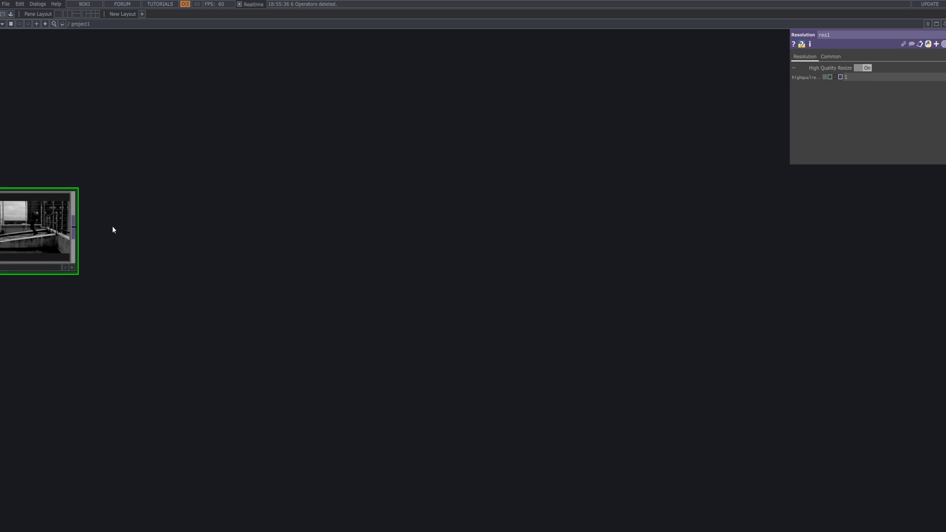
drag(163, 229, 256, 218)
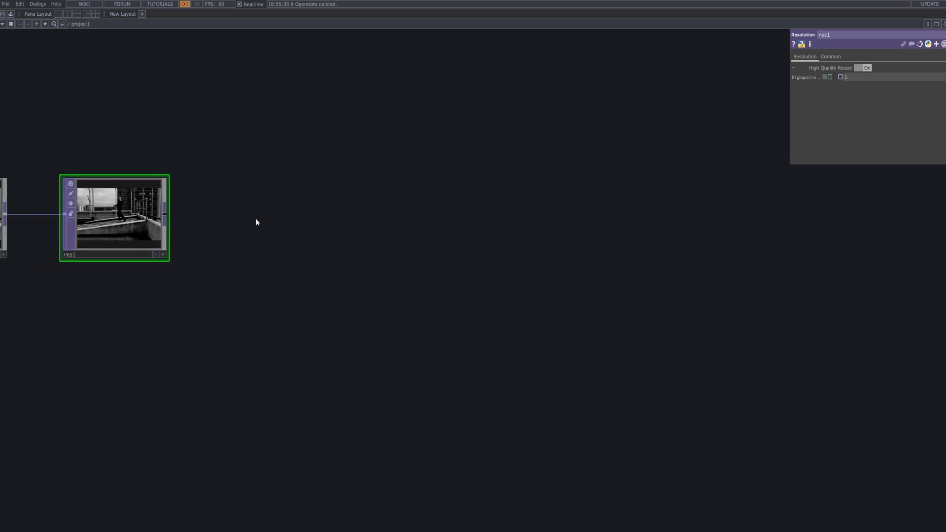
right_click(174, 215)
click(166, 213)
Add noise1 after res1 with Seed 9999 and Period 1.88
click(167, 216)
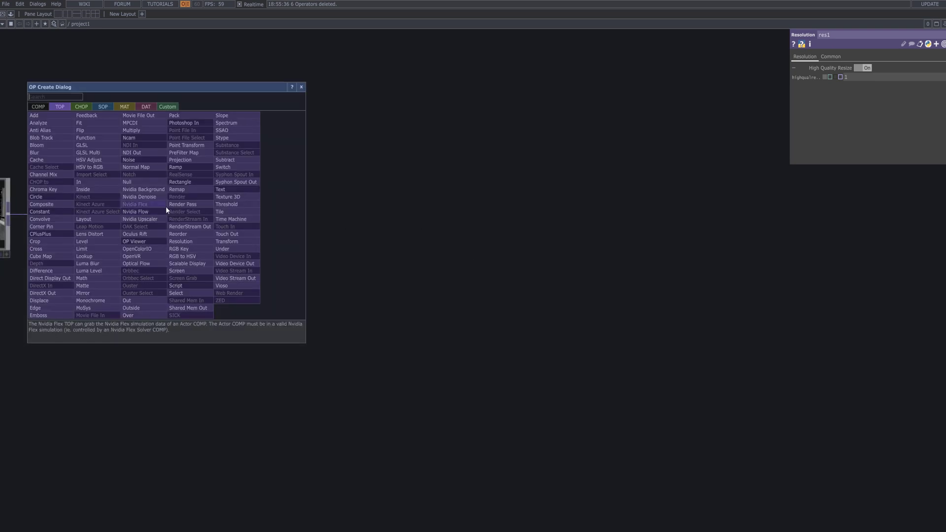
text(no)
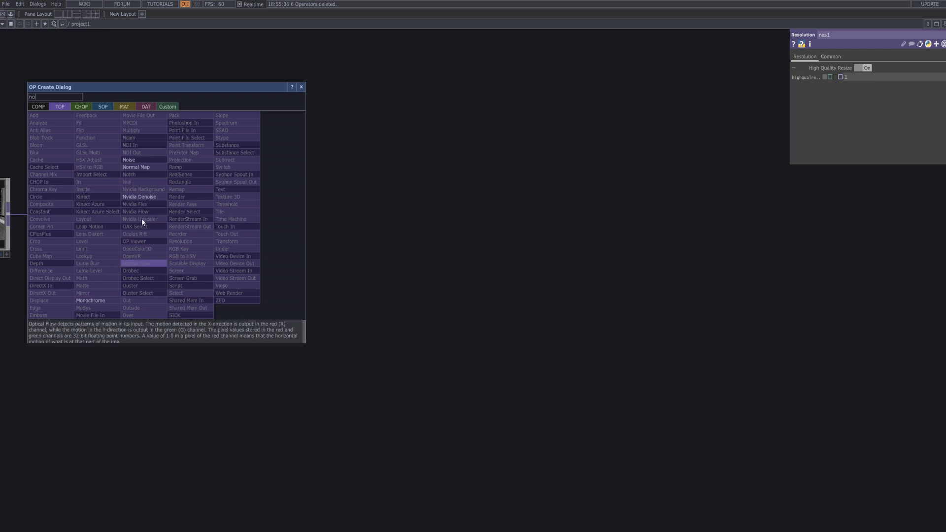
click(156, 160)
click(719, 207)
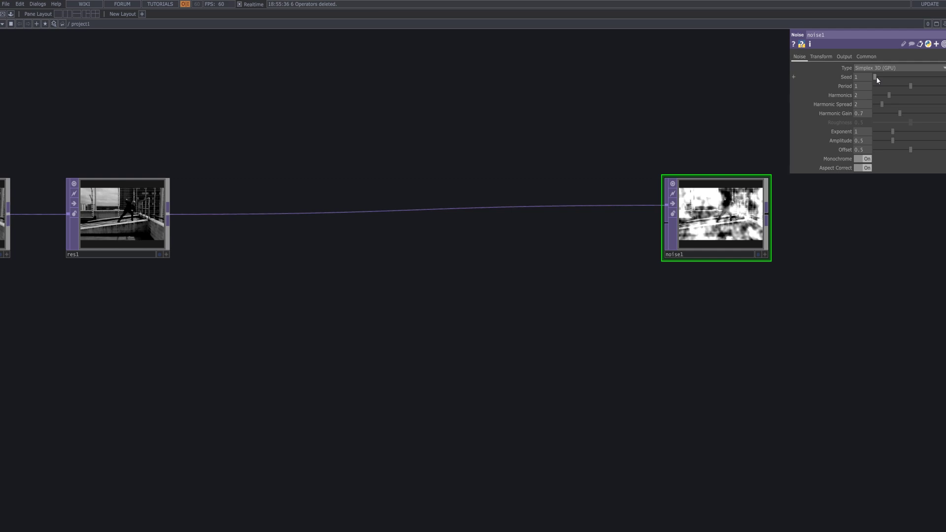
drag(876, 77, 945, 78)
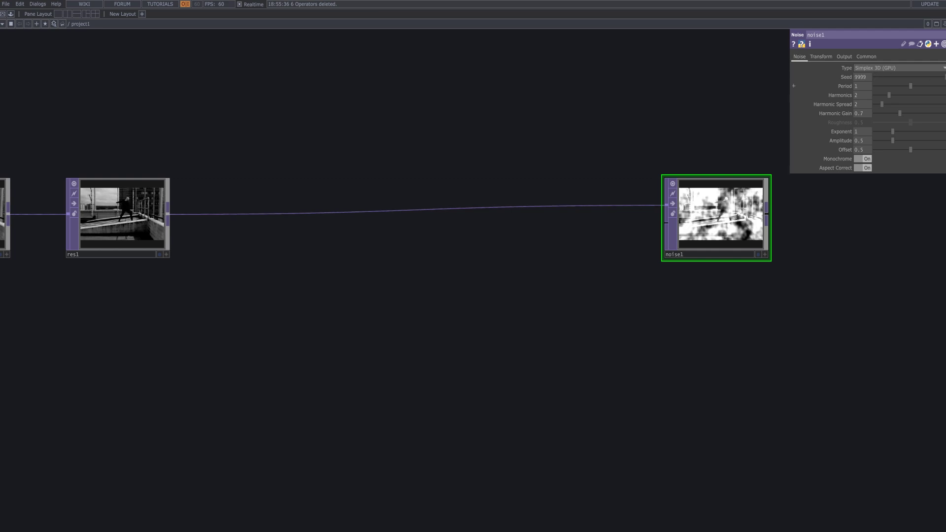
click(868, 91)
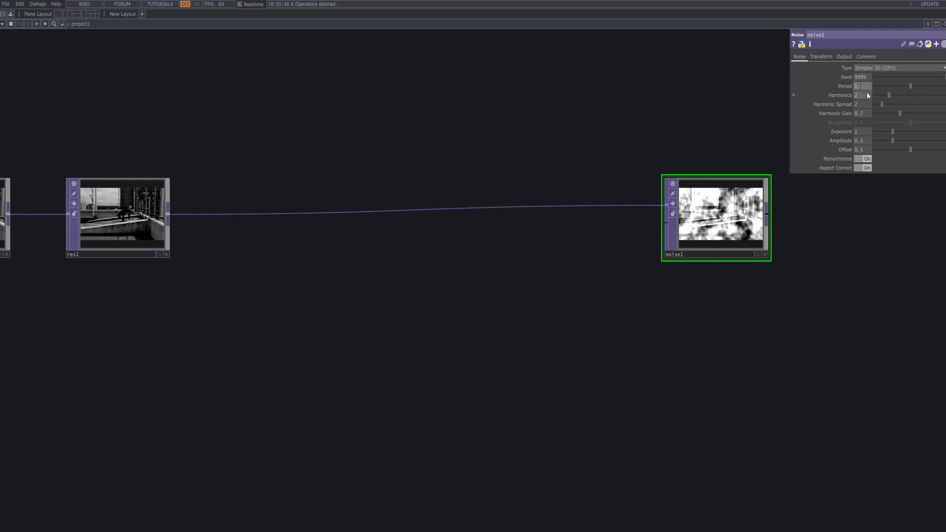
text(1.88)
key(Return)
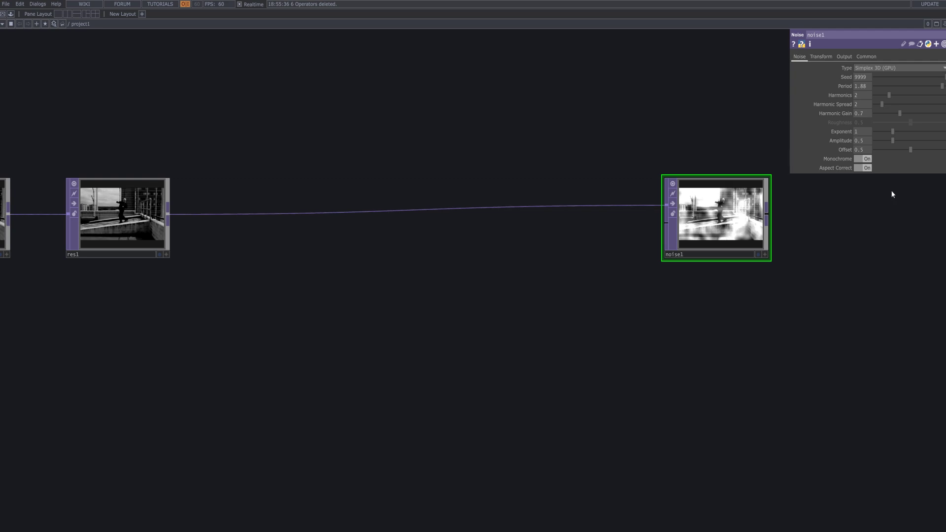
Set noise1's Harmonics to 0 and Exponent to 1, keeping Offset at 0
drag(898, 98, 708, 95)
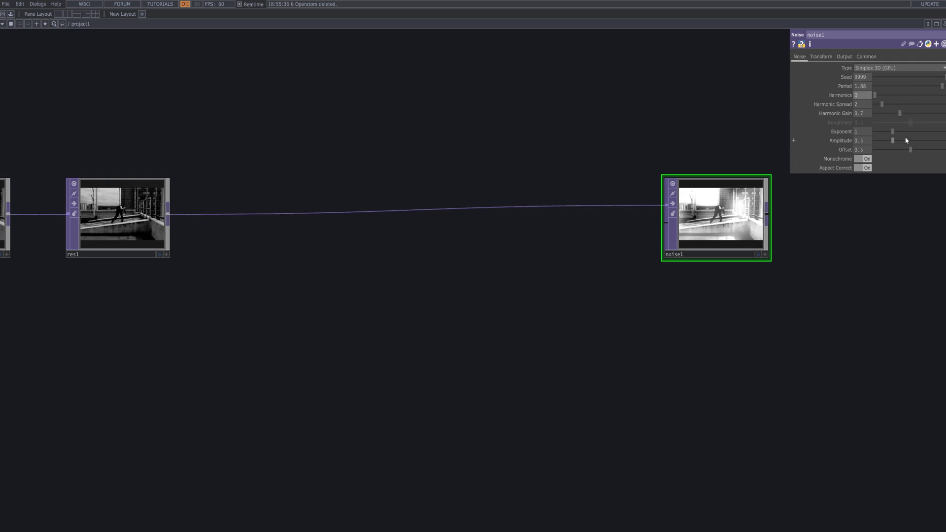
drag(892, 132, 885, 132)
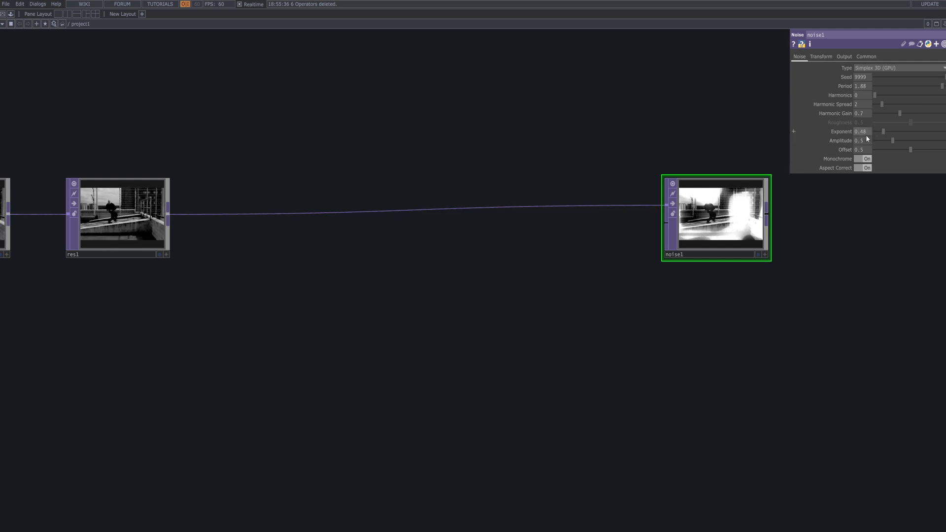
drag(865, 133, 508, 234)
text(1)
key(Return)
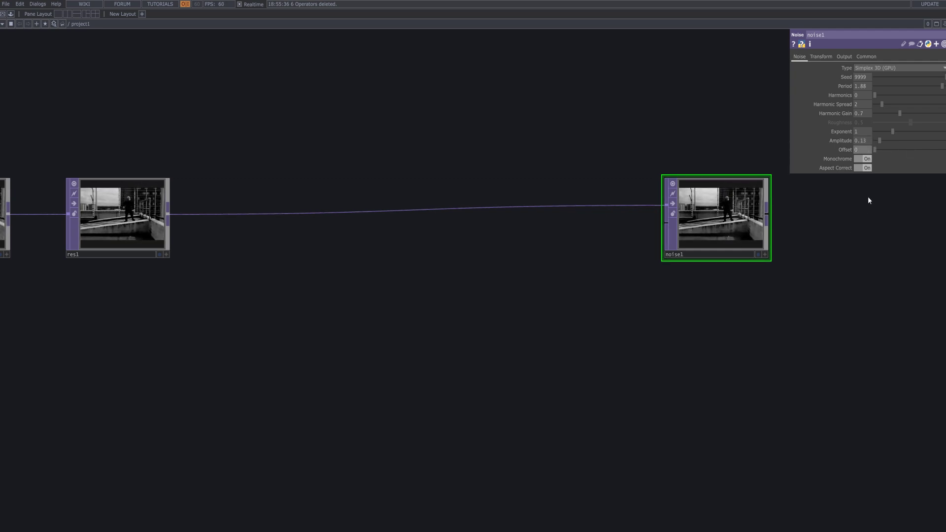
drag(785, 271, 544, 178)
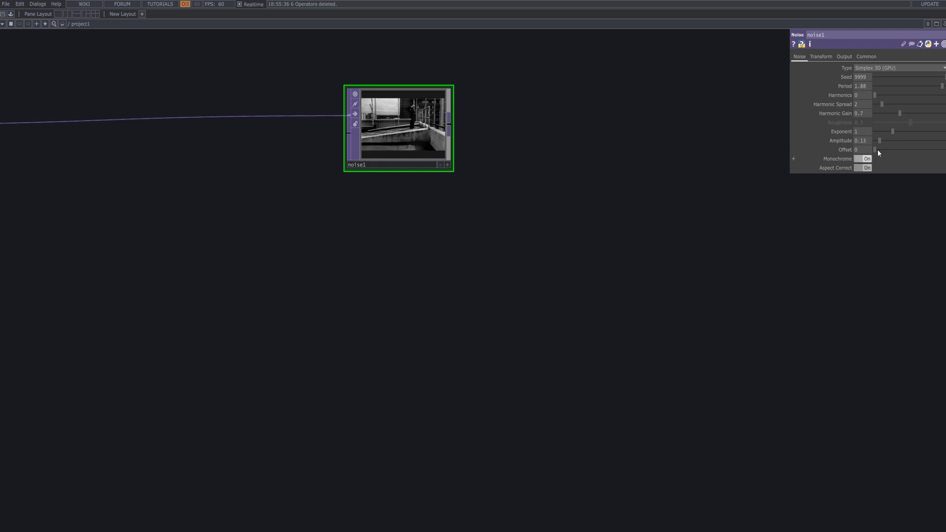
drag(877, 149, 879, 149)
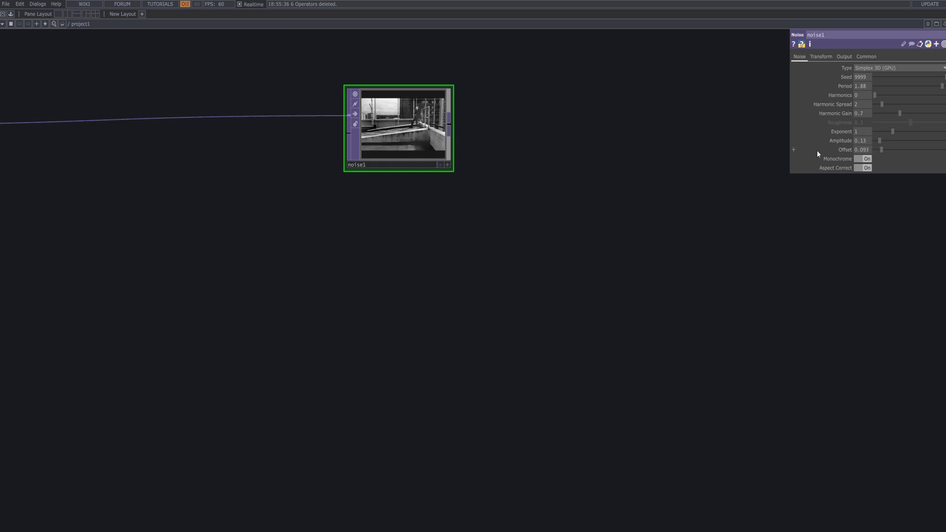
key(ctrl+z)
Add a Transform TOP (transform1) after noise1 with Scale 1.1
click(449, 127)
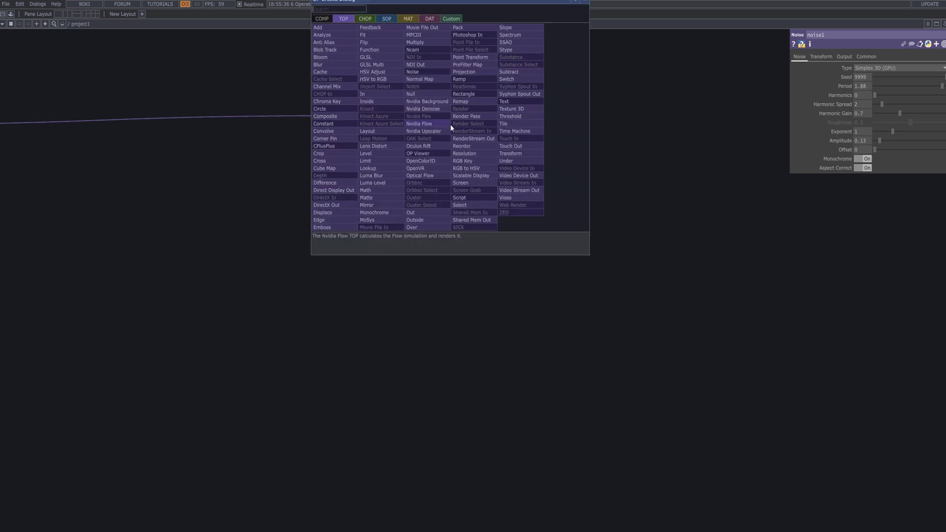
text(tra)
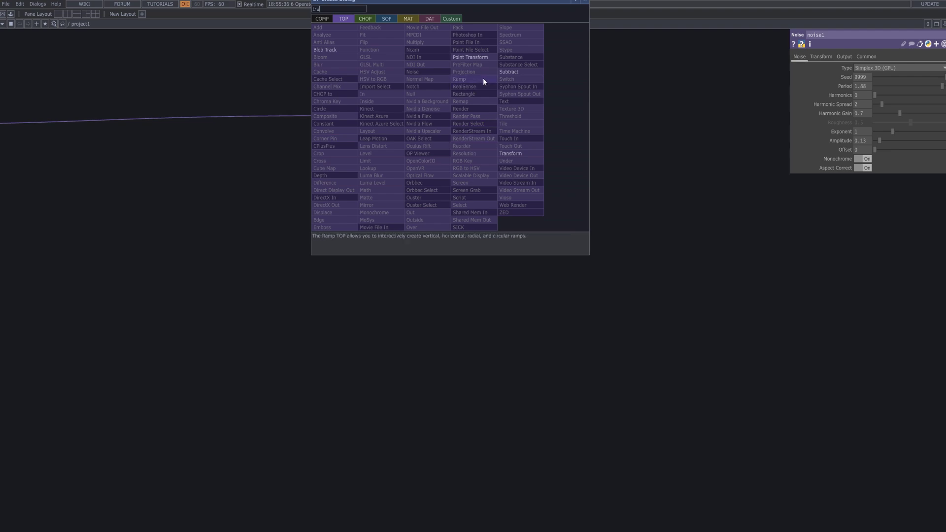
click(528, 153)
click(563, 135)
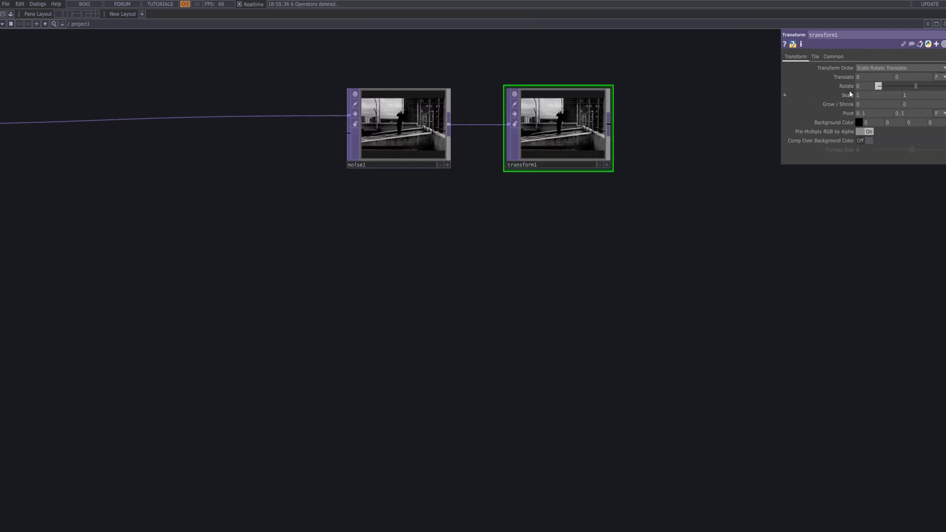
mouse_move(848, 96)
middle_down()
mouse_move(867, 96)
mouse_move(850, 88)
middle_up()
drag(627, 297, 460, 315)
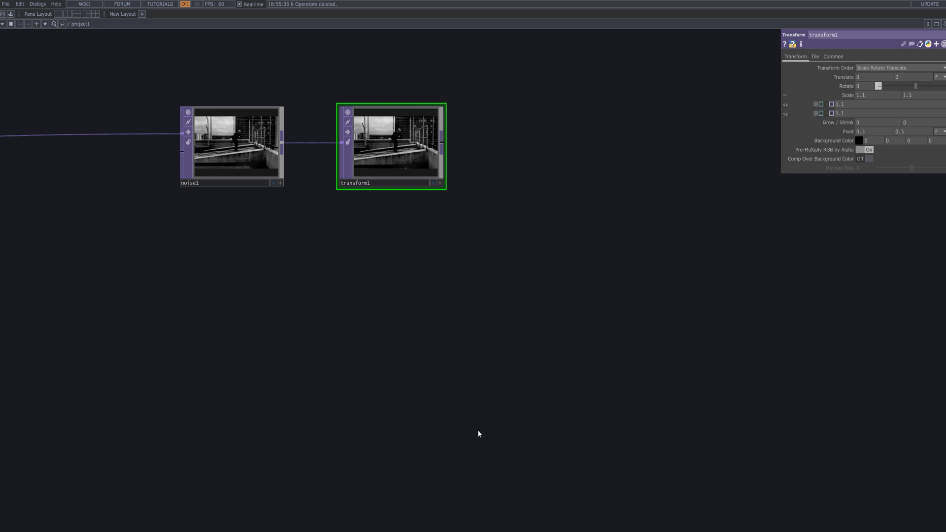
Add a Displace TOP (displace1) after transform1, aligned with the chain
right_click(444, 143)
text(d)
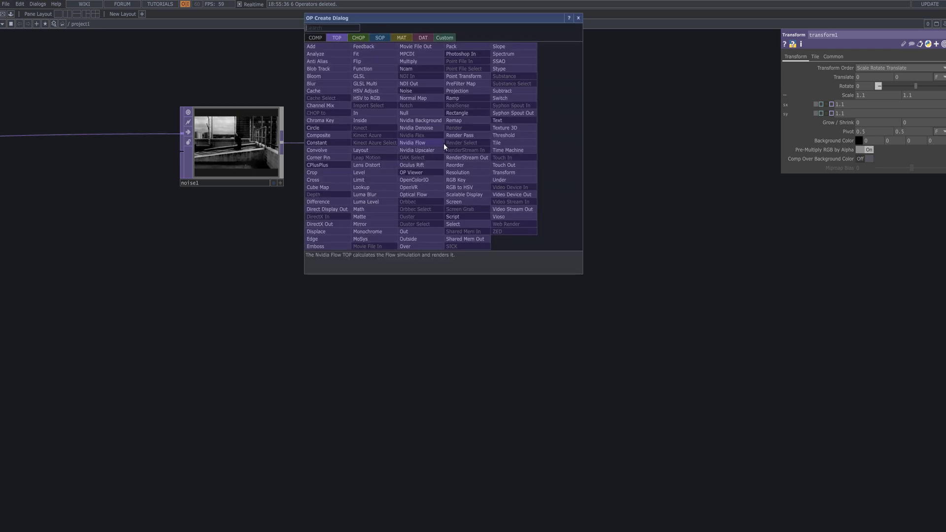
text(is)
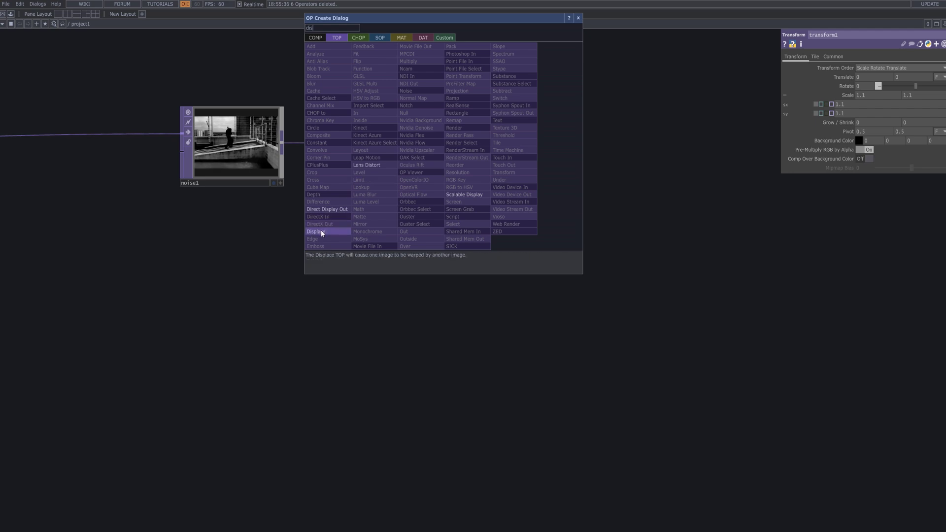
click(318, 231)
click(870, 258)
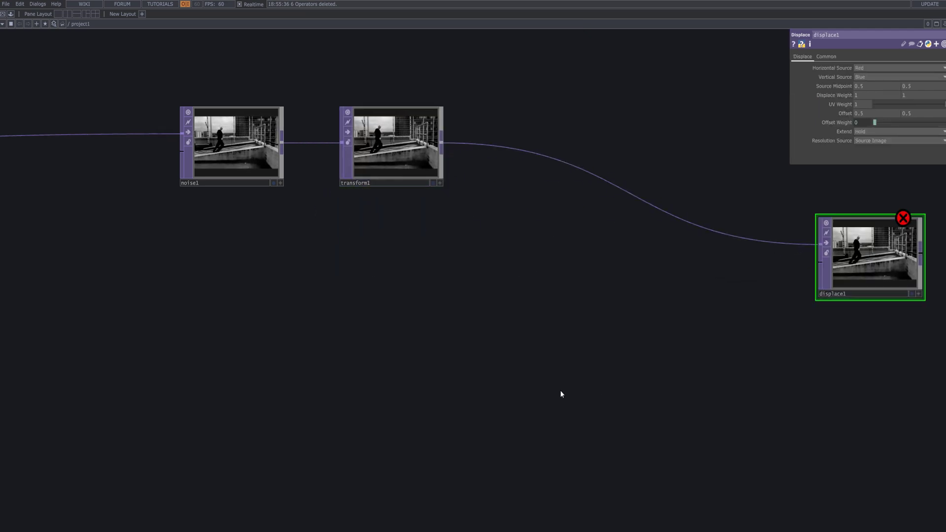
scroll(518, 390, down, 2)
scroll(518, 390, down, 1)
scroll(688, 366, down, 7)
drag(696, 414, 616, 335)
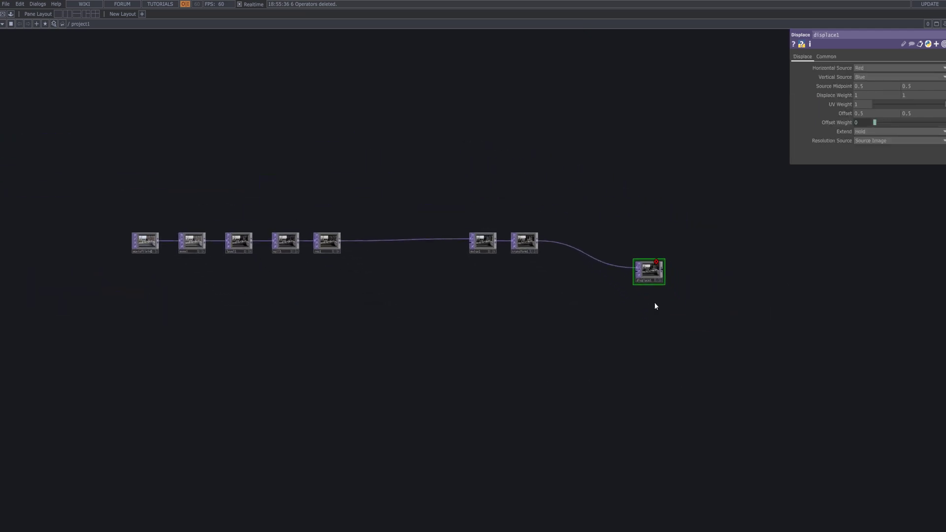
drag(769, 251, 813, 242)
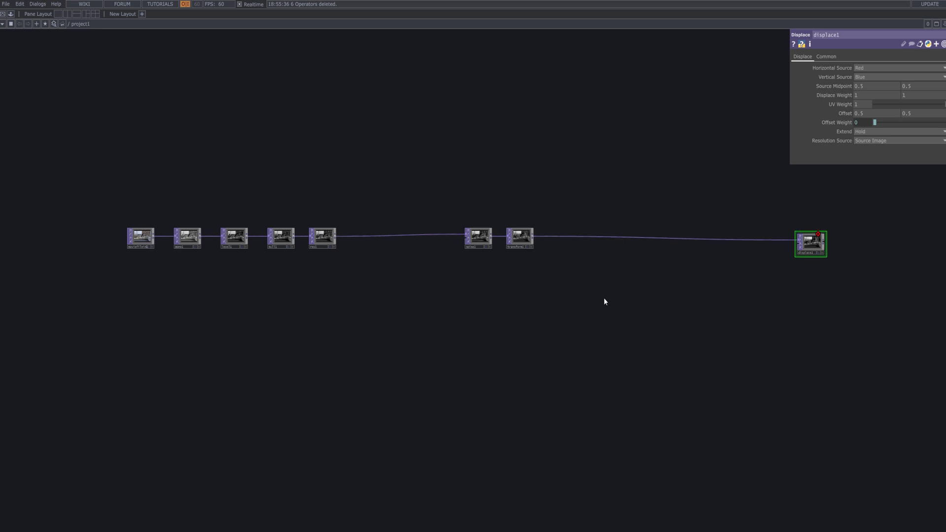
drag(494, 318, 481, 310)
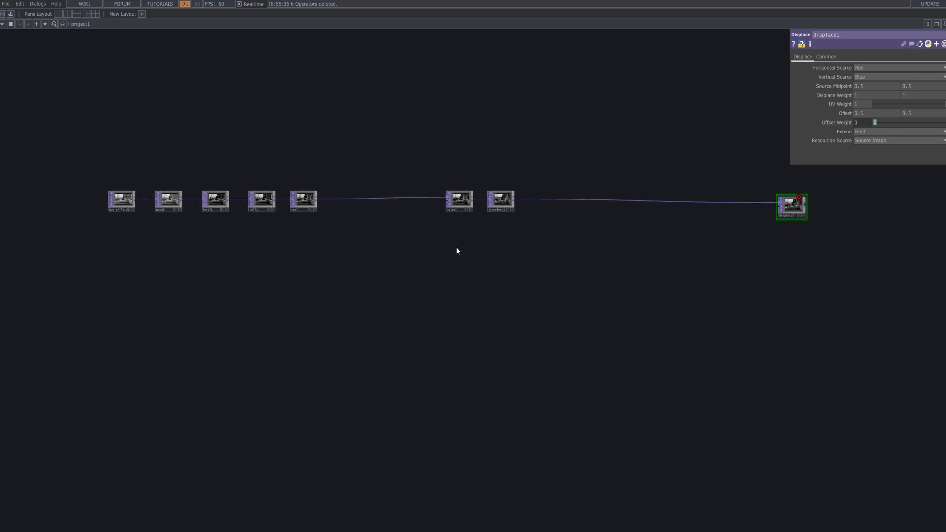
key(Tab)
text(le)
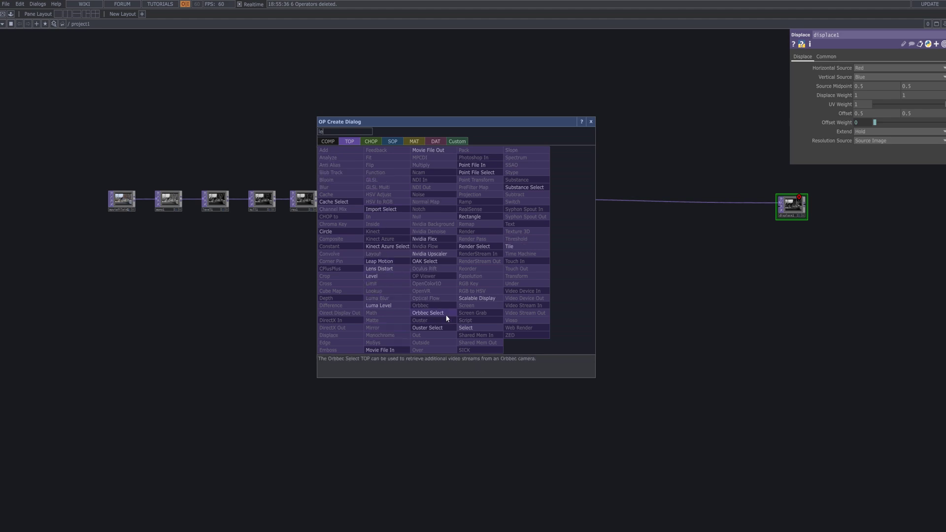
Add level2 below noise1, fed from res1, with Gamma 2 at 0.11 and Opacity about 0.73
click(389, 275)
click(466, 271)
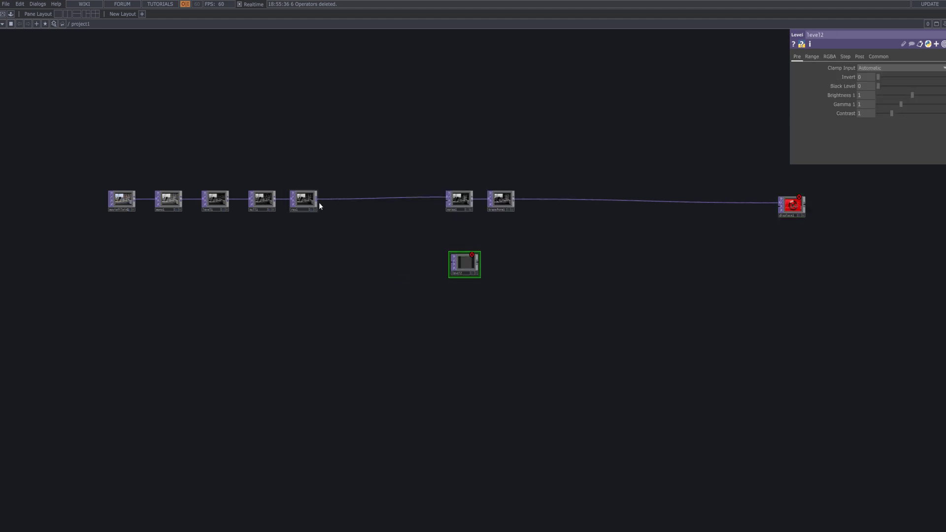
drag(317, 201, 456, 251)
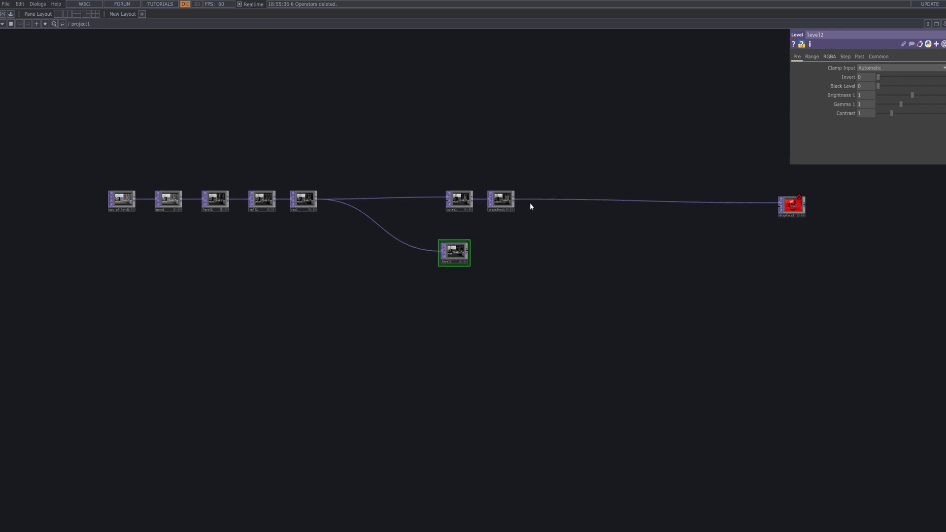
click(859, 57)
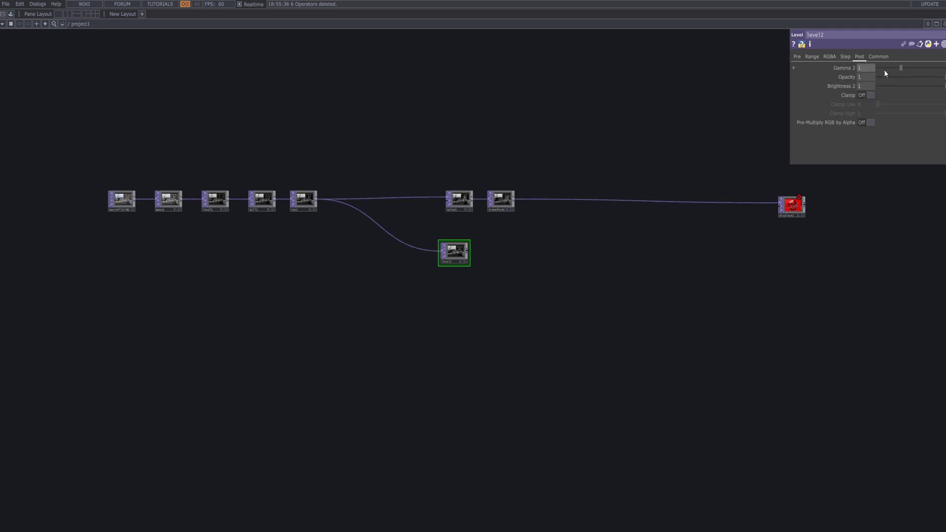
drag(897, 67, 880, 73)
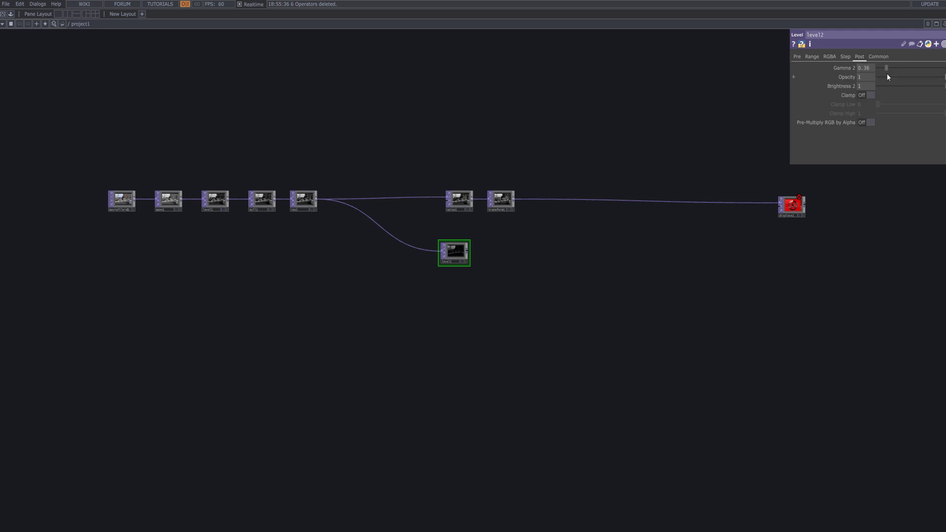
drag(882, 77, 882, 74)
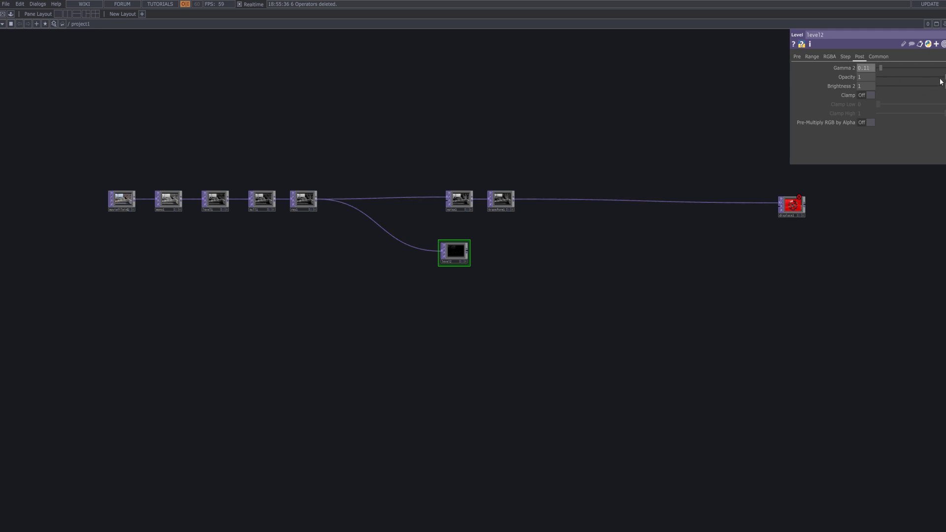
drag(940, 79, 938, 79)
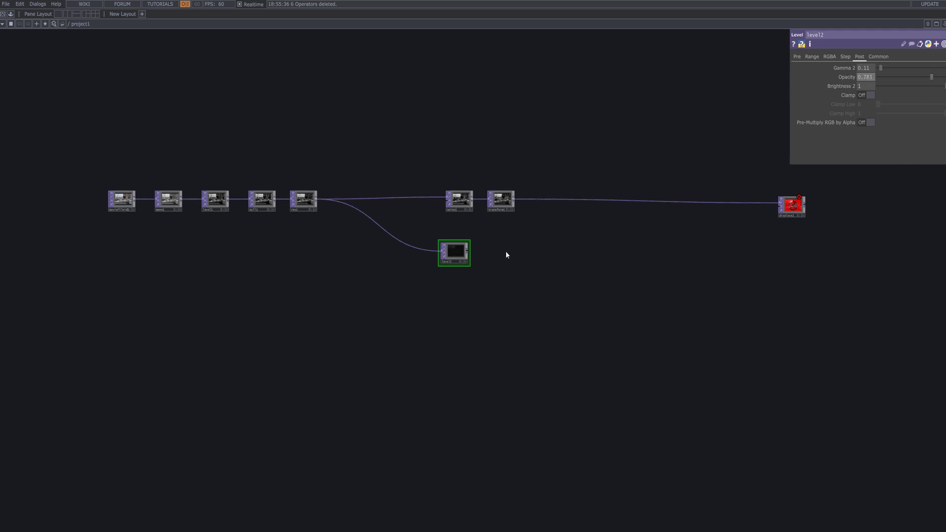
Review level2's Pre, Range, Step and RGBA pages, then raise Gamma 2 to 0.26
click(796, 56)
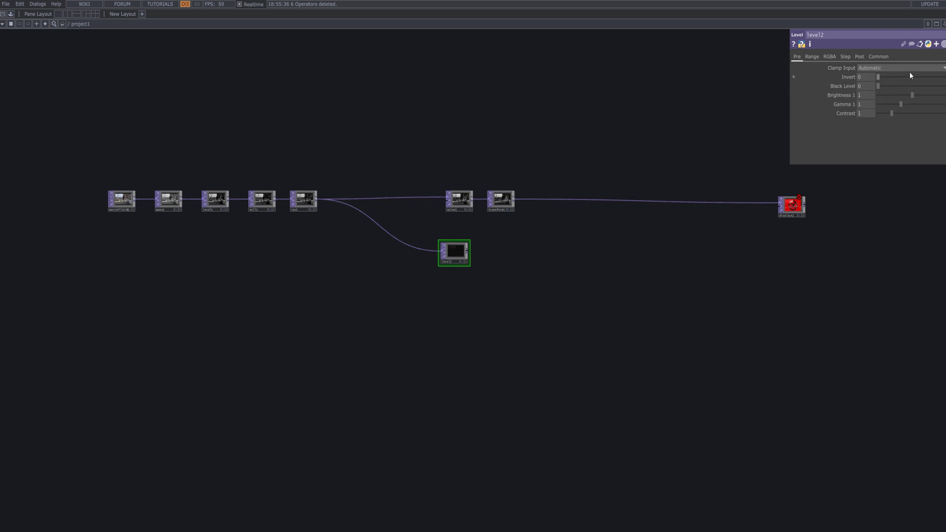
click(896, 68)
scroll(469, 261, up, 5)
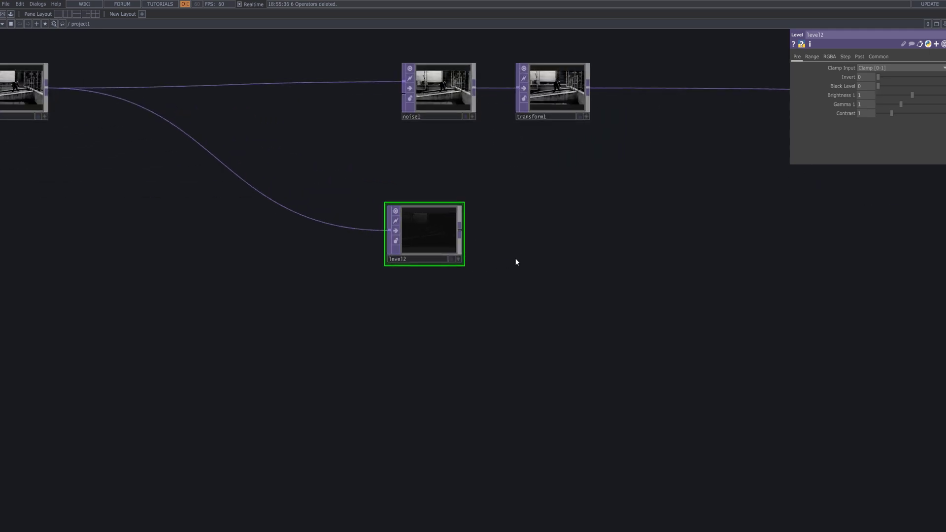
click(812, 56)
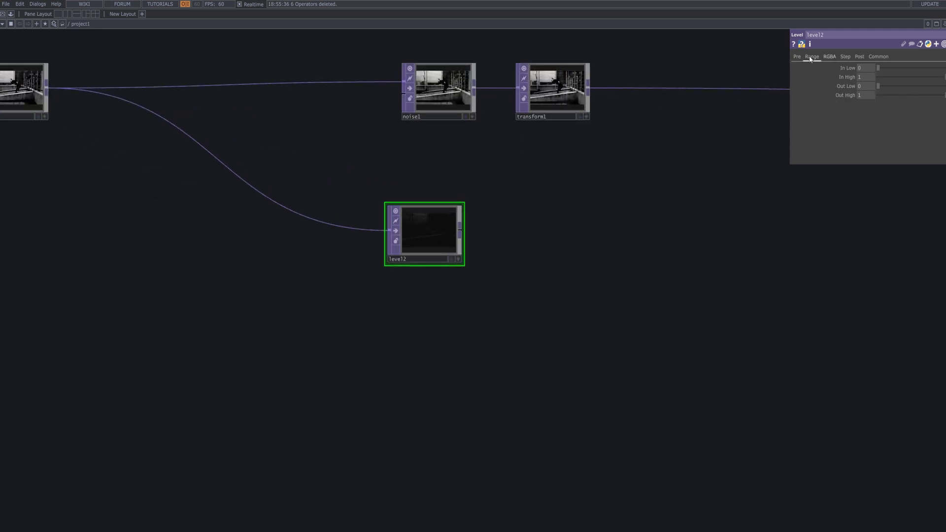
click(796, 61)
click(811, 57)
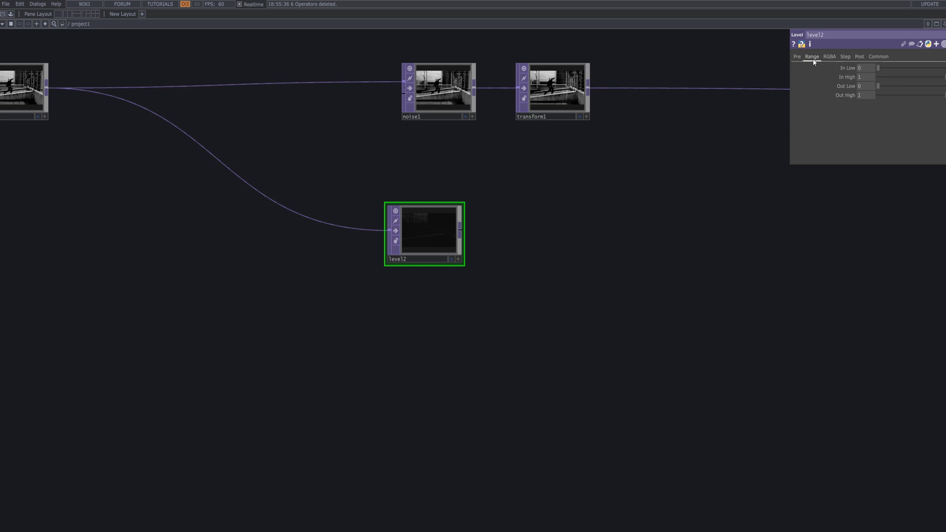
click(845, 58)
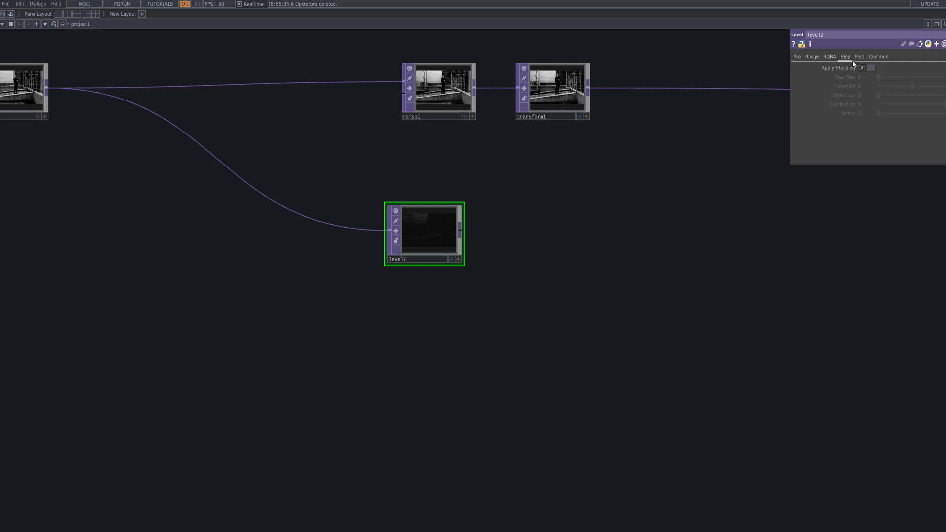
click(829, 57)
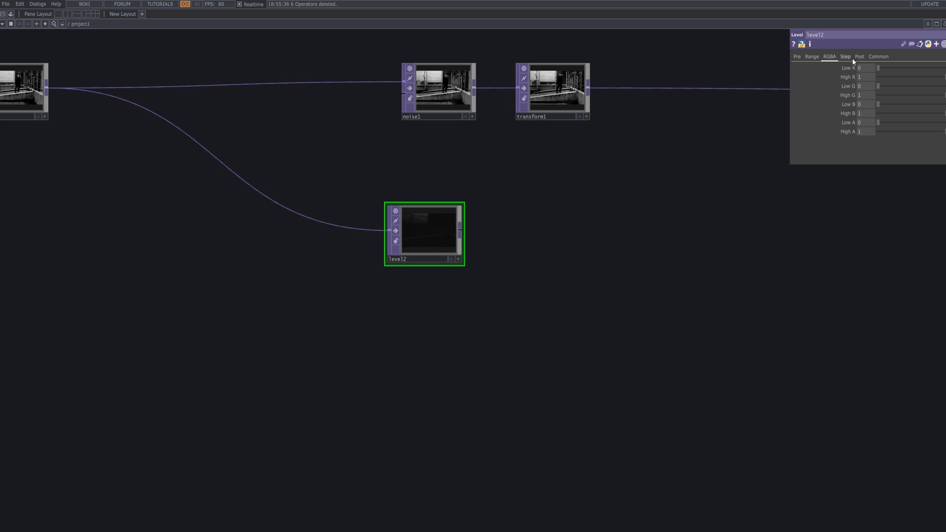
click(860, 61)
drag(882, 67, 945, 87)
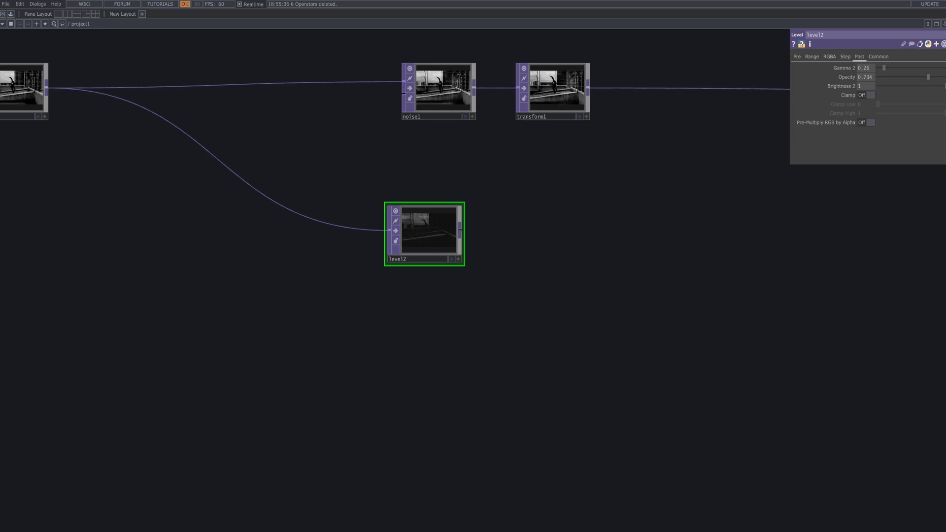
Set level2's Clamp Input to Clamp [0-1] after trying Automatic and Unclamped
click(802, 57)
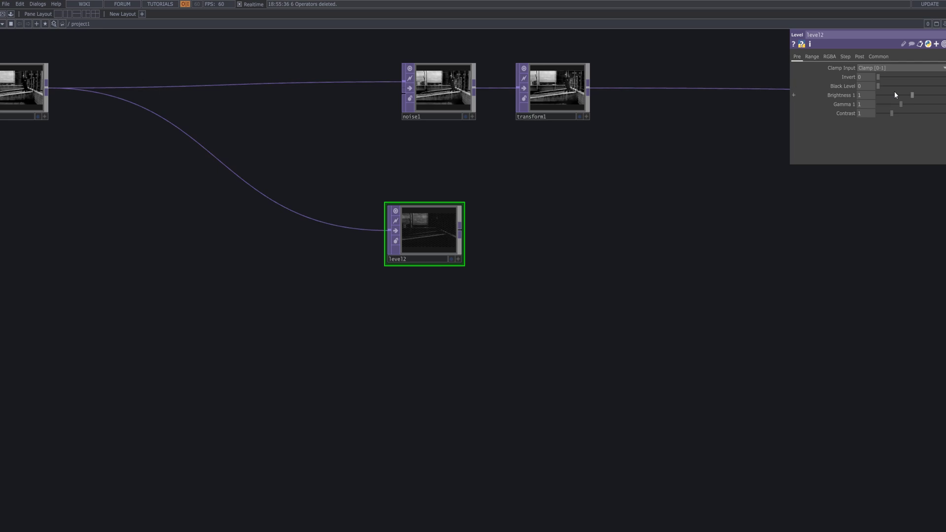
click(813, 59)
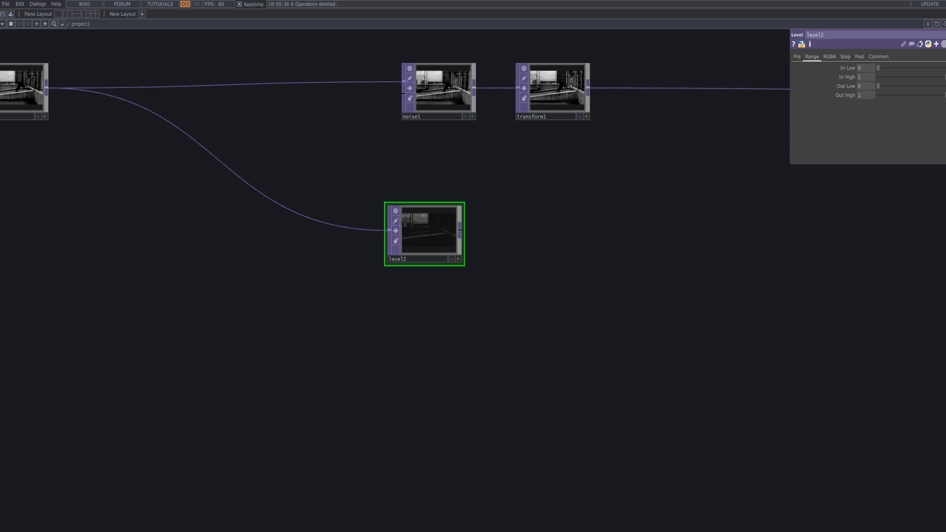
click(829, 58)
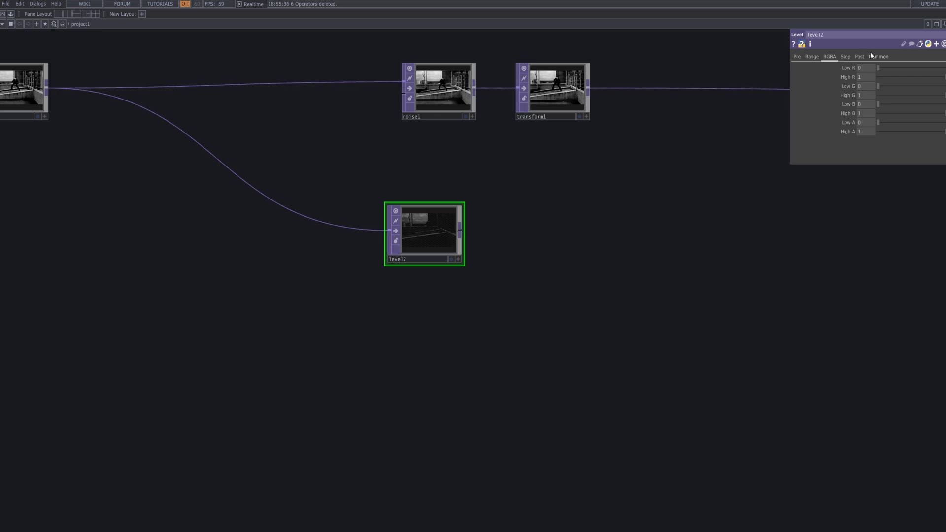
click(797, 57)
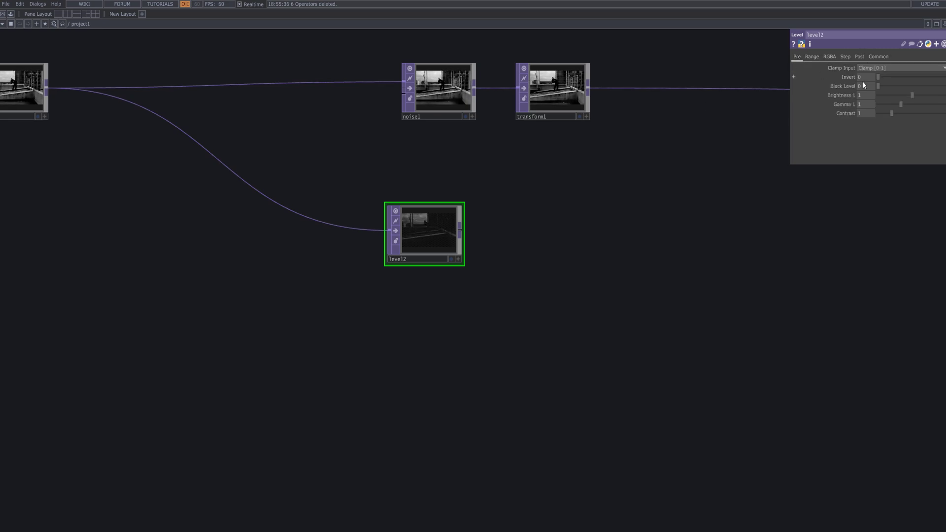
click(877, 67)
click(880, 77)
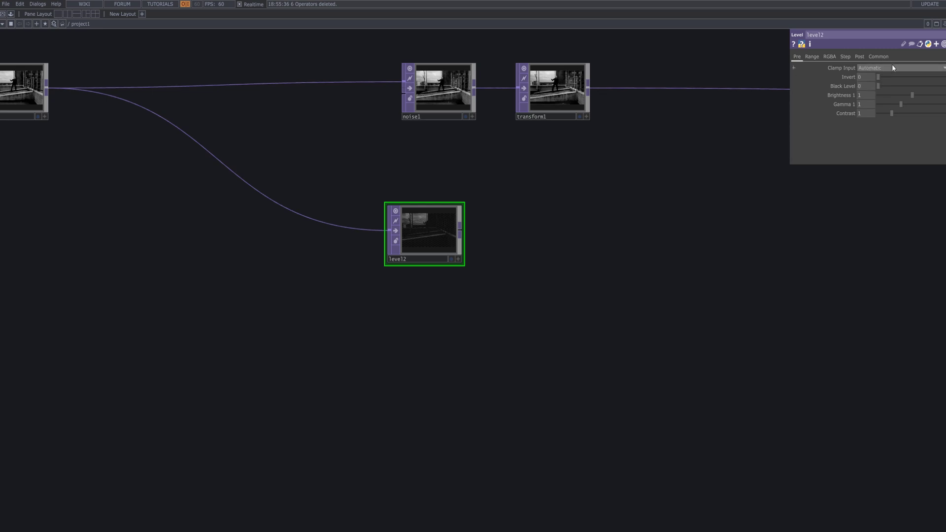
click(883, 92)
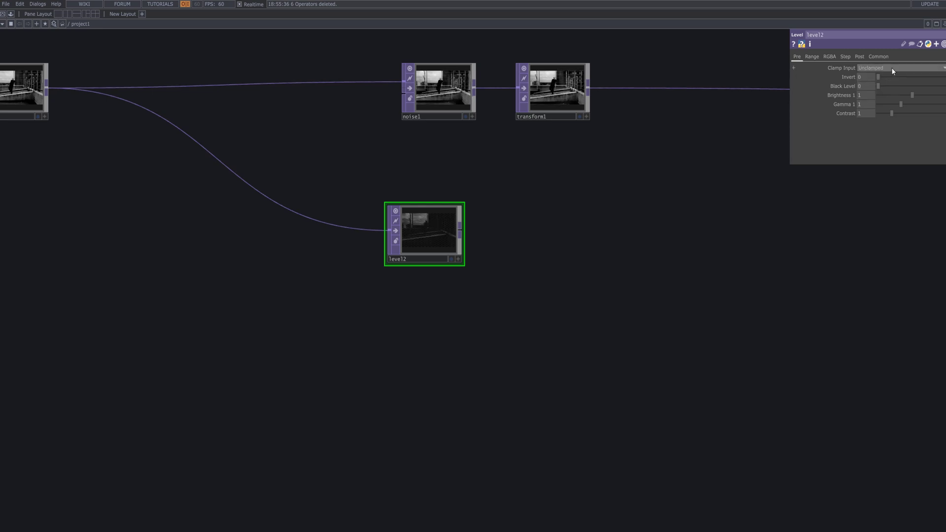
click(891, 68)
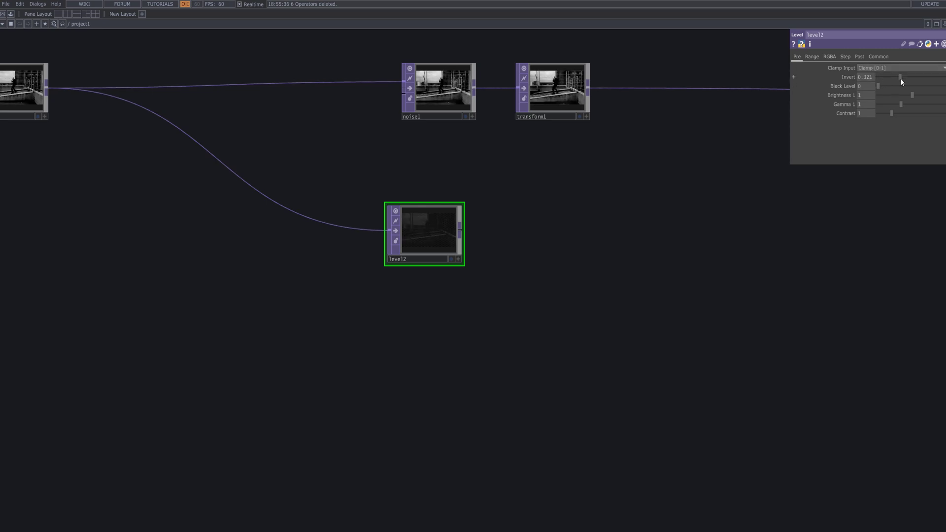
Raise level2's Brightness 1 to 1.67 and Gamma 1 to 1.34
drag(911, 99, 933, 99)
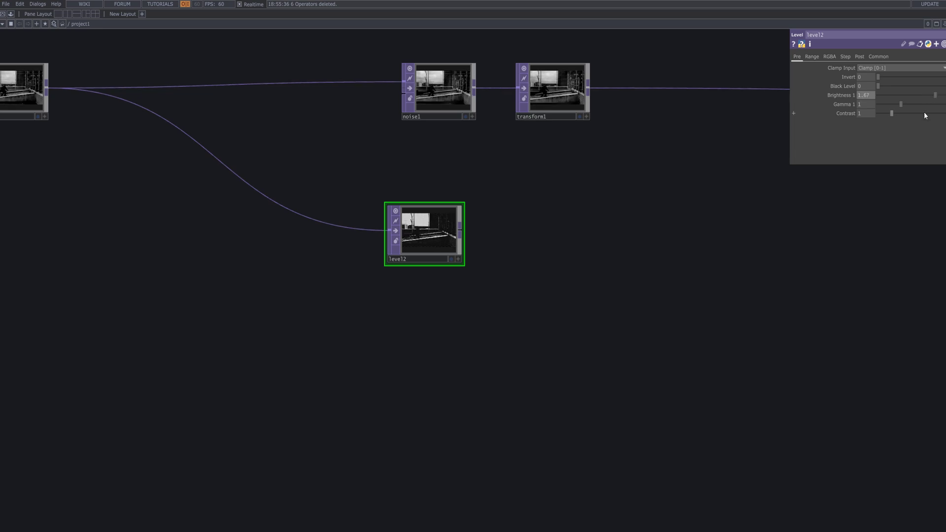
mouse_move(907, 107)
mouse_down()
mouse_move(927, 108)
mouse_move(877, 113)
mouse_move(893, 114)
mouse_up()
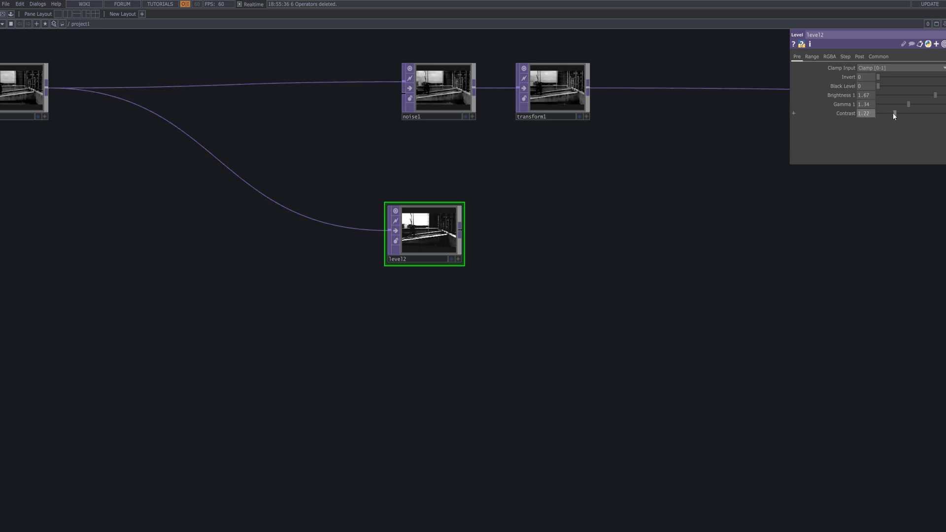
right_click(462, 231)
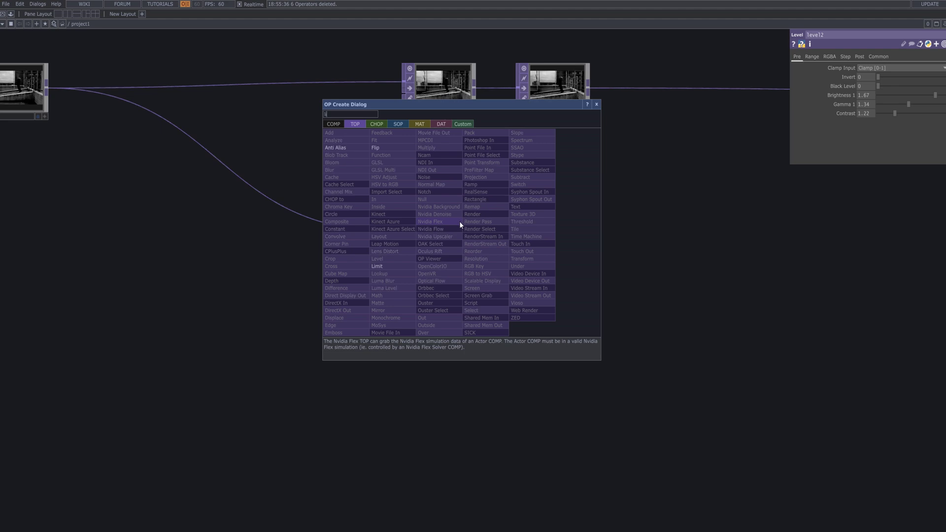
Add limit1 after level2, with Minimum off and a quantize Value Step of 0.332
click(377, 266)
click(549, 241)
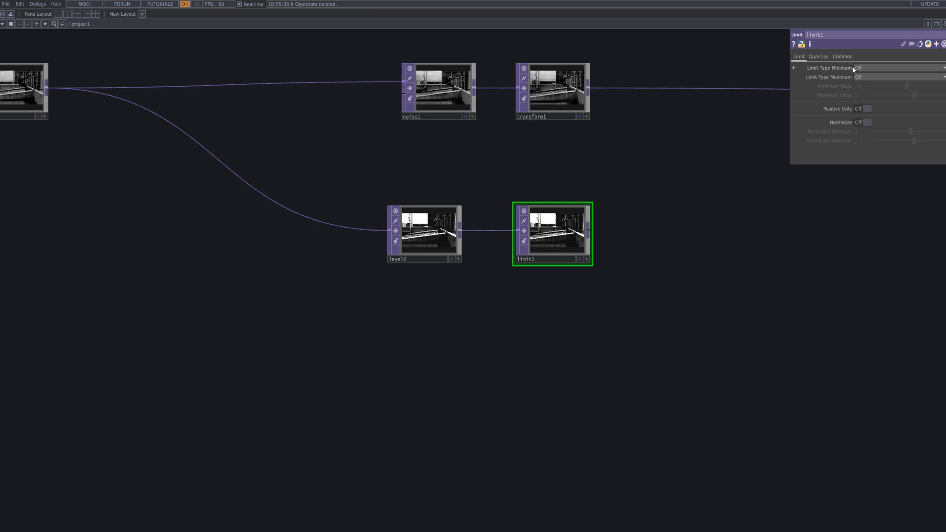
click(876, 69)
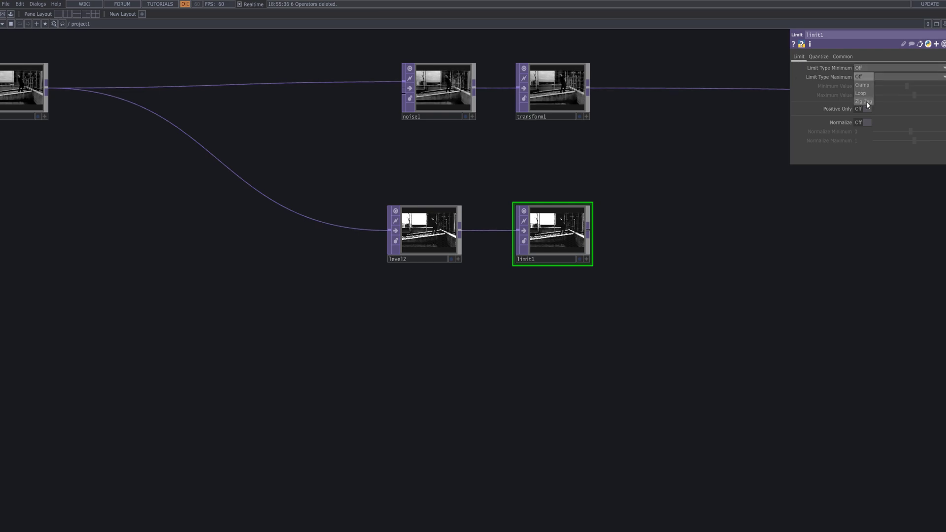
click(876, 69)
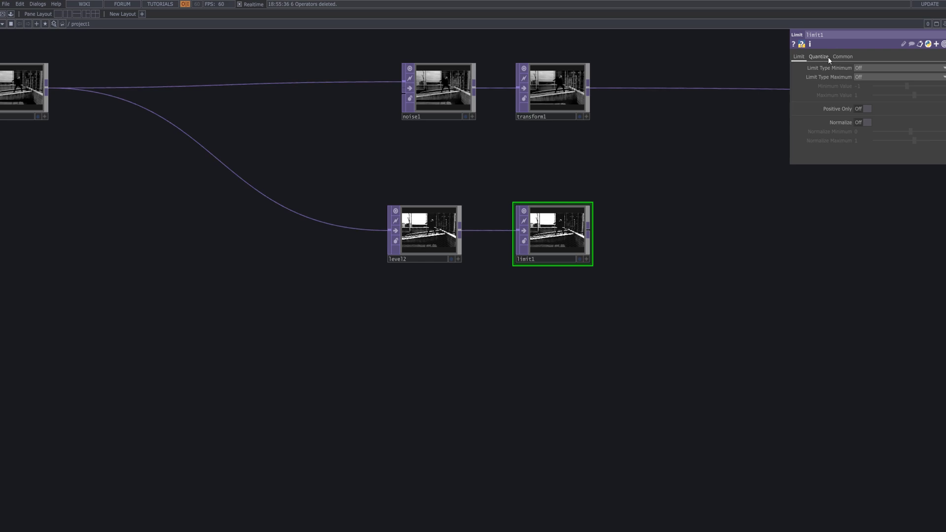
click(818, 57)
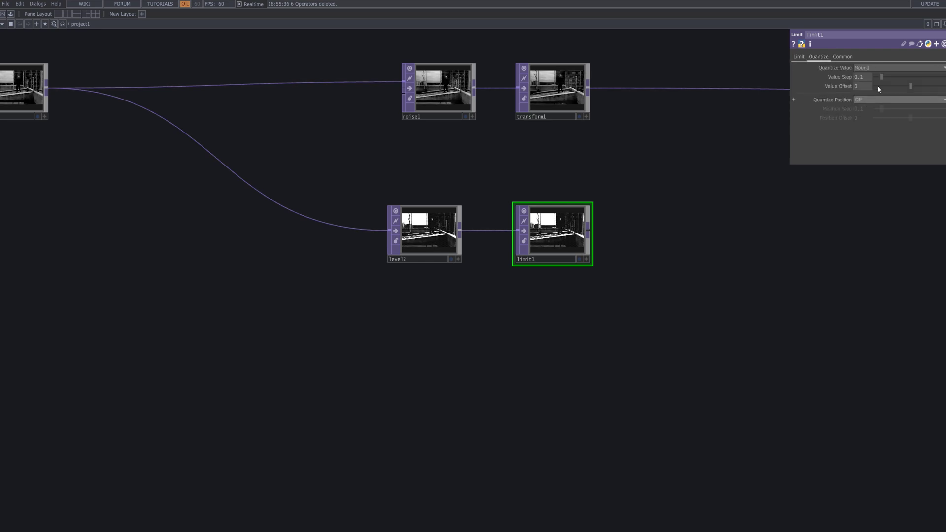
drag(881, 77, 899, 76)
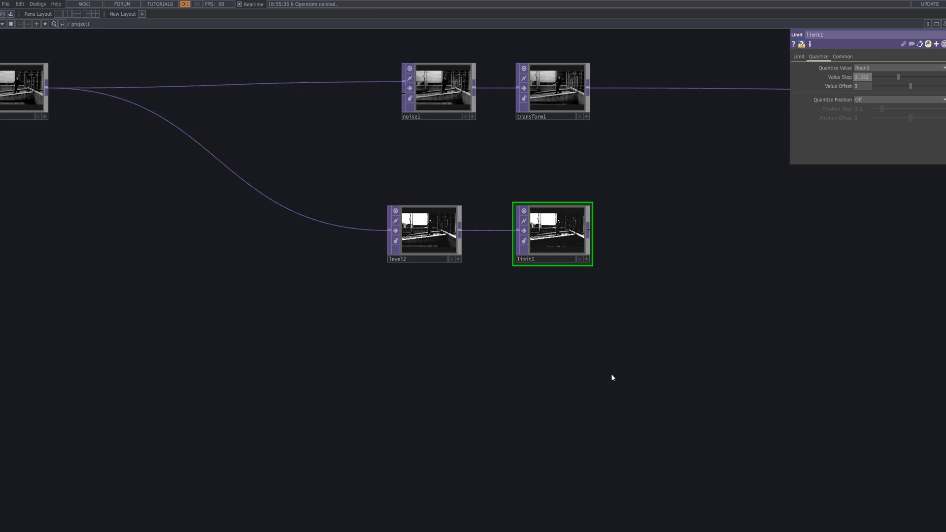
drag(612, 378, 361, 370)
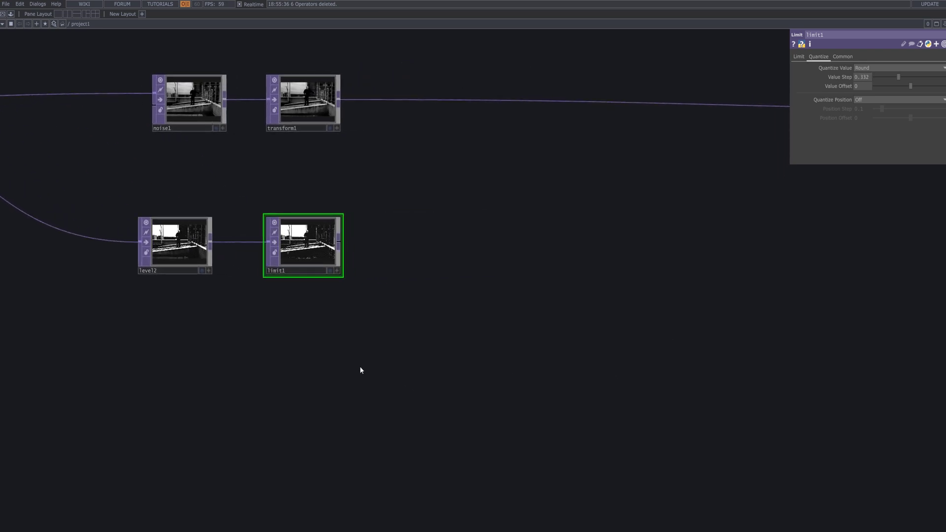
Add blur1 after limit1 with a Filter Size of 2
right_click(341, 249)
text(blu)
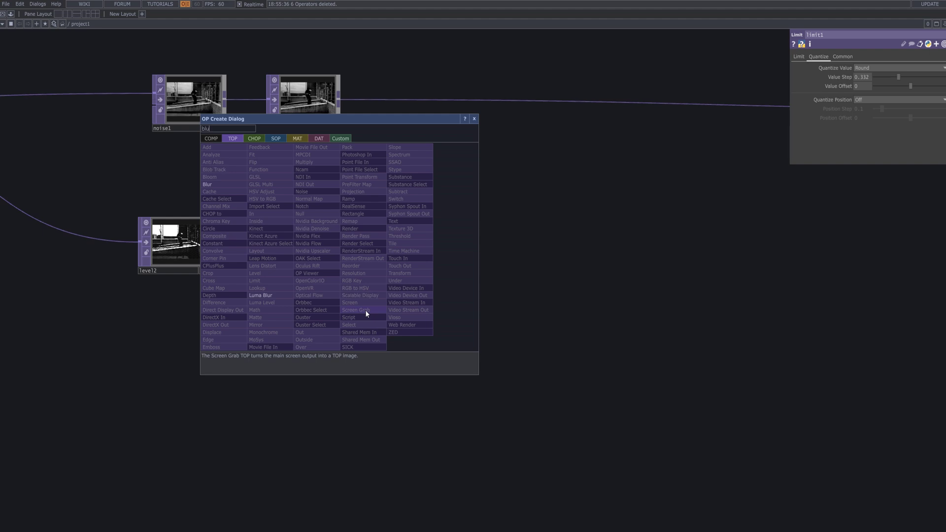
click(223, 182)
click(418, 244)
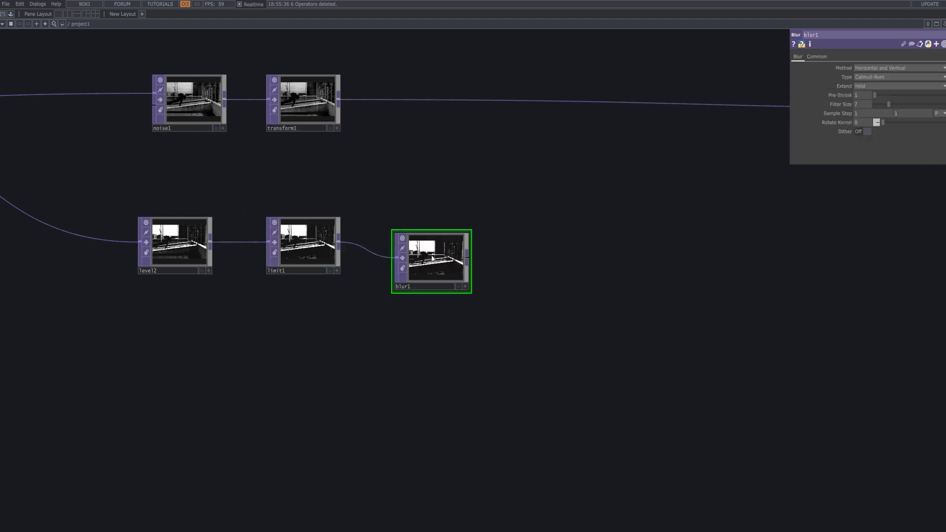
click(885, 105)
drag(885, 105, 877, 106)
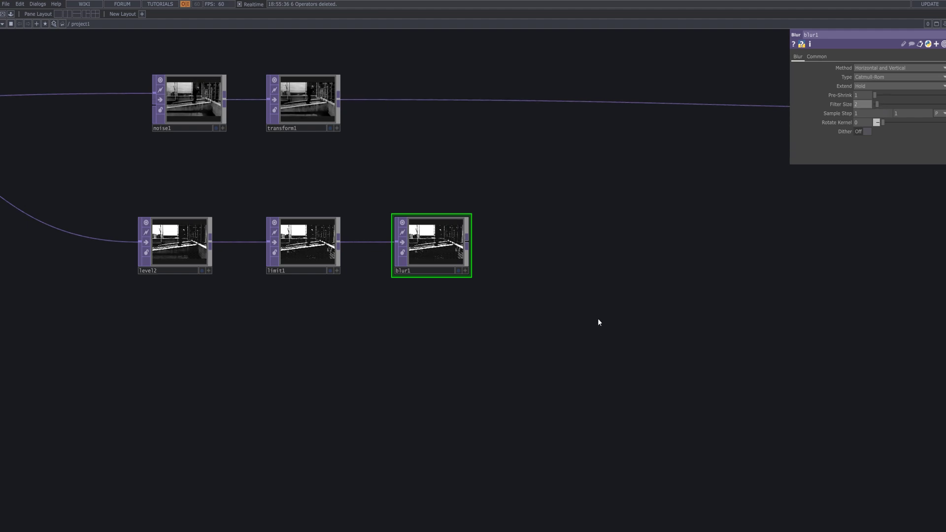
drag(566, 442, 479, 400)
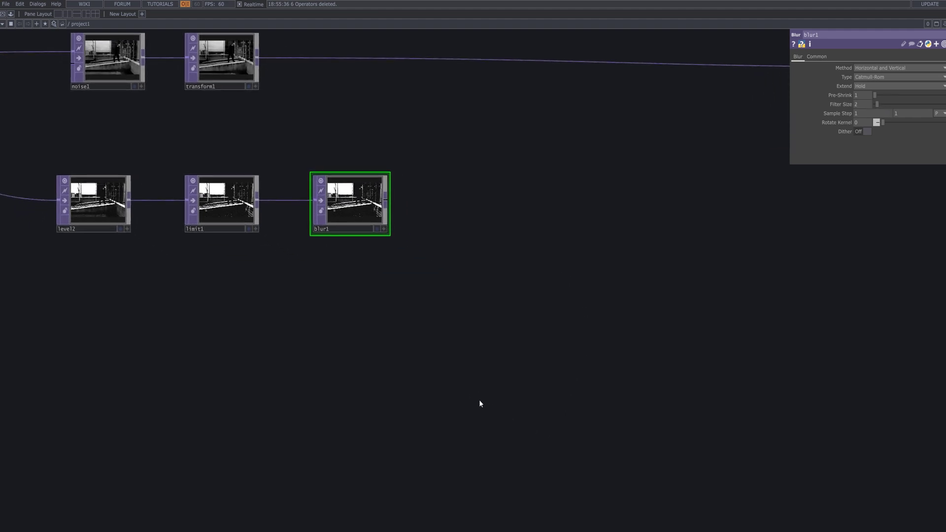
key(Tab)
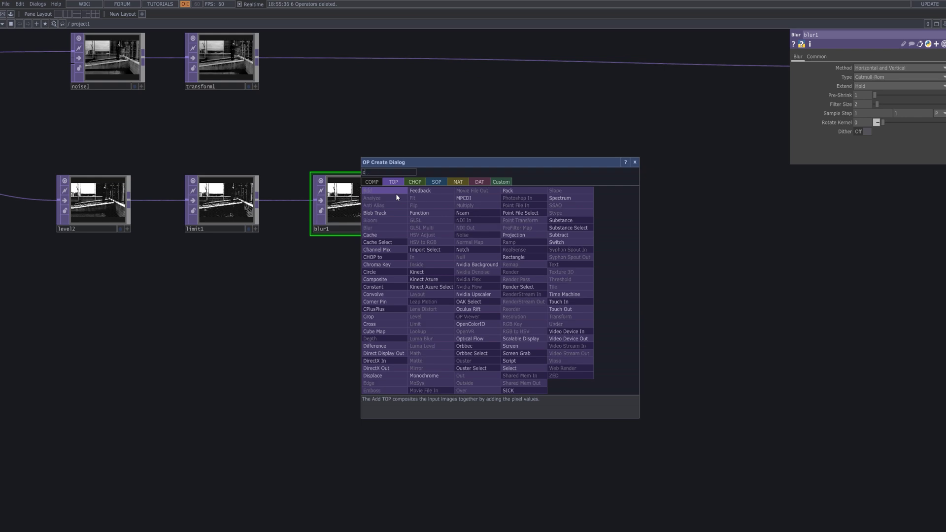
Add comp1 fed by blur1 with its Operation set to Linear Light
text(co)
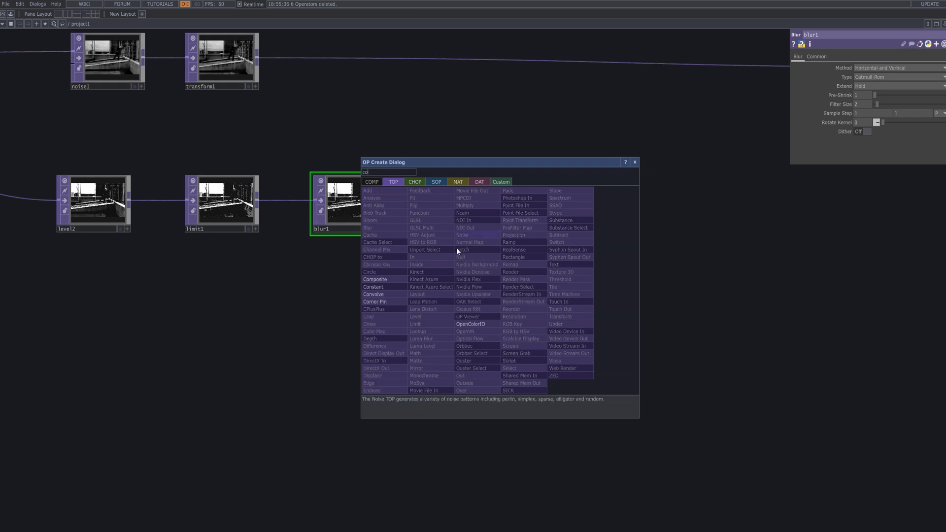
click(392, 280)
click(511, 270)
drag(386, 199, 486, 264)
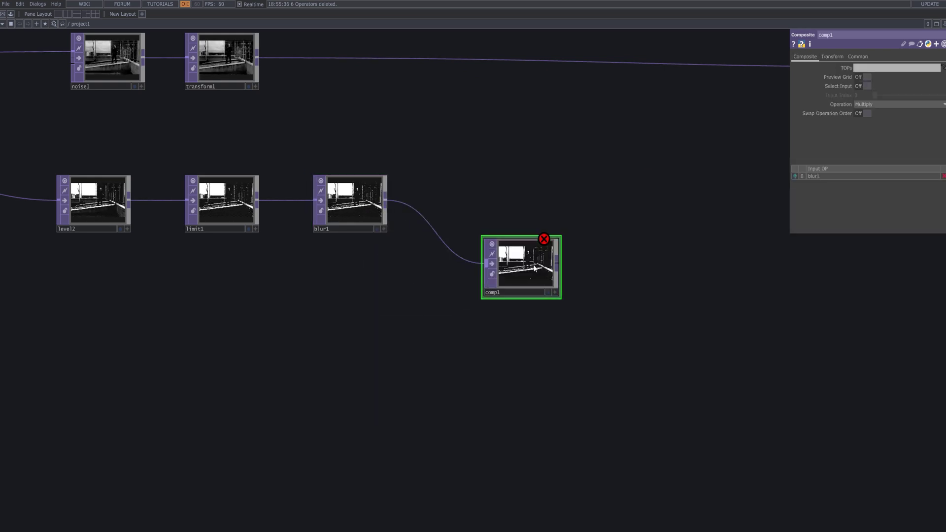
click(924, 104)
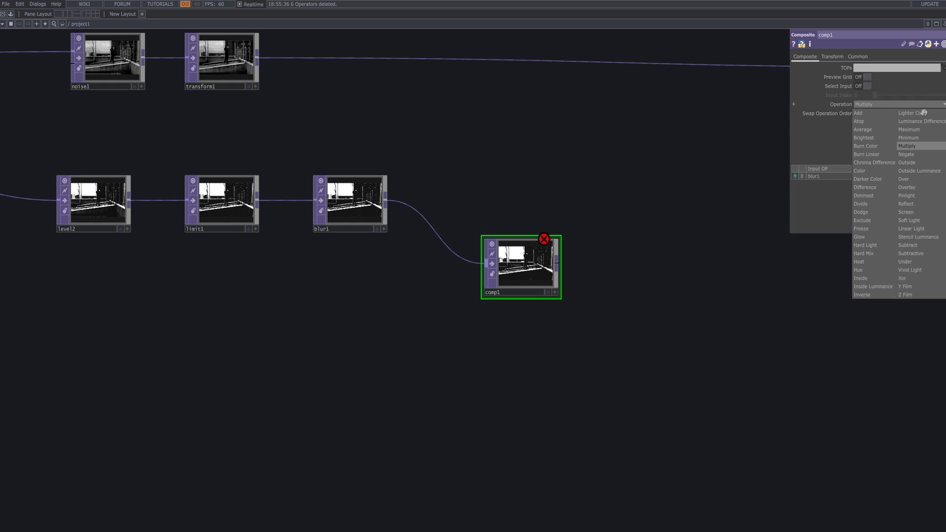
click(933, 229)
drag(559, 365, 577, 365)
scroll(332, 333, down, 5)
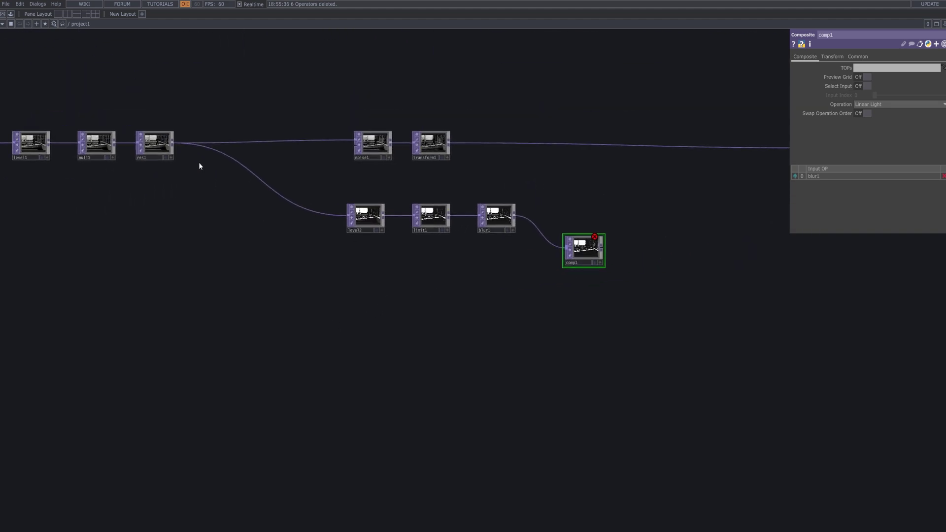
key(Tab)
text(la)
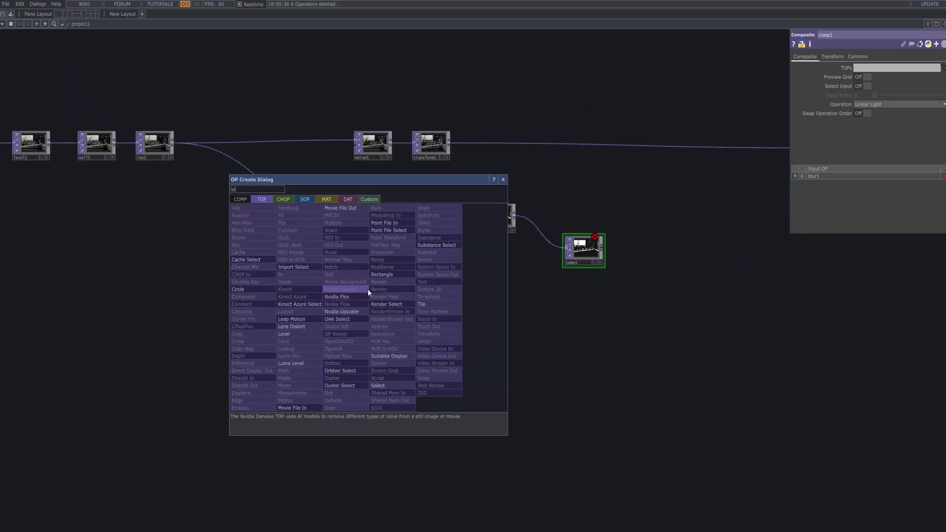
Add level3 fed from res1 with Brightness 1.75, Gamma 3 and Contrast 2.06
click(299, 340)
click(422, 318)
drag(416, 309, 374, 288)
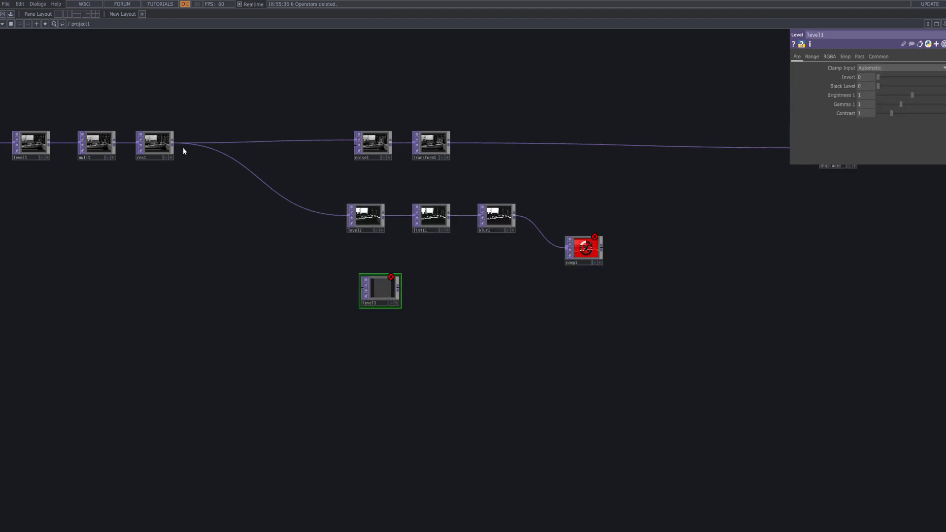
drag(272, 218, 371, 296)
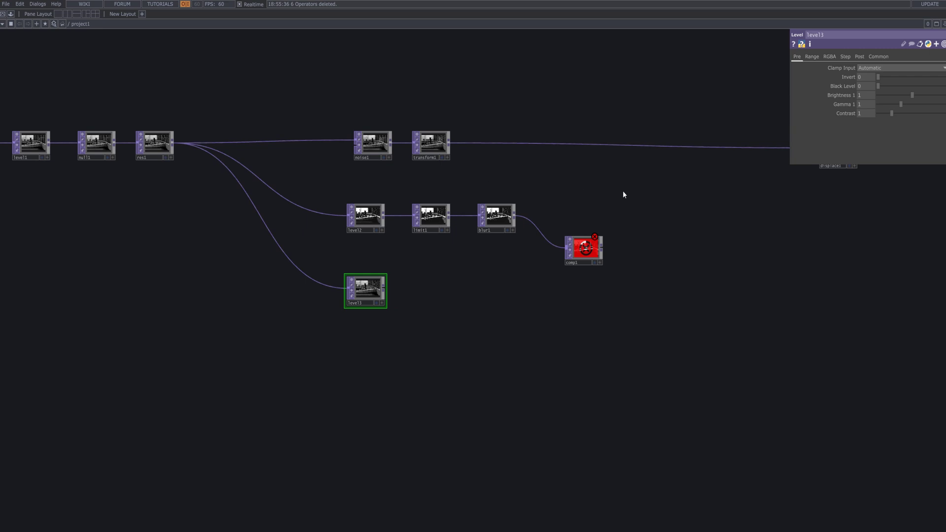
click(813, 57)
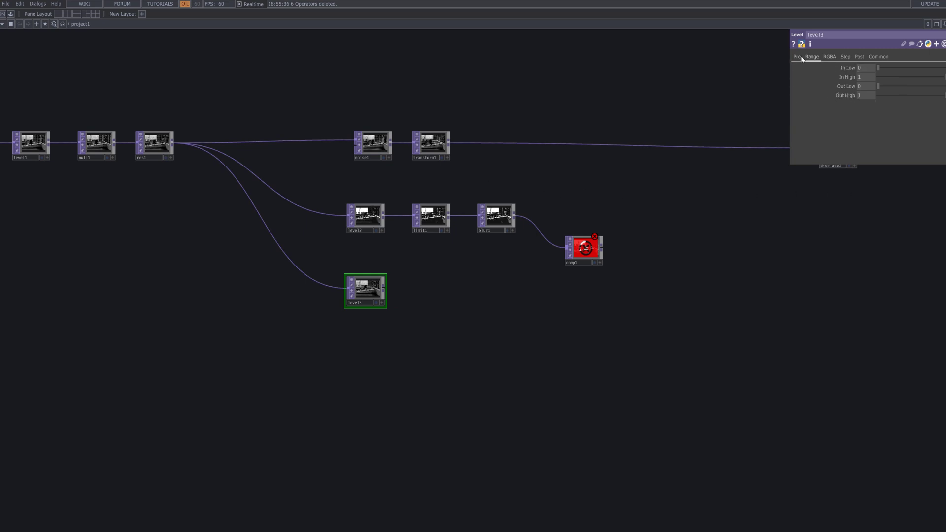
click(797, 57)
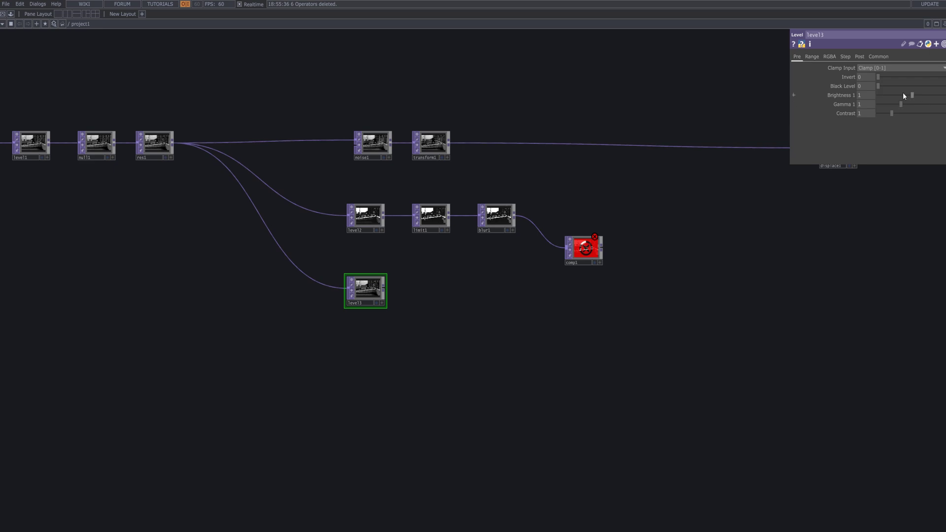
drag(918, 96, 945, 105)
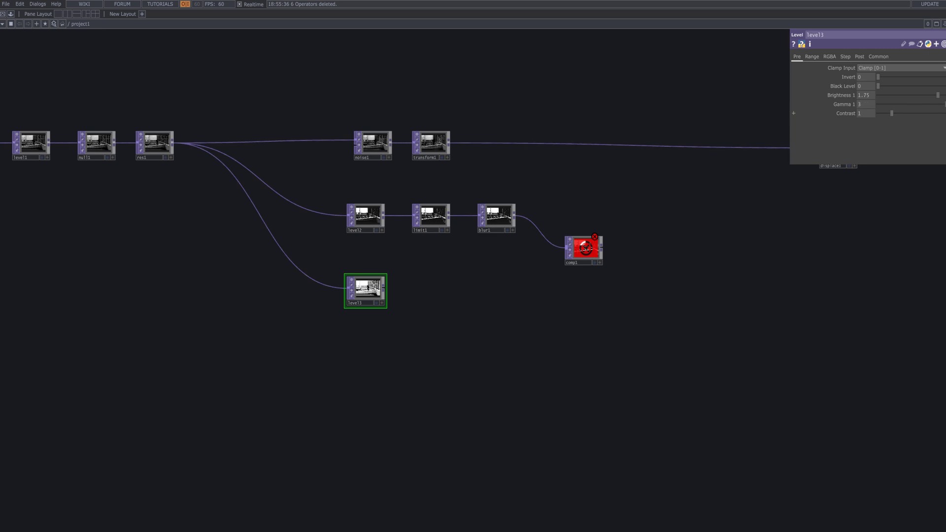
click(907, 115)
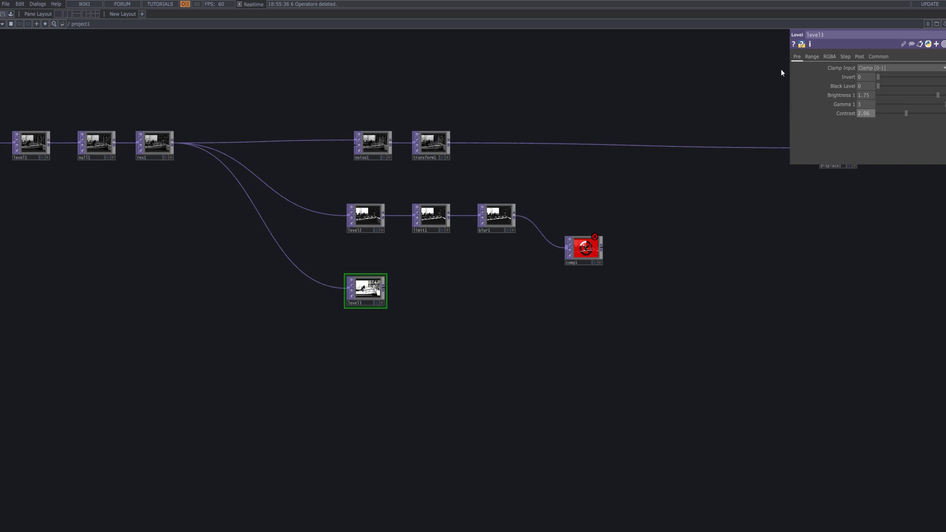
Append a Null TOP (null2) after level3
right_click(384, 287)
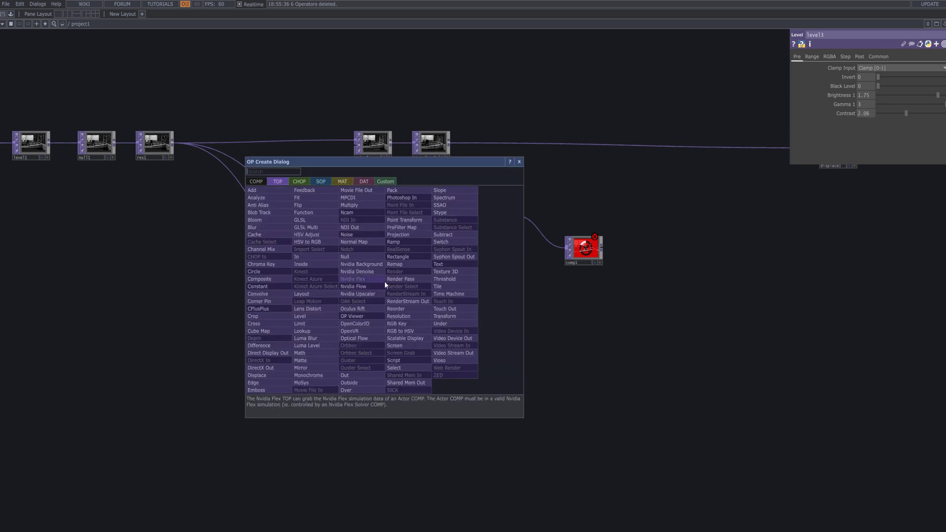
text(null)
click(364, 258)
Place null2 to the right of level3 and wire it into comp1's second input
click(426, 291)
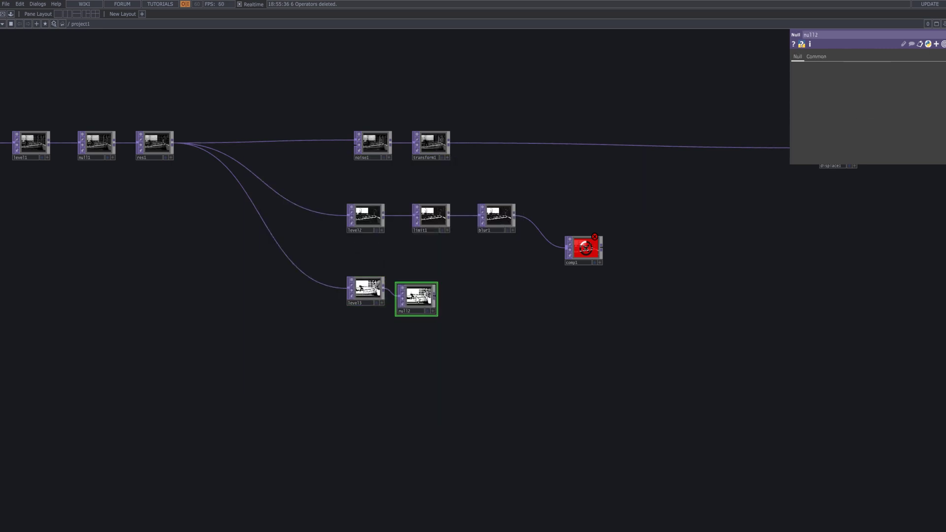
drag(426, 291, 586, 249)
scroll(598, 243, up, 5)
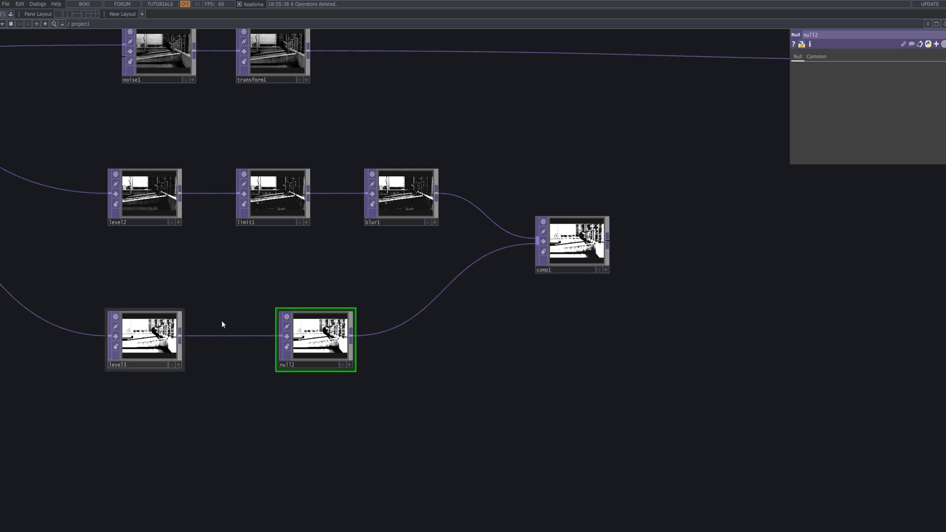
Retune level3 with a partial Invert and Brightness lowered to 1.42
click(148, 340)
drag(877, 77, 830, 99)
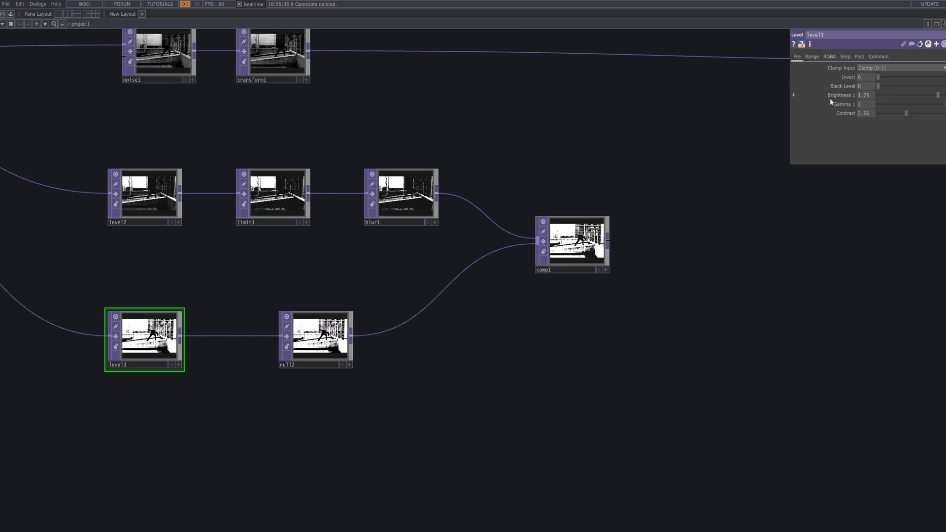
mouse_move(936, 96)
mouse_down()
mouse_move(899, 105)
mouse_move(945, 105)
mouse_up()
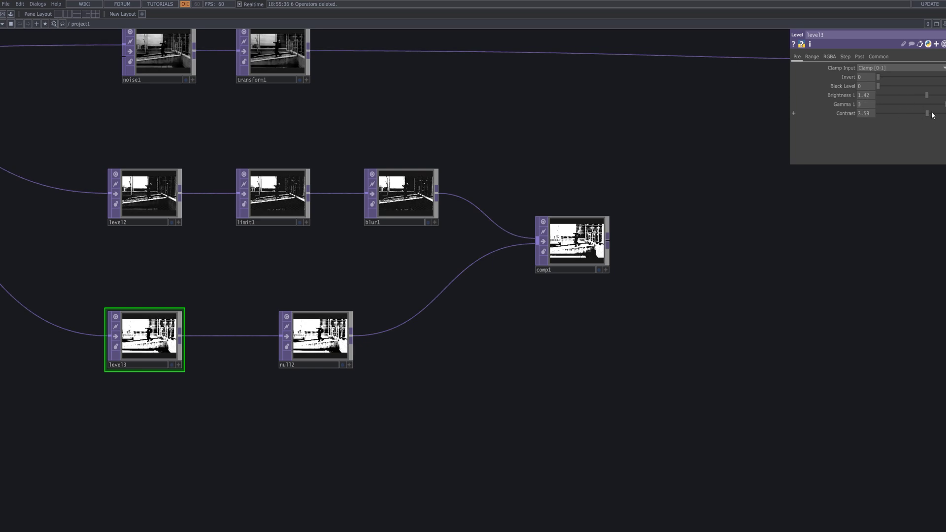
Adjust level3's post-processing settings, raising its second gamma to 3
click(829, 56)
click(813, 57)
click(859, 57)
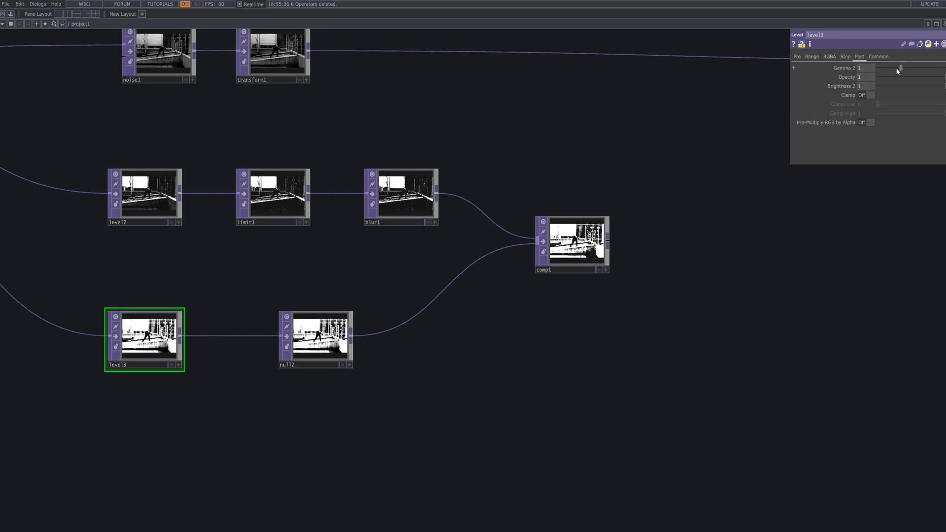
drag(899, 69, 945, 93)
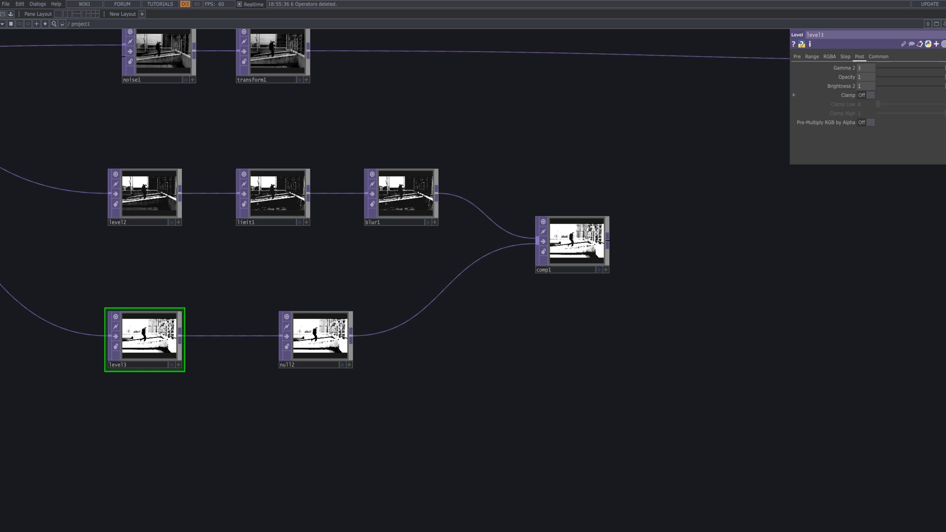
Set comp1's blend Operation to Maximum
click(574, 246)
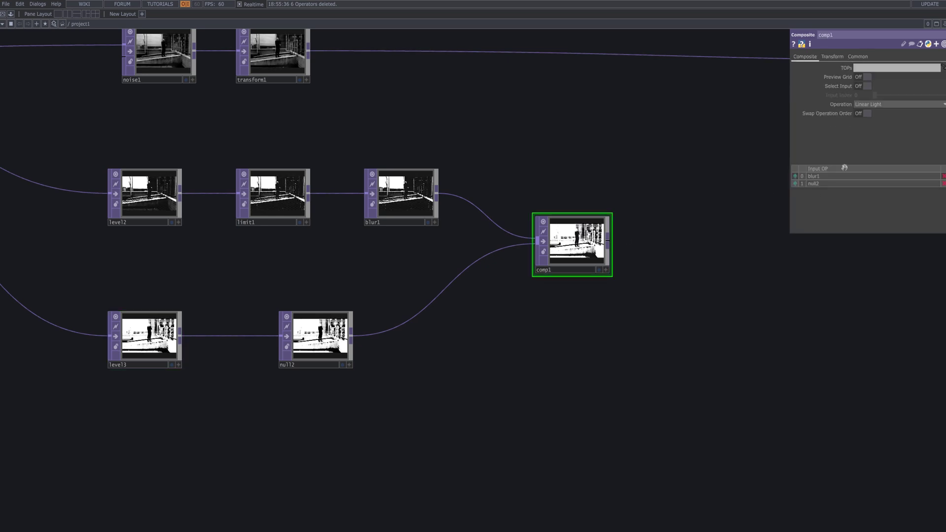
click(896, 105)
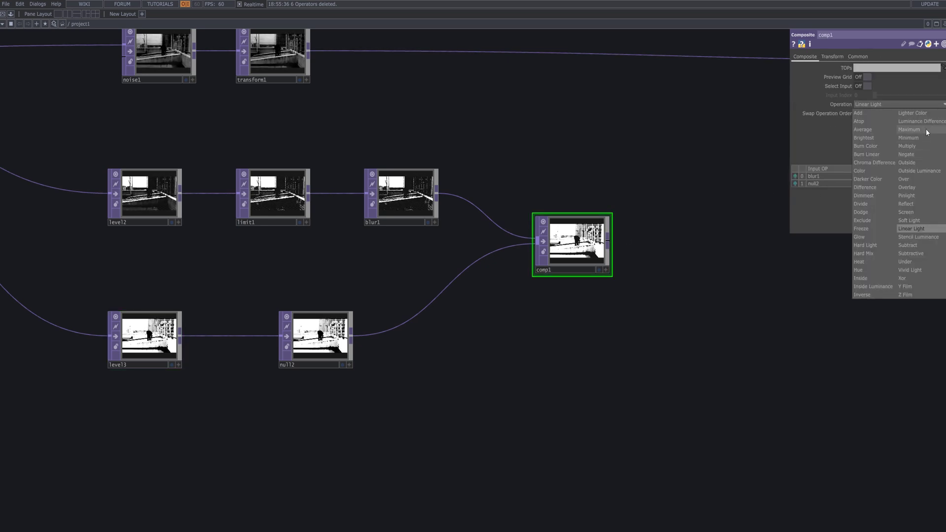
click(926, 130)
drag(621, 377, 434, 377)
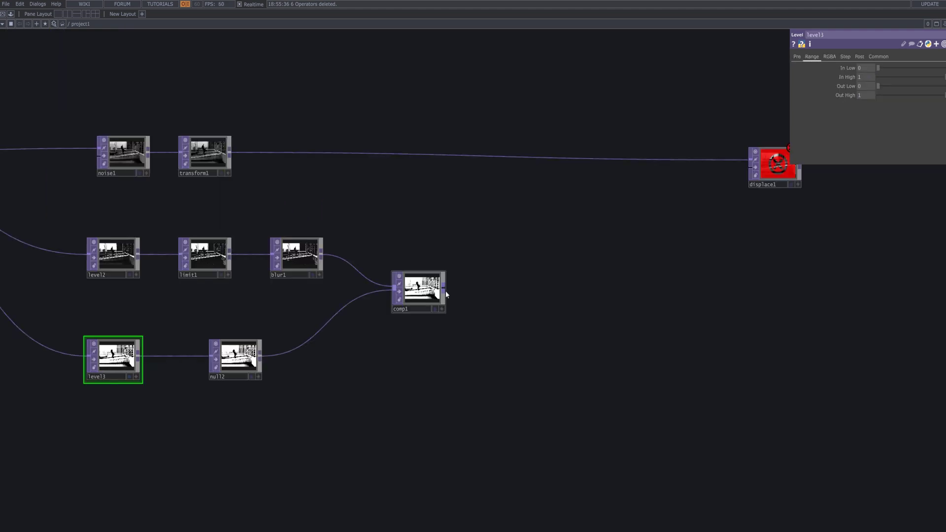
Add a transform2 Transform TOP after comp1 with Scale 1.2
right_click(444, 292)
text(tr)
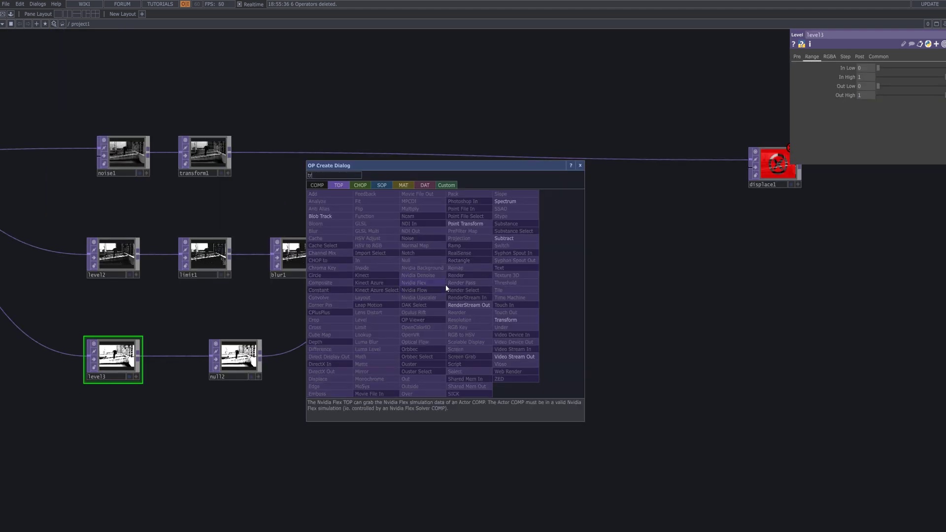
text(ab)
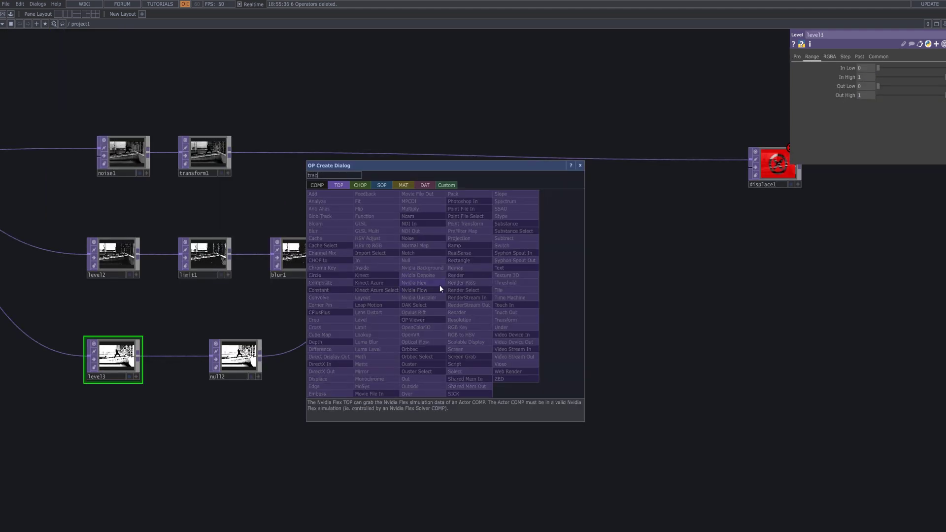
key(BackSpace)
click(514, 318)
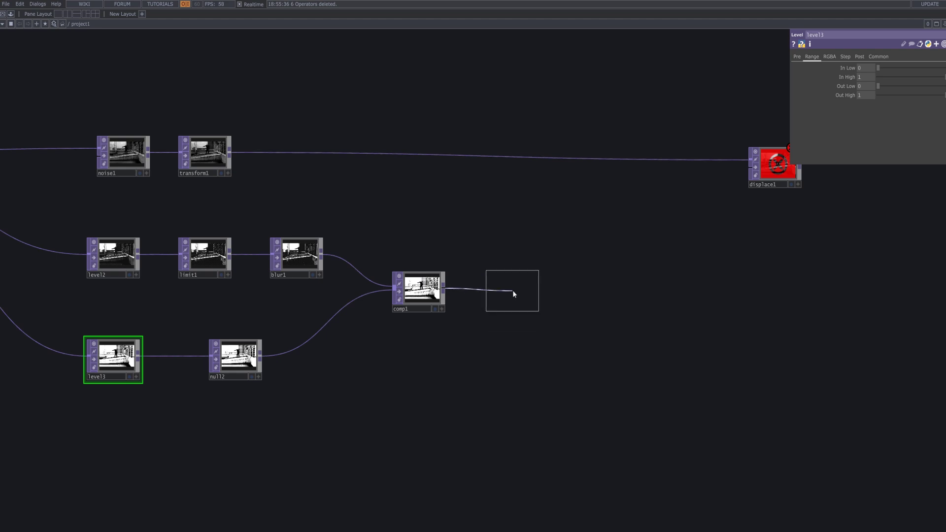
click(512, 292)
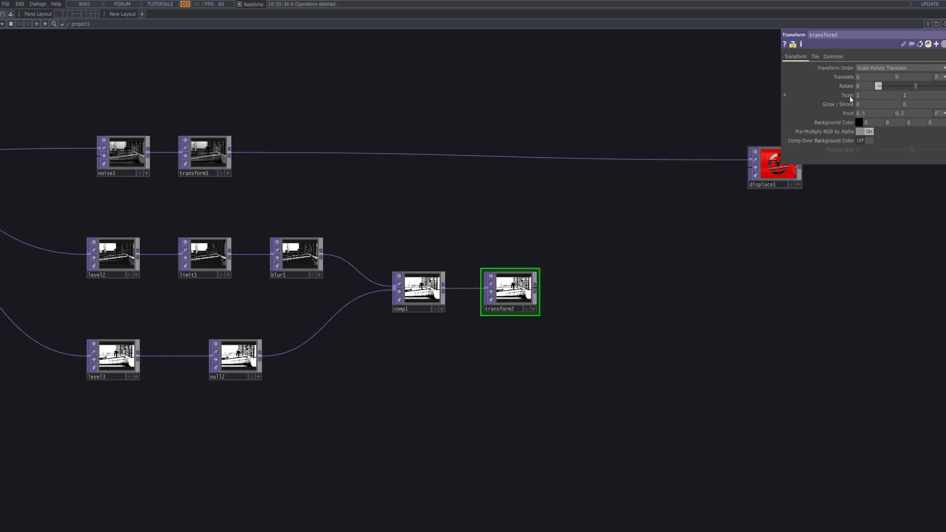
mouse_move(847, 95)
middle_down()
mouse_move(869, 94)
mouse_move(843, 80)
middle_up()
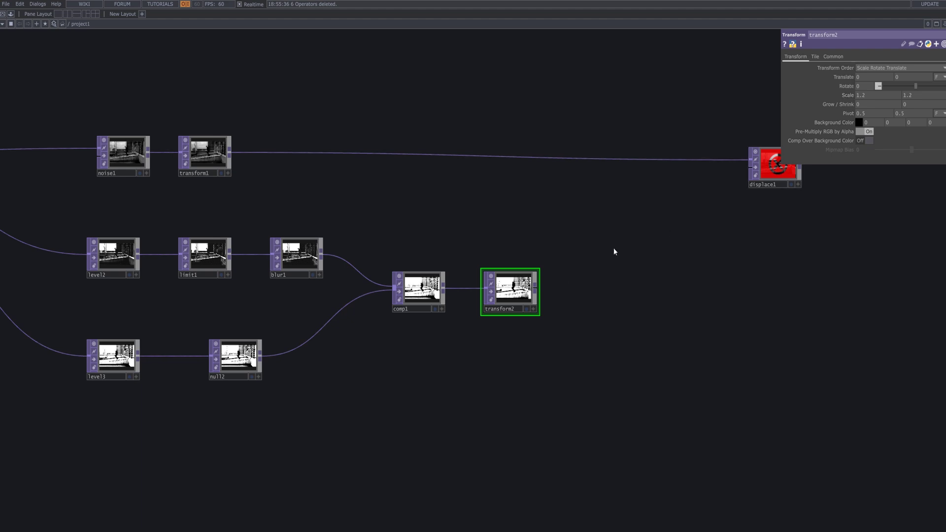
Wire transform2 and transform1 into displace1, clearing its error
click(536, 290)
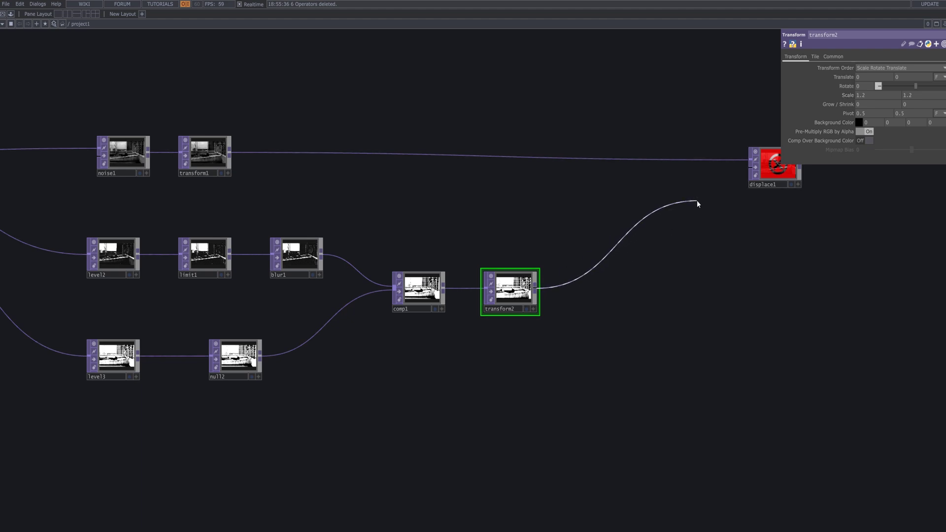
click(740, 167)
click(740, 168)
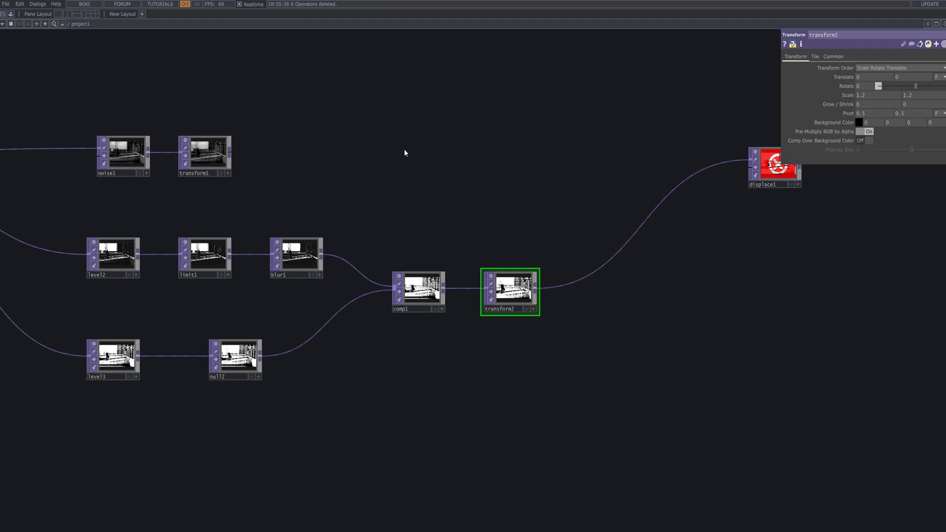
click(230, 154)
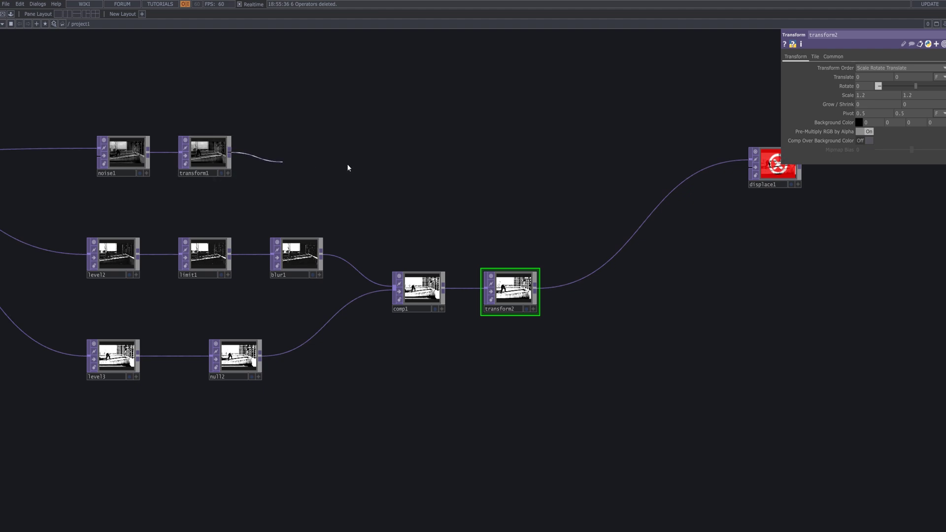
click(765, 184)
drag(788, 227, 480, 216)
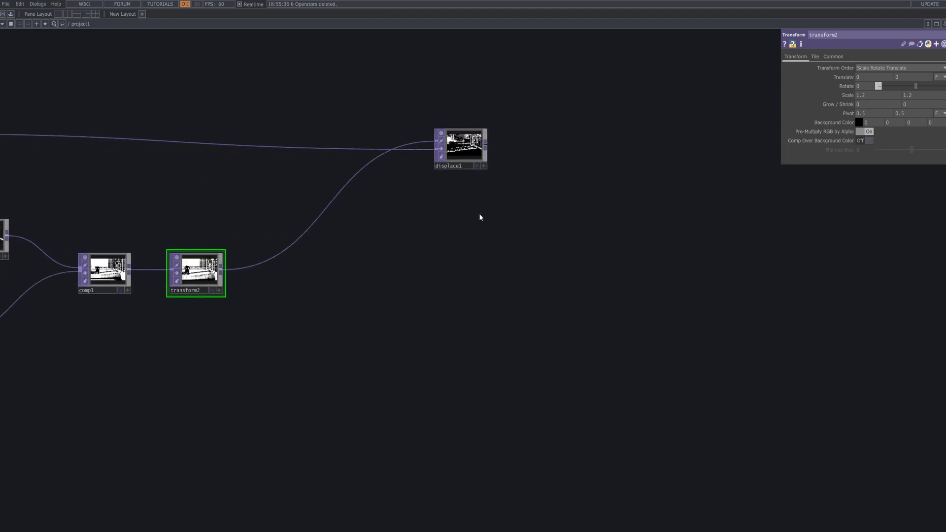
click(465, 147)
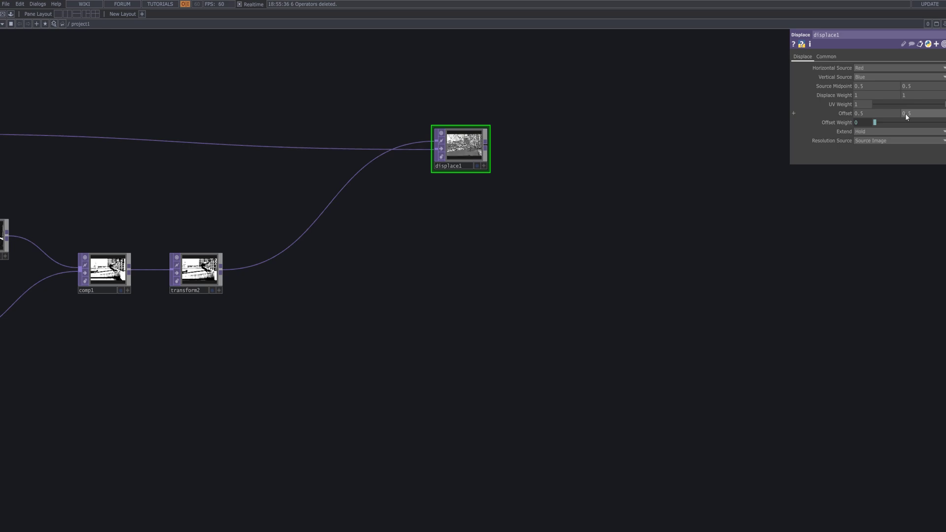
Check displace1's Common settings, then zoom out and pan across the network to its displace end
click(826, 56)
drag(363, 347, 606, 228)
scroll(375, 347, down, 5)
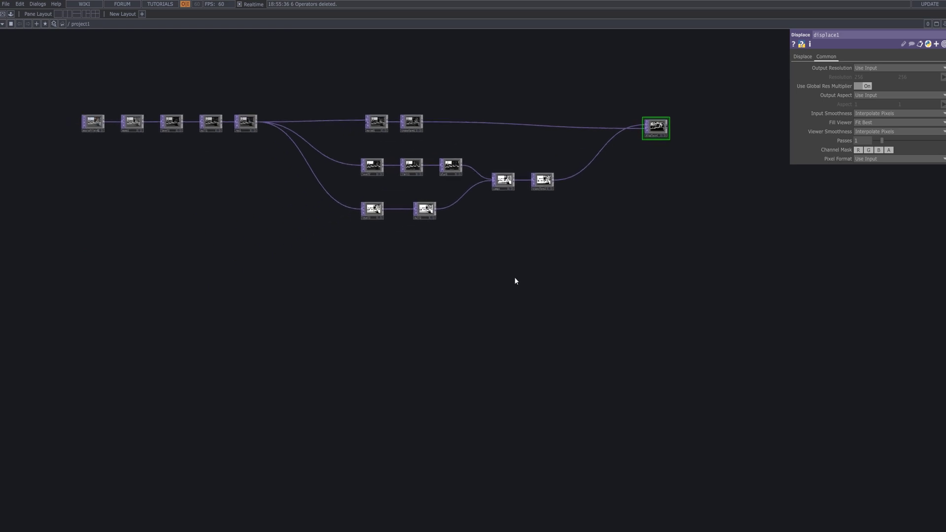
drag(515, 281, 503, 274)
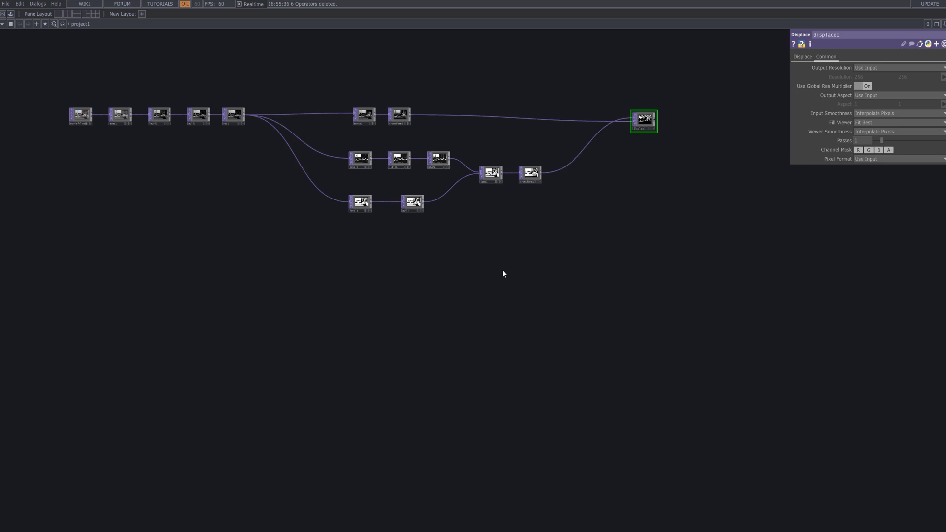
drag(553, 281, 401, 265)
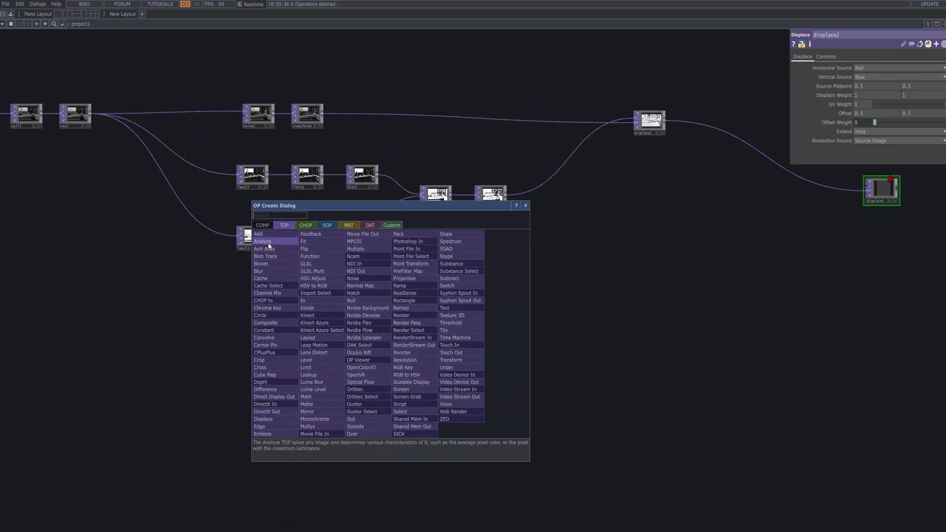
Add a noise2 Noise TOP and position it below and right of level3
text(n)
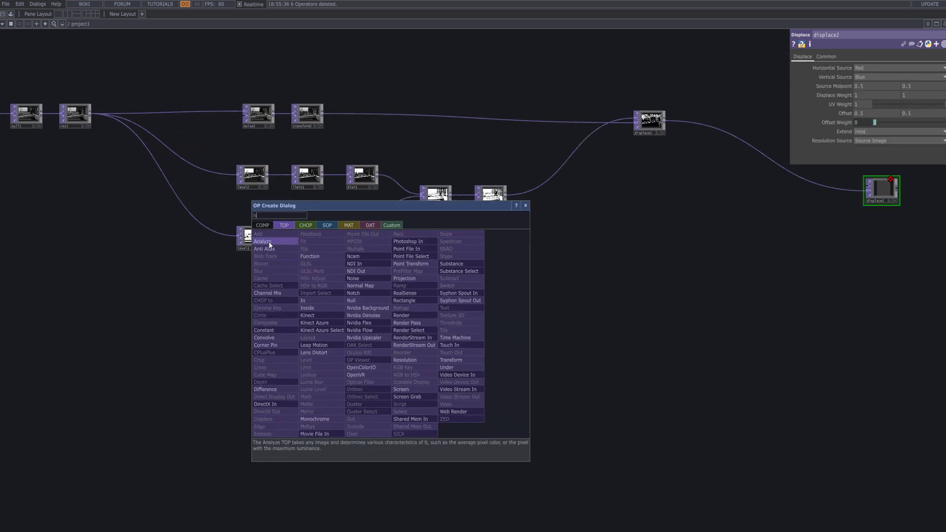
text(o)
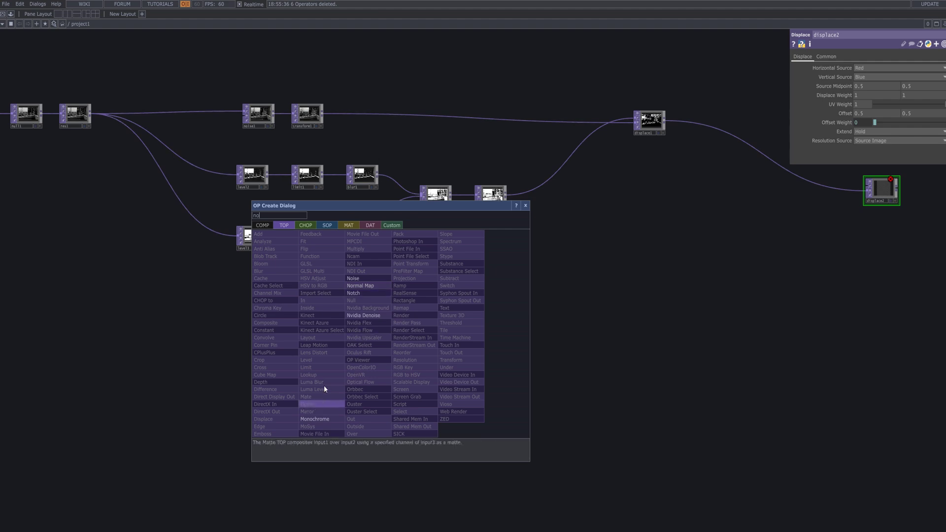
click(353, 278)
click(416, 291)
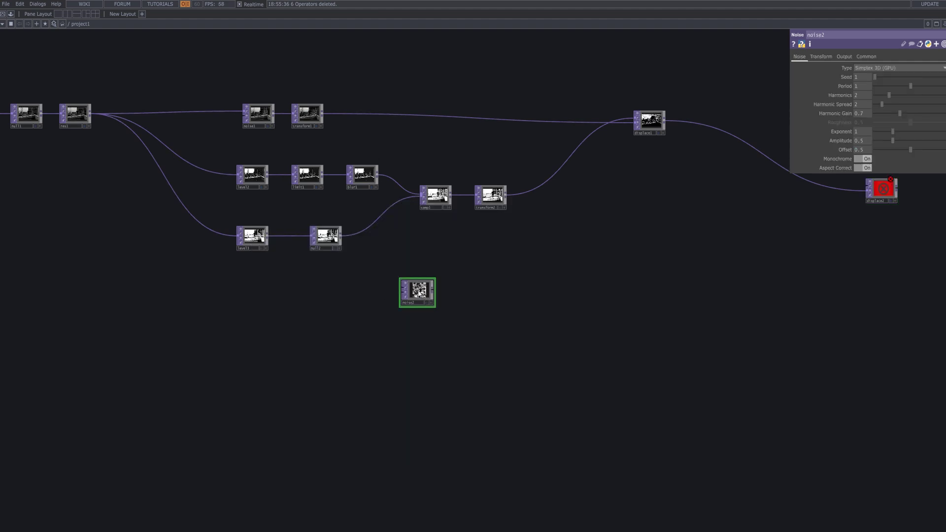
drag(418, 291, 443, 311)
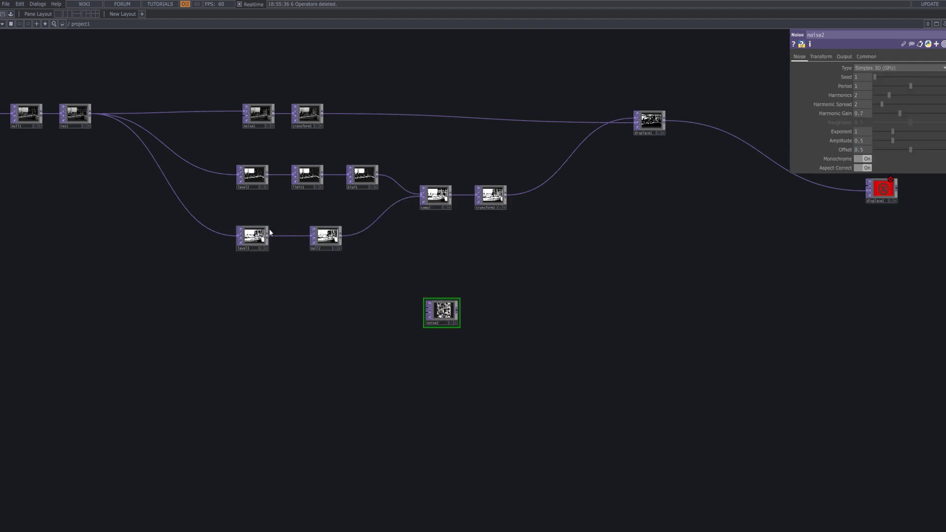
Wire level3 into both of noise2's inputs and set its Seed to 9999
drag(267, 235, 427, 312)
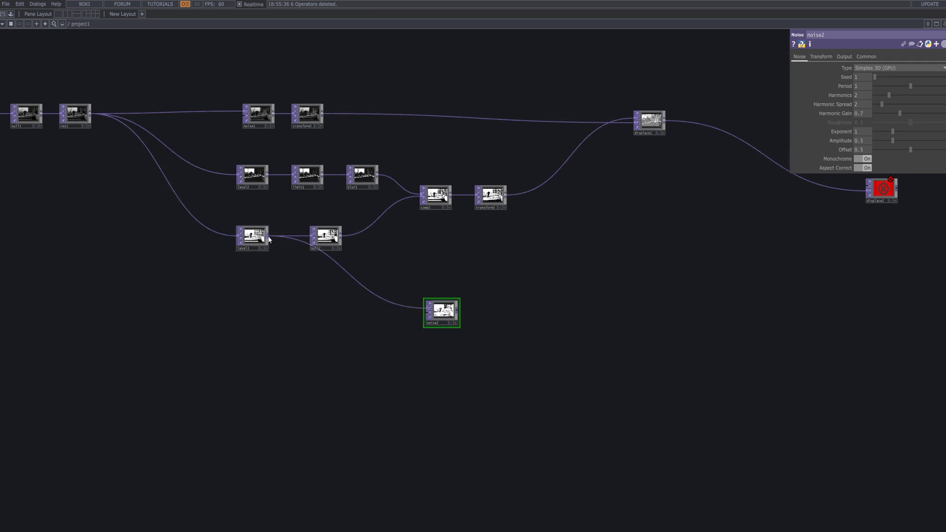
drag(268, 236, 442, 321)
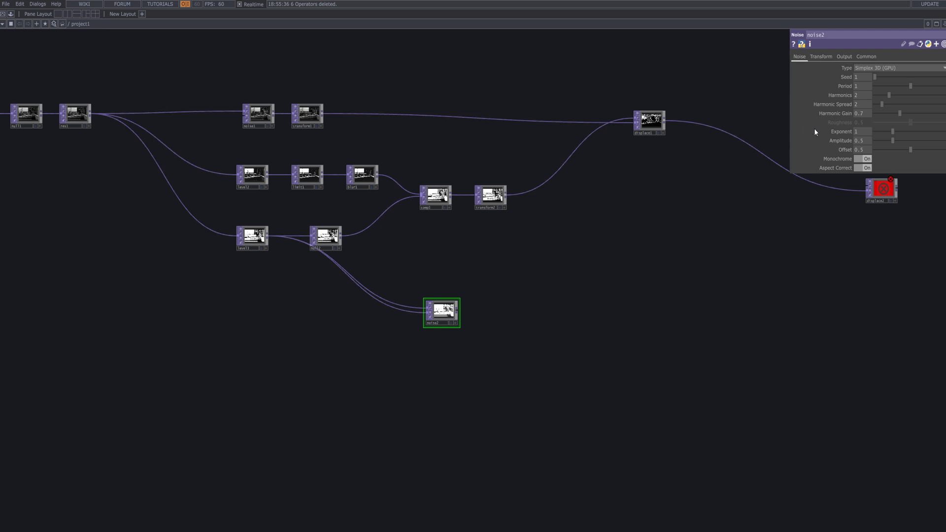
drag(876, 76, 875, 114)
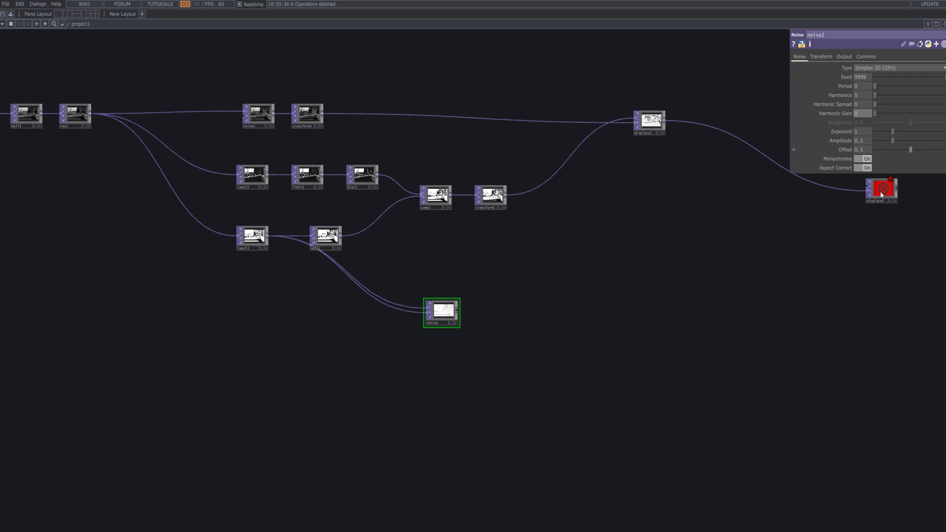
drag(719, 344, 612, 311)
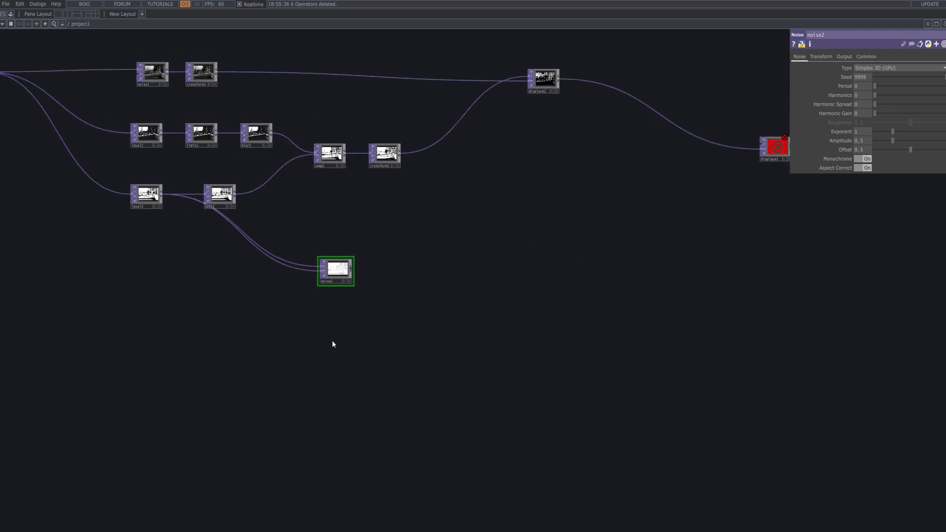
Add a topto1 TOP to CHOP operator below noise2
key(Tab)
click(249, 213)
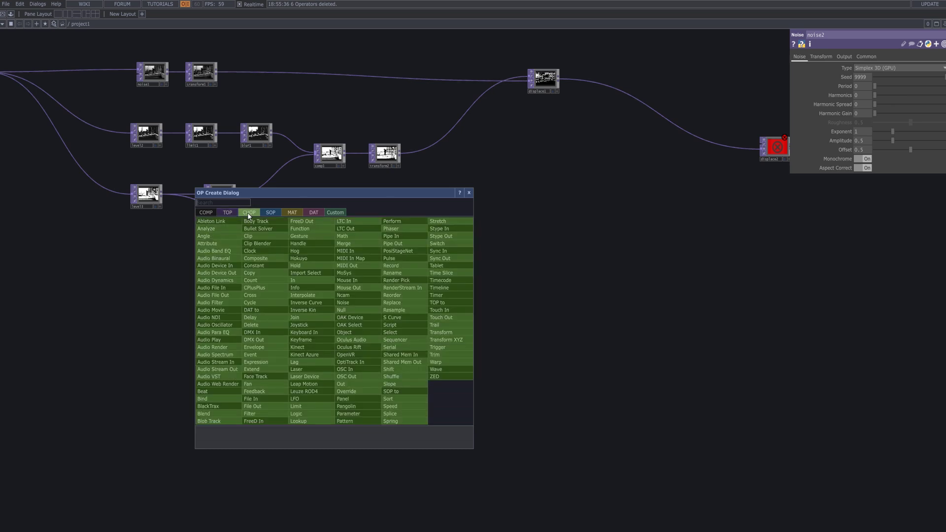
text(t)
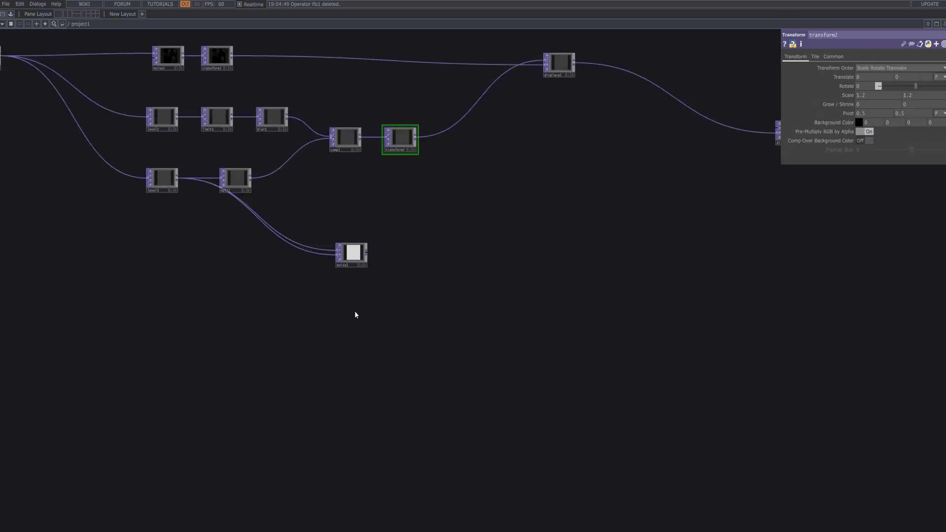
key(Tab)
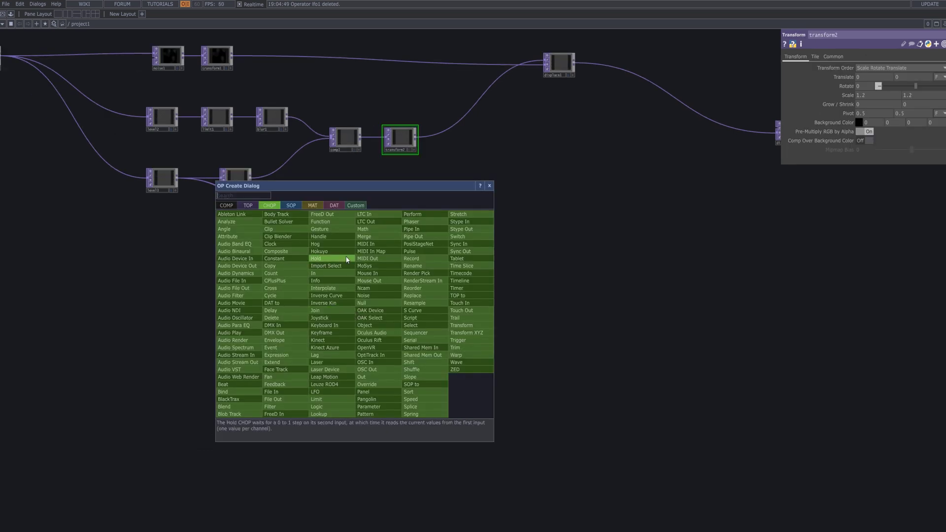
text(top)
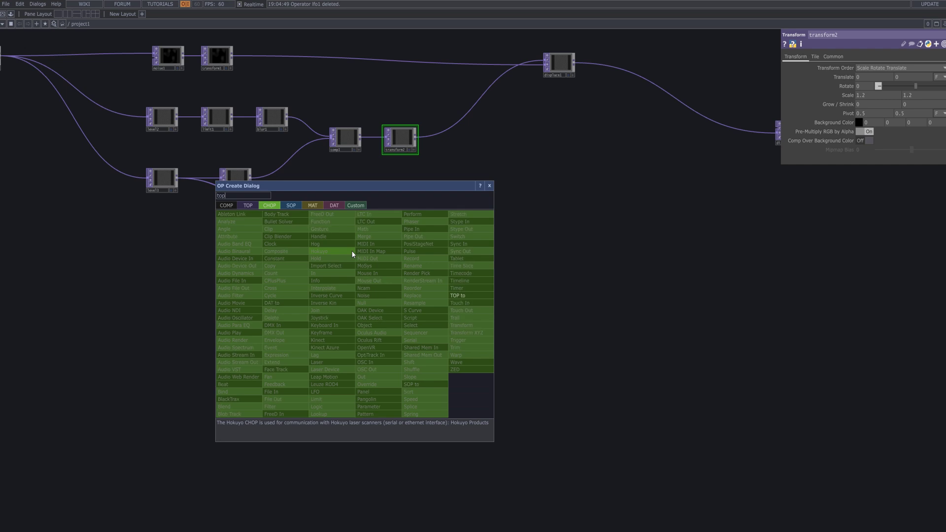
click(458, 296)
click(330, 332)
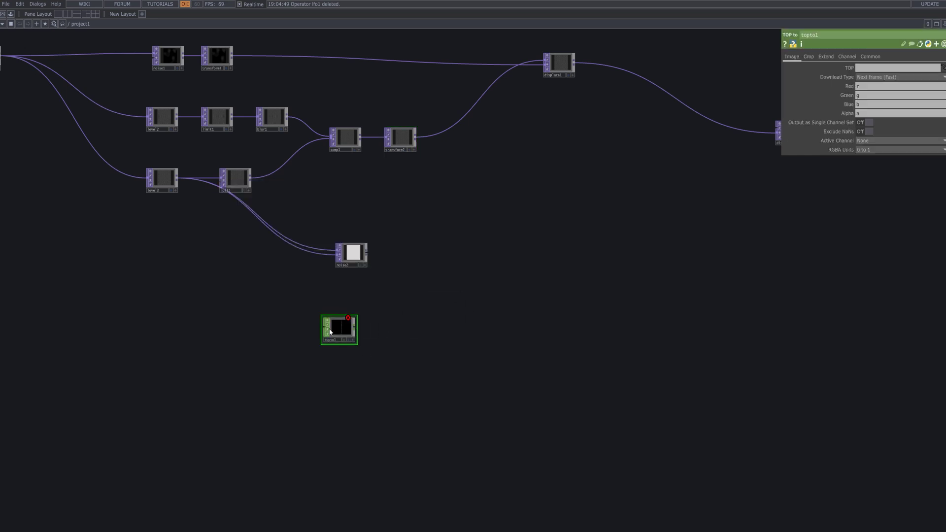
Empty topto1's Green, Blue and Alpha fields so only r remains, then bring up the TOP operator list
drag(875, 97, 826, 95)
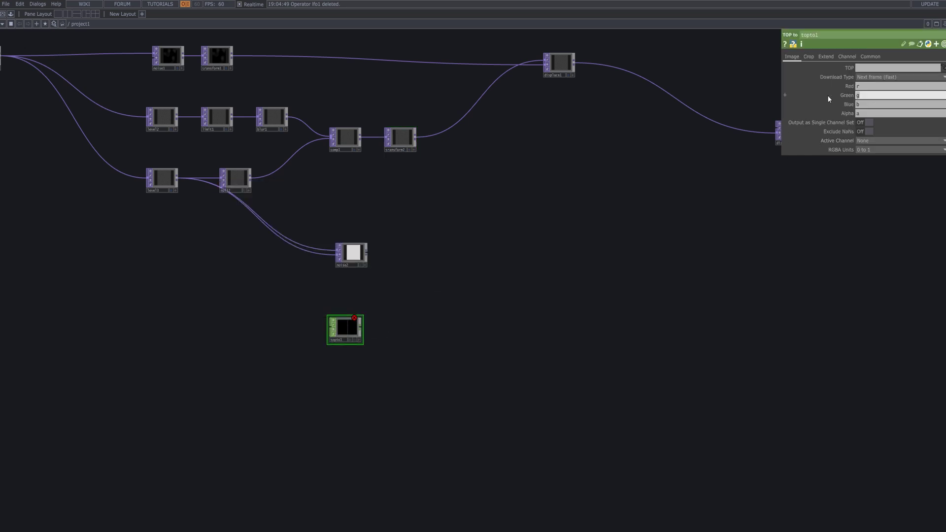
key(BackSpace)
click(871, 104)
key(BackSpace)
key(Tab)
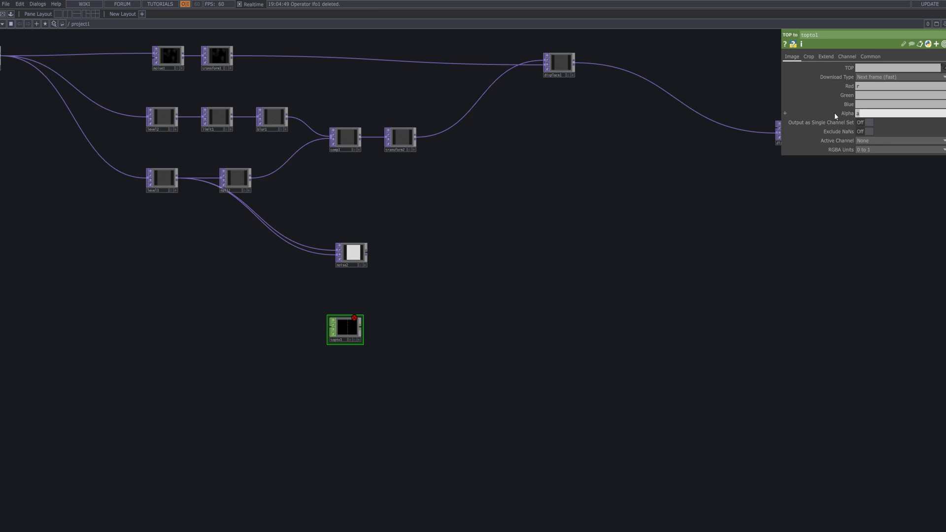
double_click(345, 380)
click(238, 276)
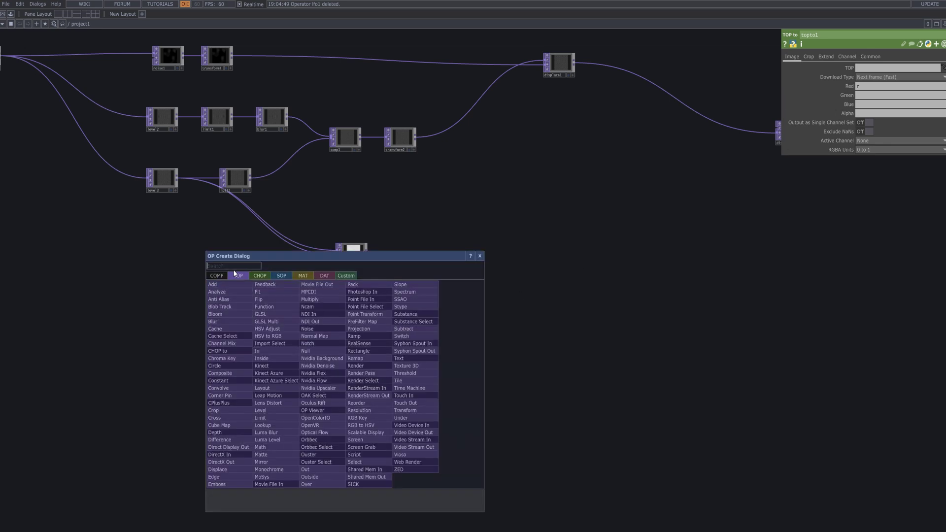
Add a noise3 Noise TOP below topto1
text(no)
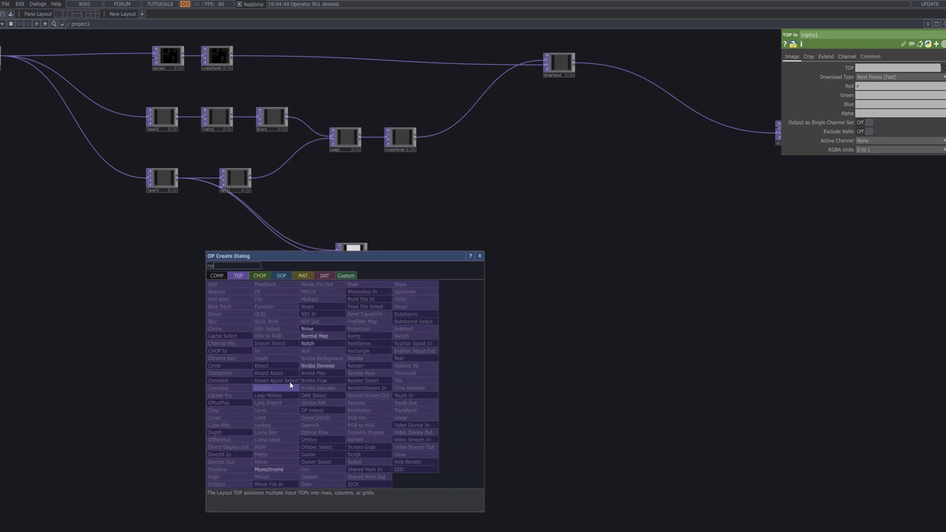
click(313, 328)
click(345, 371)
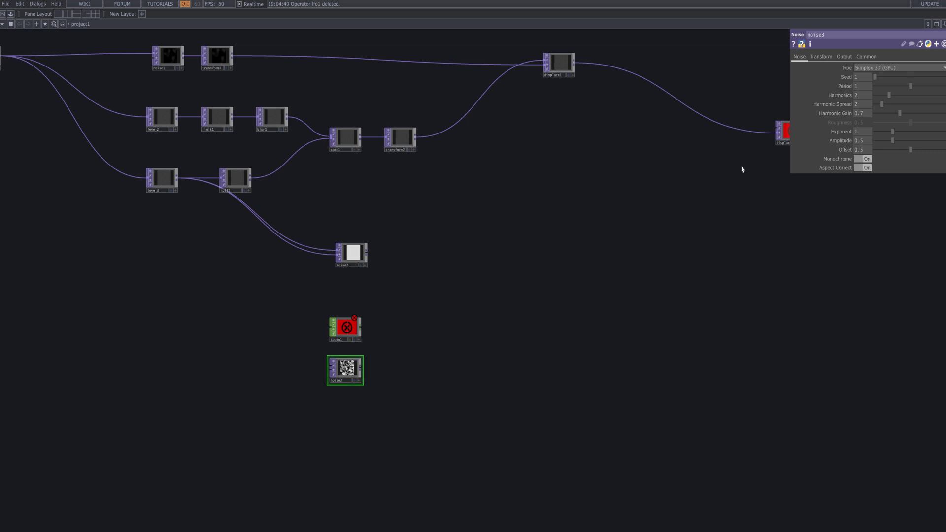
Set noise3 to Perlin 2D (GPU) with Period and Amplitude at 0
click(900, 70)
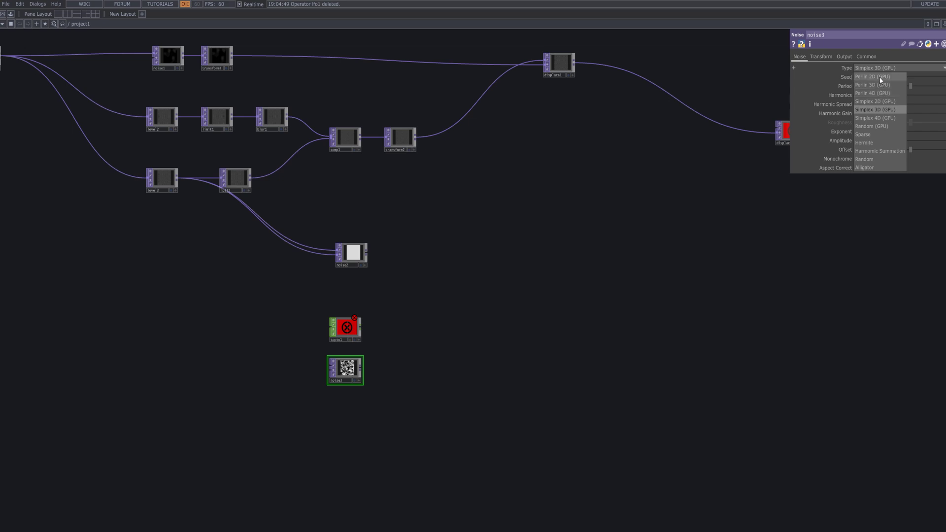
click(880, 78)
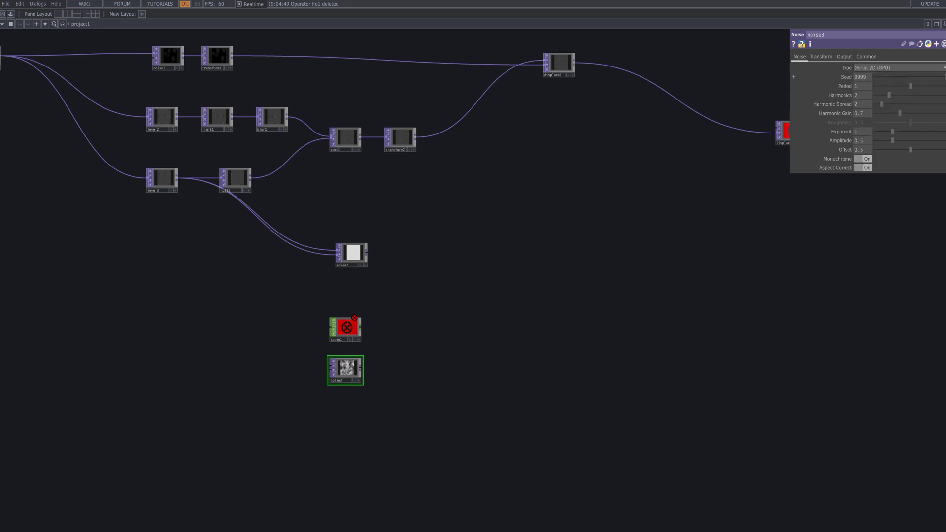
drag(911, 85, 744, 121)
drag(899, 138, 873, 140)
Add an lfo1 LFO CHOP below noise3
key(Tab)
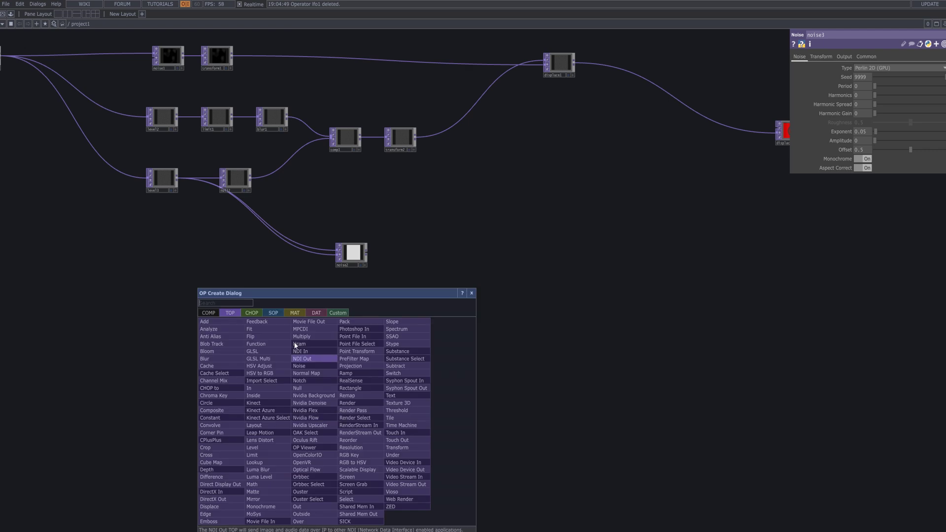
click(253, 314)
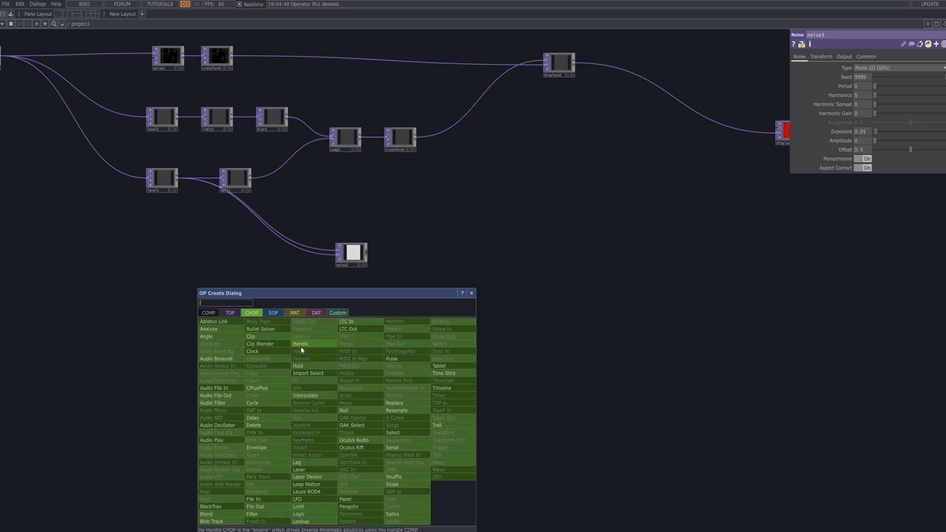
text(lfo)
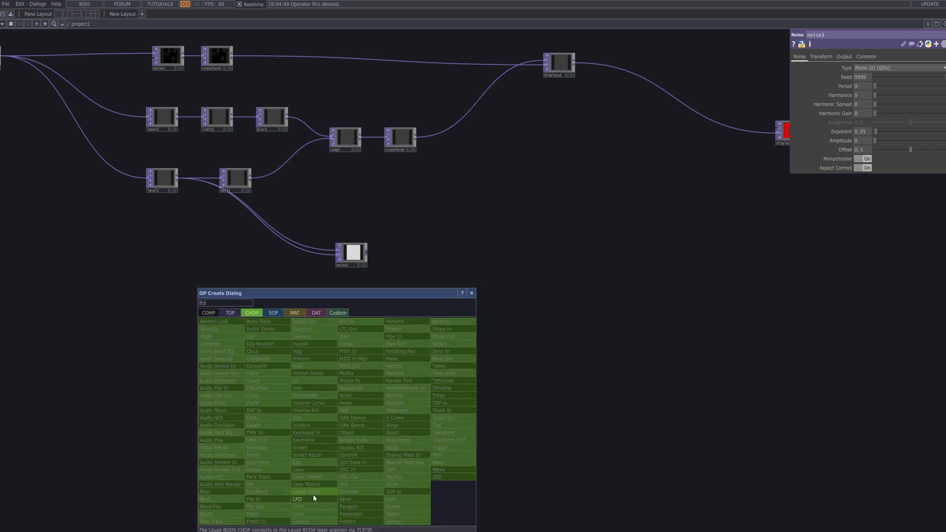
click(312, 497)
click(343, 414)
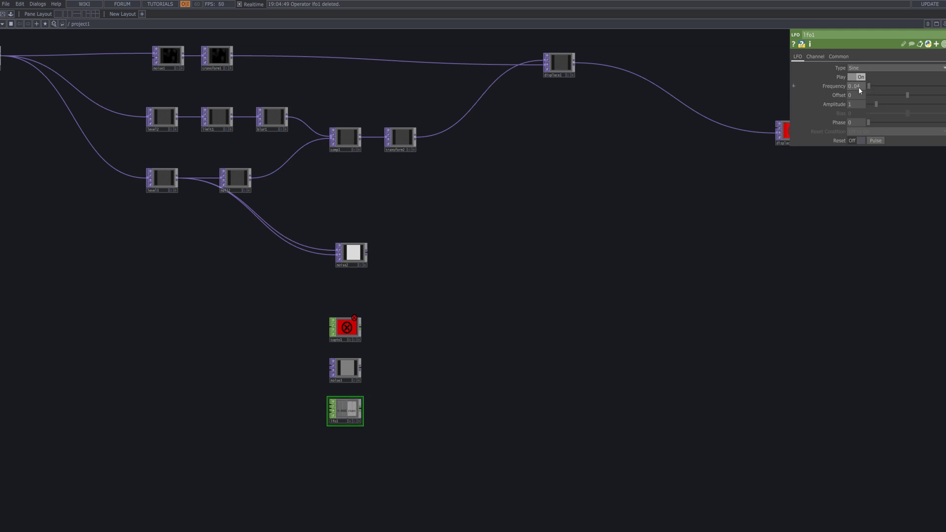
Export lfo1's channel to noise3's Offset parameter
scroll(856, 88, down, 3)
drag(359, 423, 350, 365)
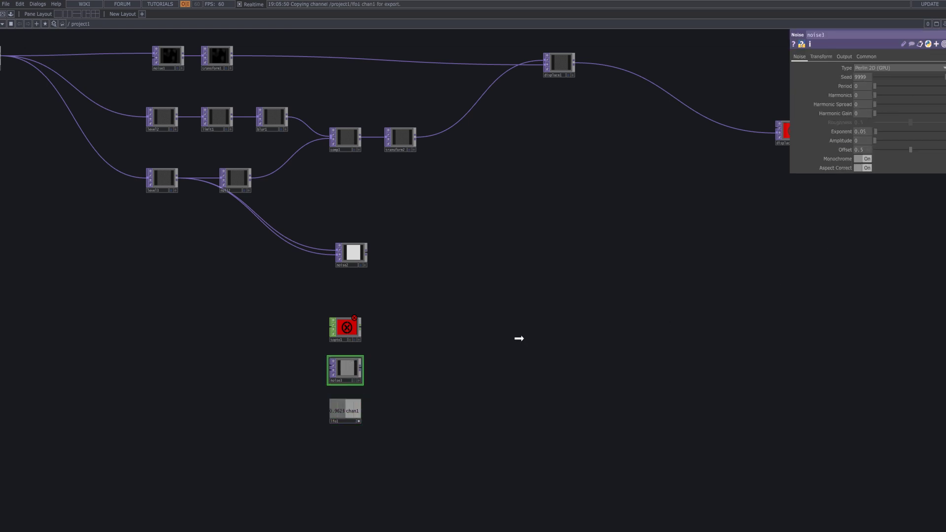
drag(519, 339, 845, 151)
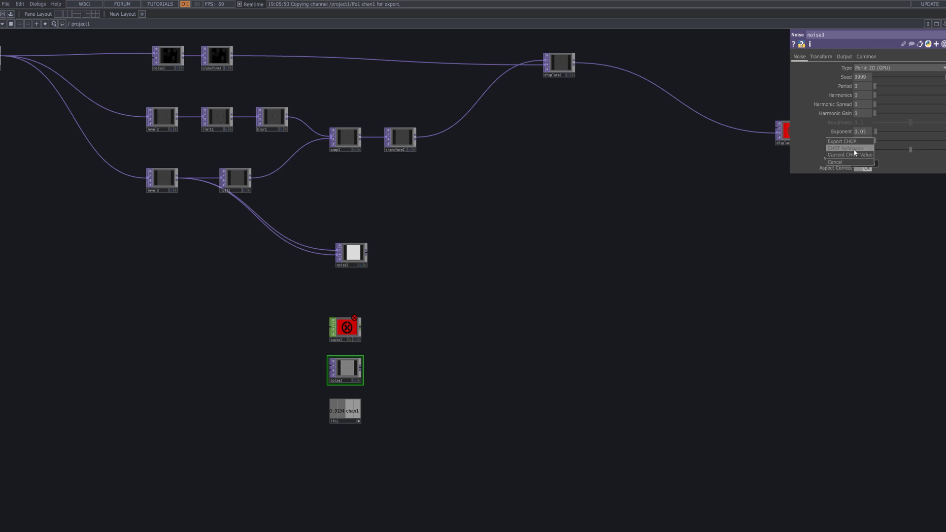
click(842, 141)
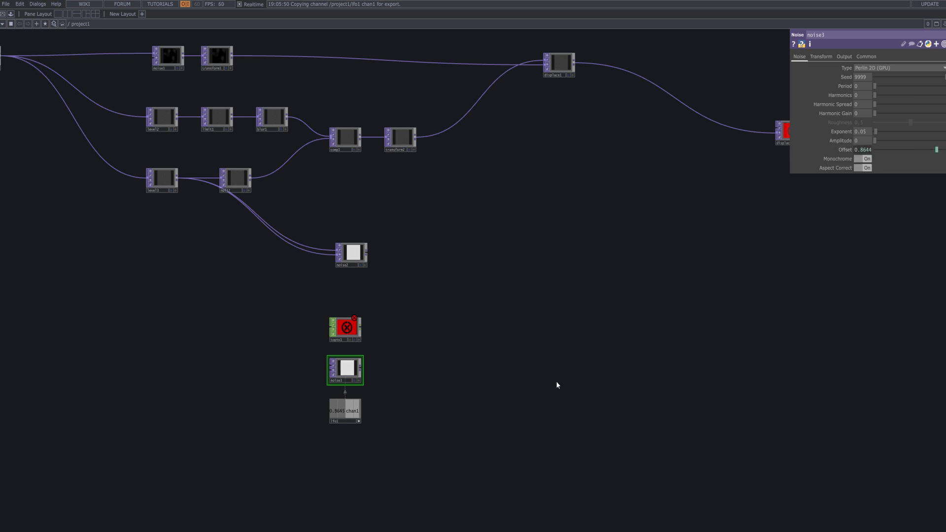
Adjust lfo1's Frequency and set topto1 to sample noise3
click(358, 419)
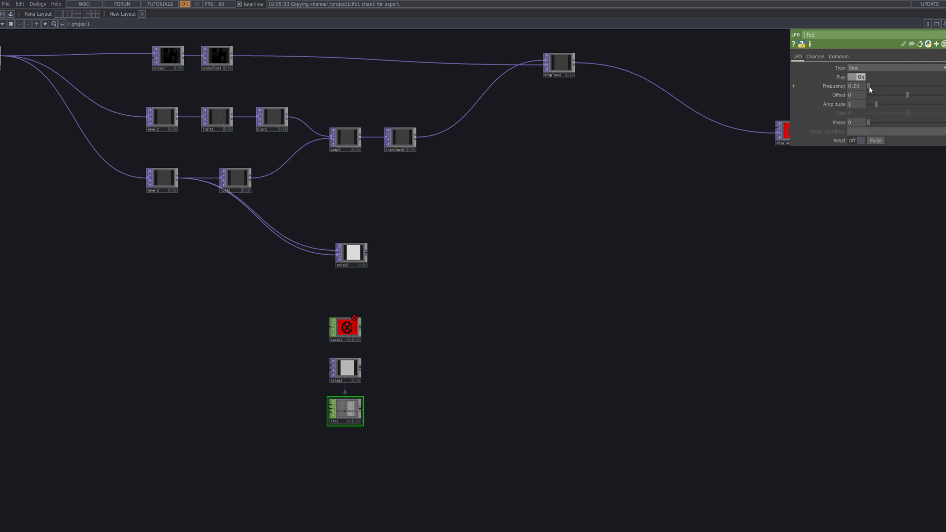
drag(869, 87, 869, 86)
double_click(856, 88)
click(353, 364)
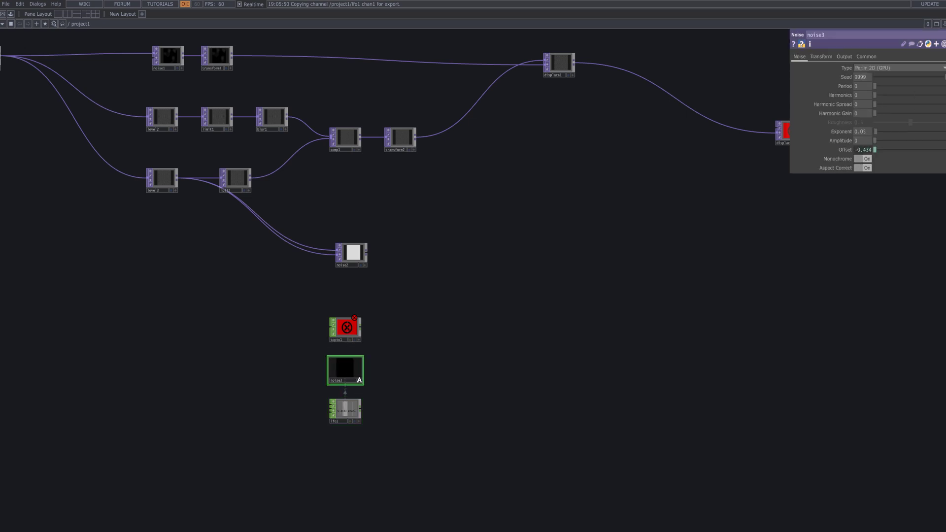
drag(357, 377, 875, 67)
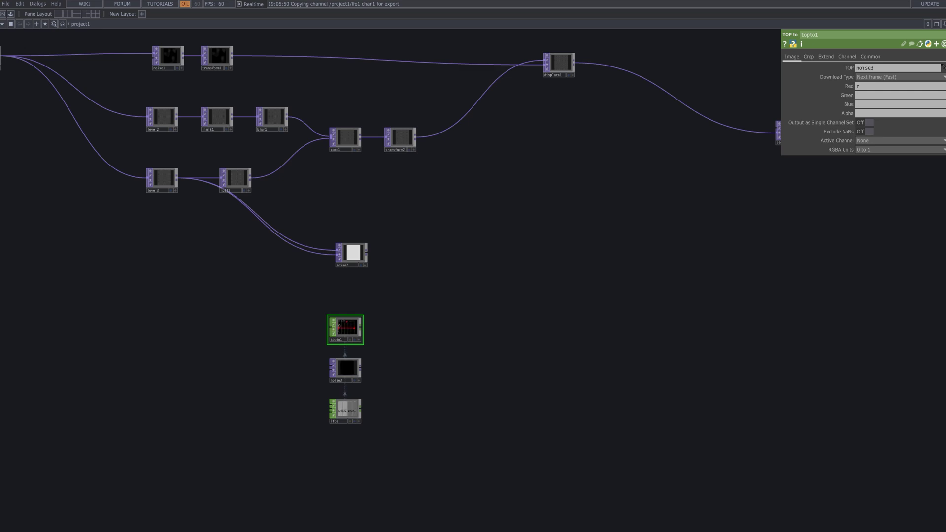
Add a null3 Null CHOP after topto1, level with it on the right
right_click(362, 329)
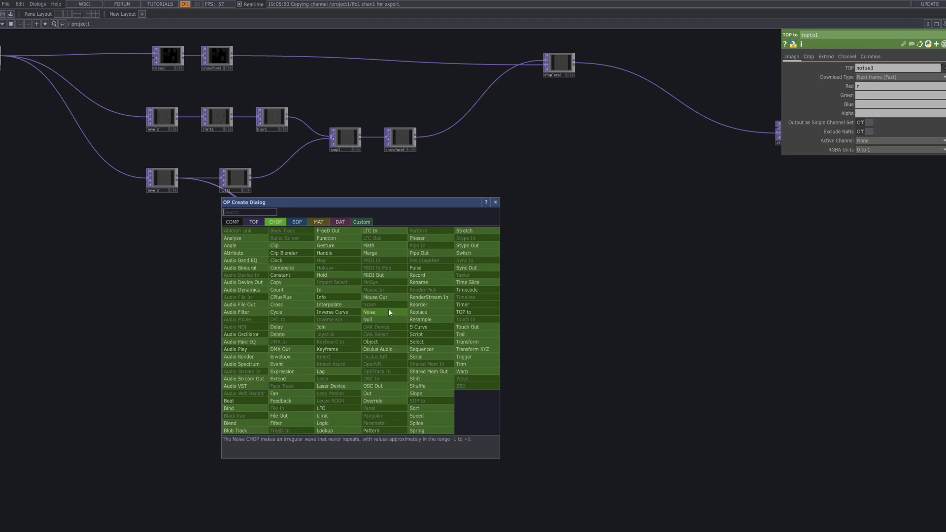
click(388, 320)
click(418, 329)
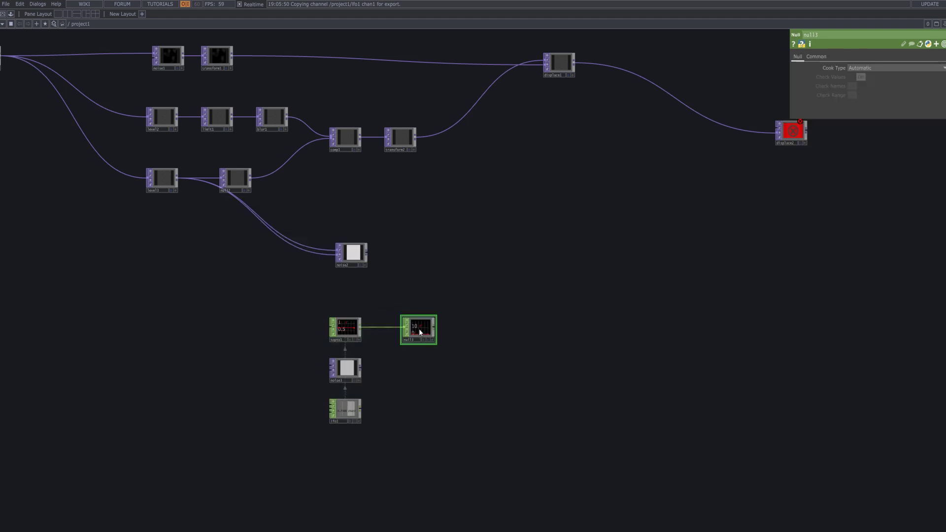
drag(425, 330, 428, 327)
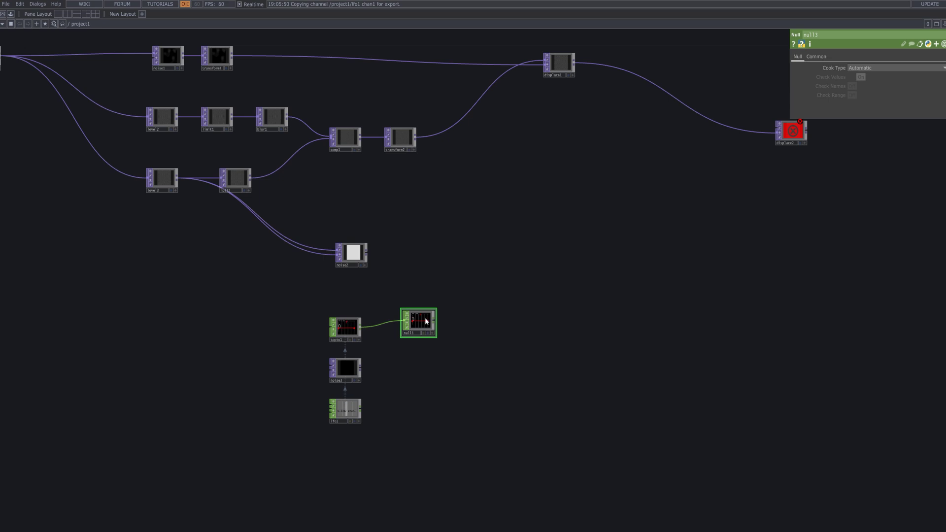
drag(422, 318, 424, 324)
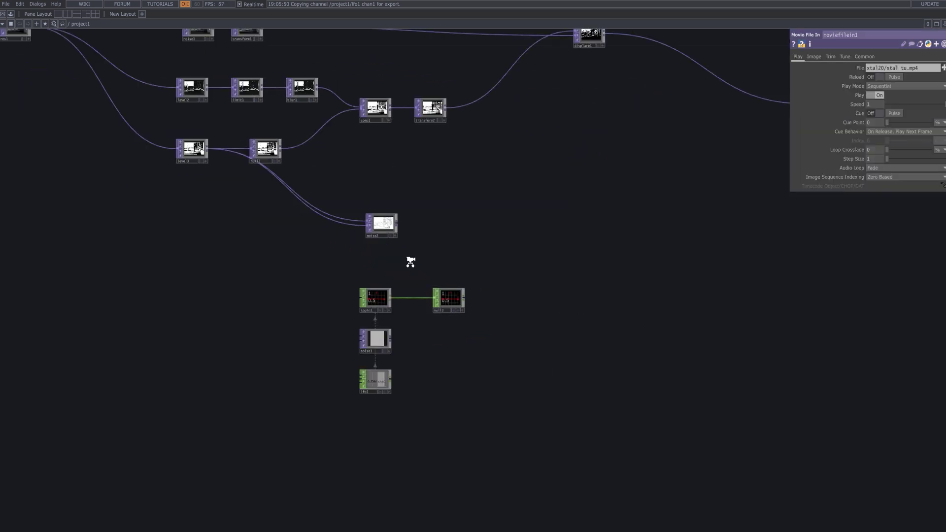
Toggle null3's live graph view on and off, then select noise2
scroll(410, 260, up, 5)
drag(491, 272, 437, 234)
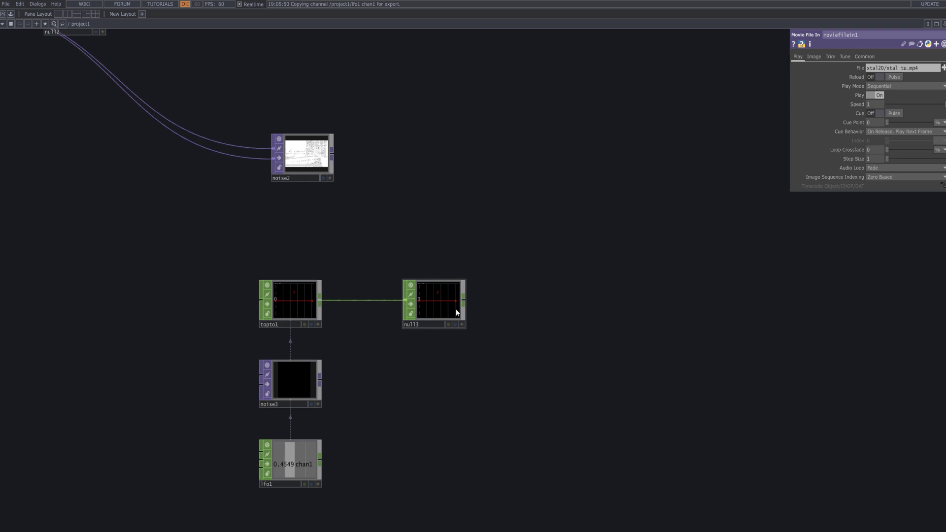
click(462, 324)
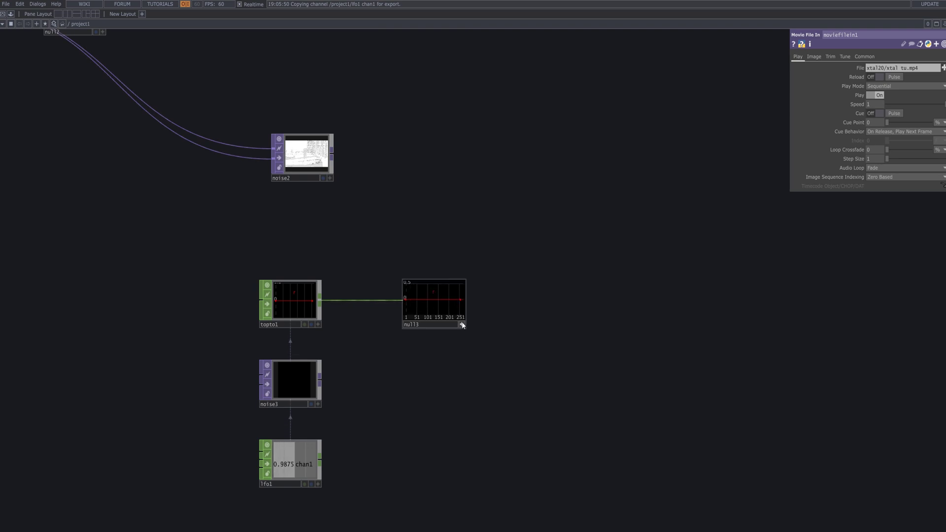
click(462, 324)
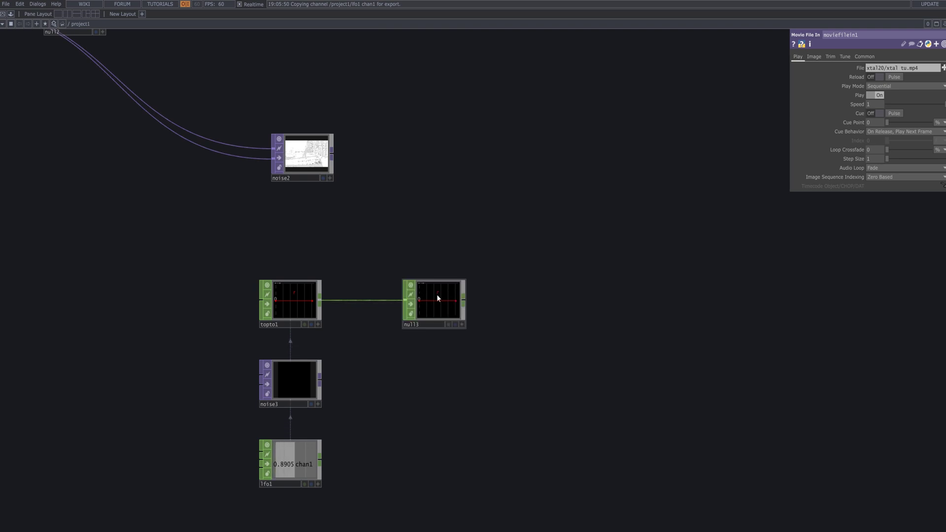
click(312, 174)
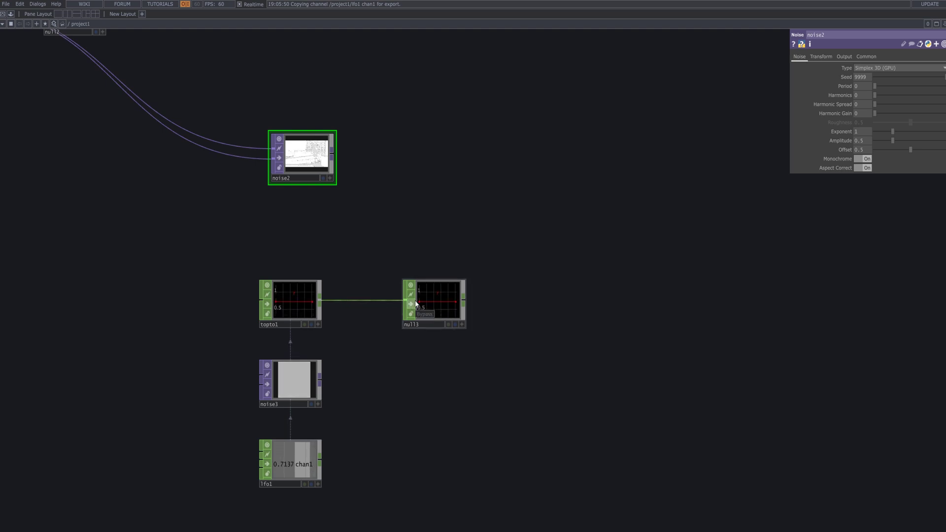
Drive noise2's Amplitude with the expression op('null3')['r']
drag(415, 305, 319, 174)
drag(320, 221, 867, 142)
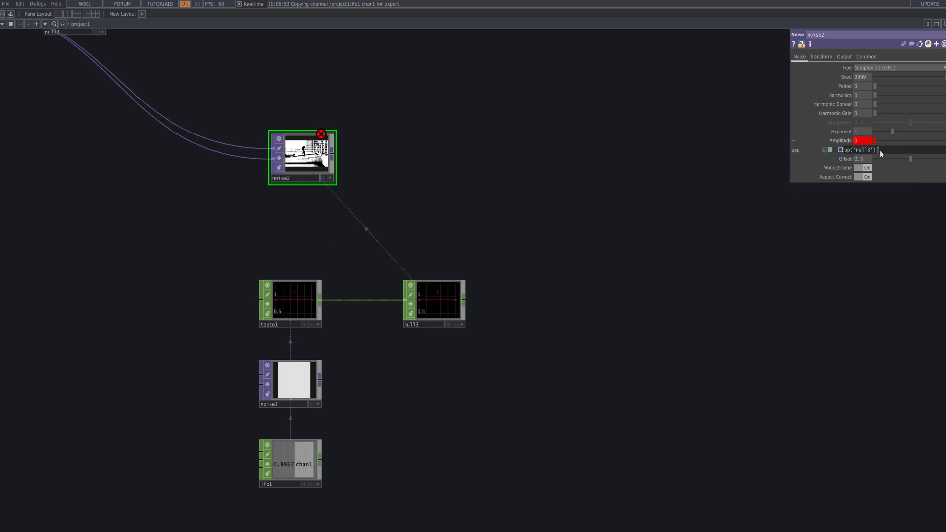
text(['c)
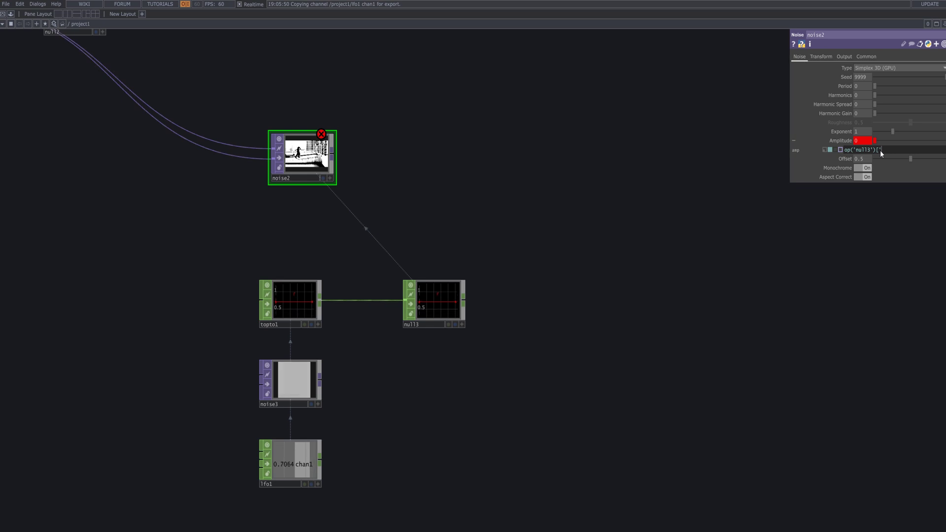
text('])
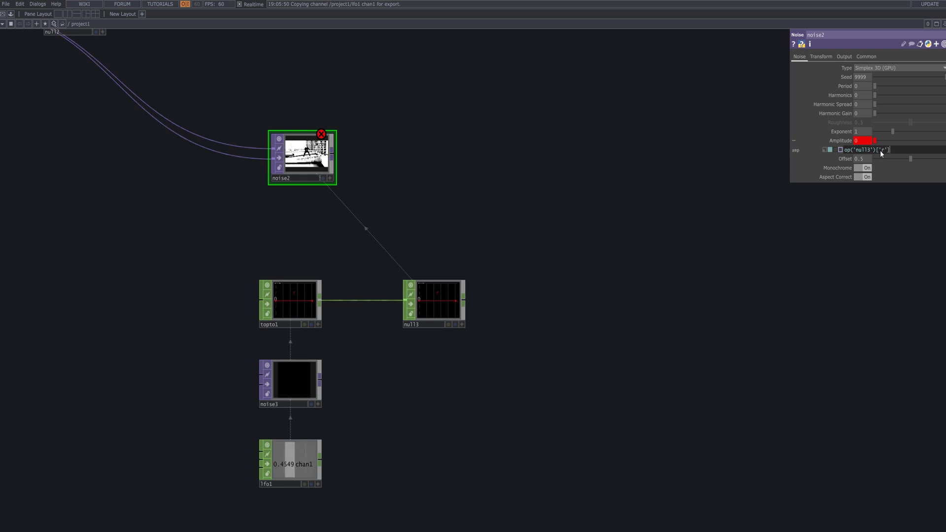
drag(702, 314, 700, 311)
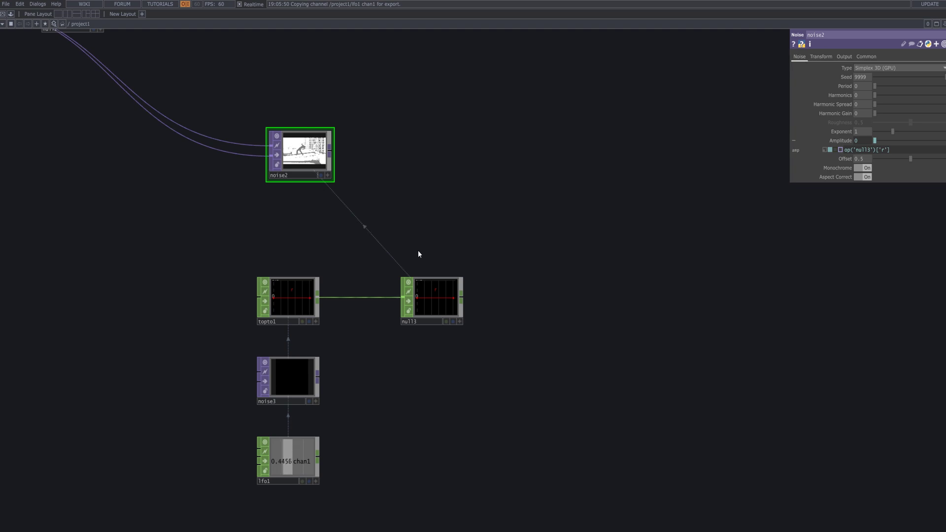
scroll(417, 250, down, 3)
drag(447, 235, 310, 235)
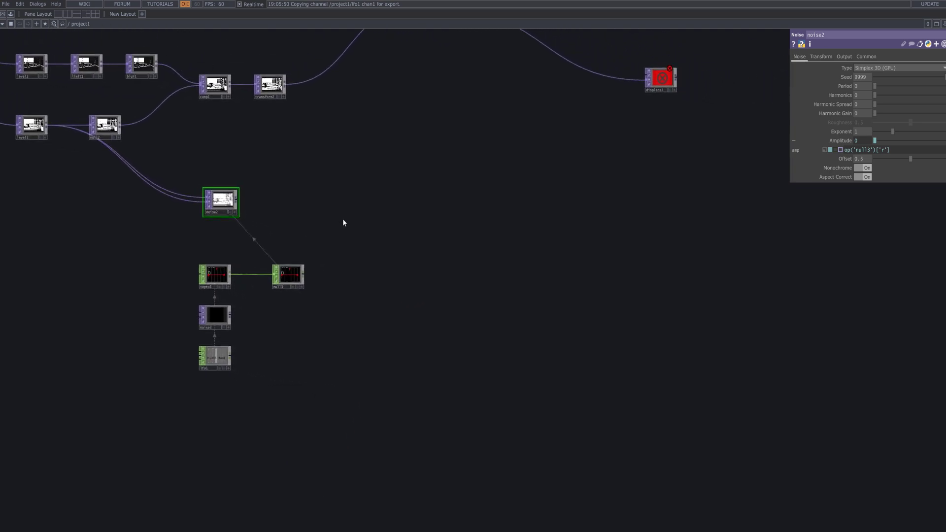
drag(355, 267, 361, 257)
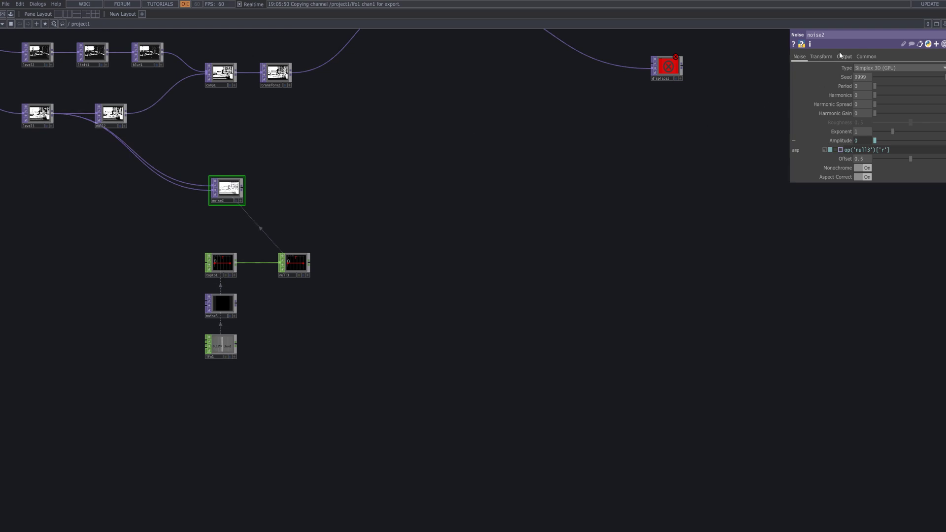
Set noise2's translate y to absTime.seconds and z to absTime.seconds*1.2, then check its drifting preview
click(821, 56)
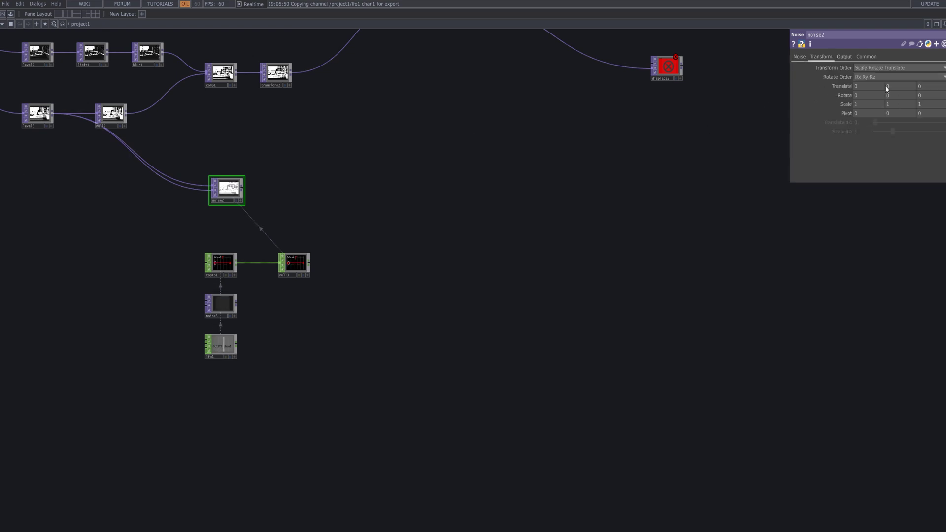
click(845, 86)
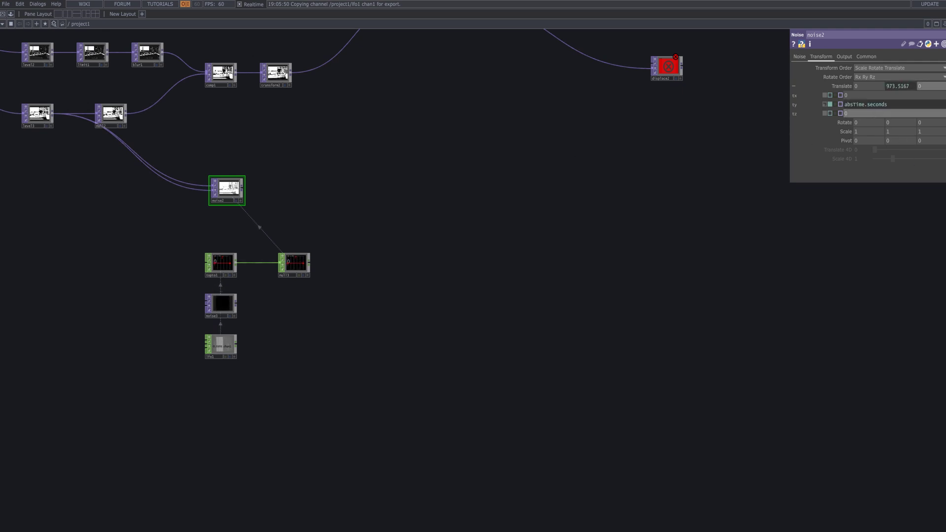
key(Escape)
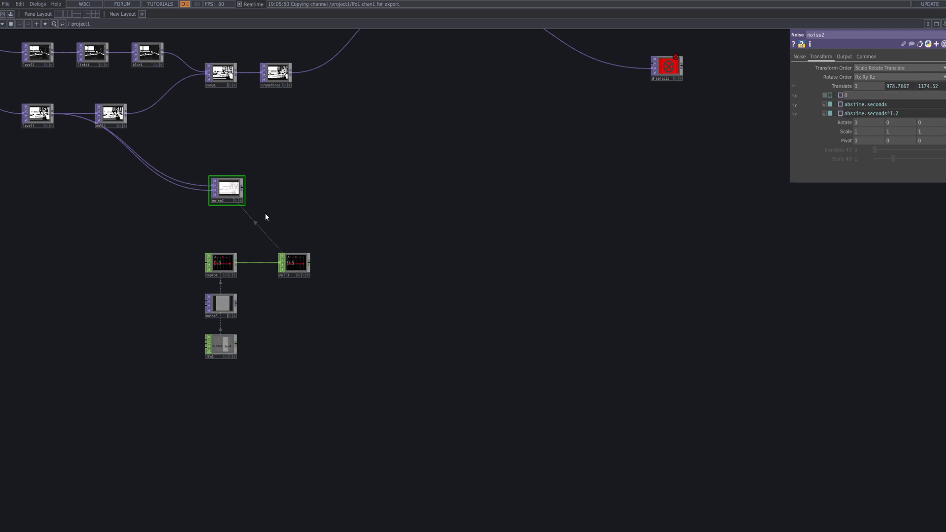
scroll(256, 203, up, 7)
drag(257, 198, 633, 378)
scroll(433, 272, up, 7)
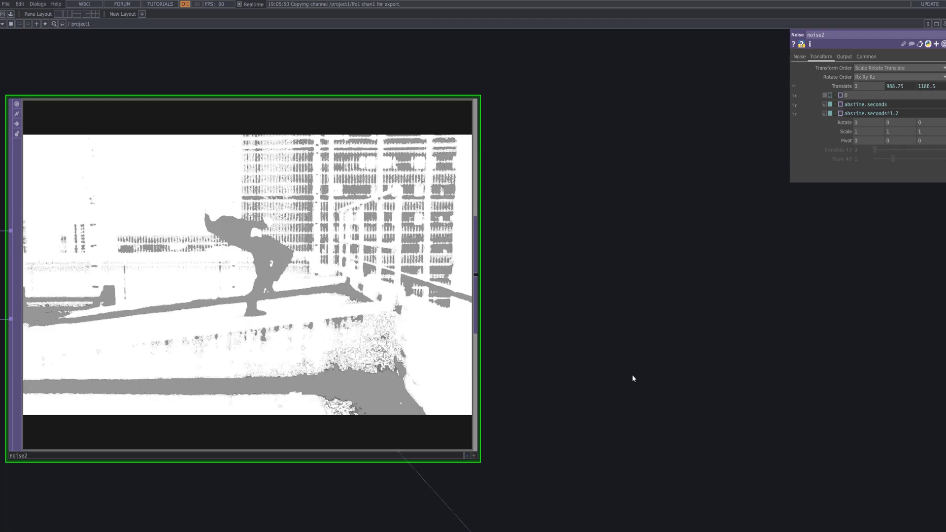
scroll(631, 375, down, 6)
drag(629, 374, 364, 242)
scroll(365, 241, down, 3)
drag(421, 255, 362, 216)
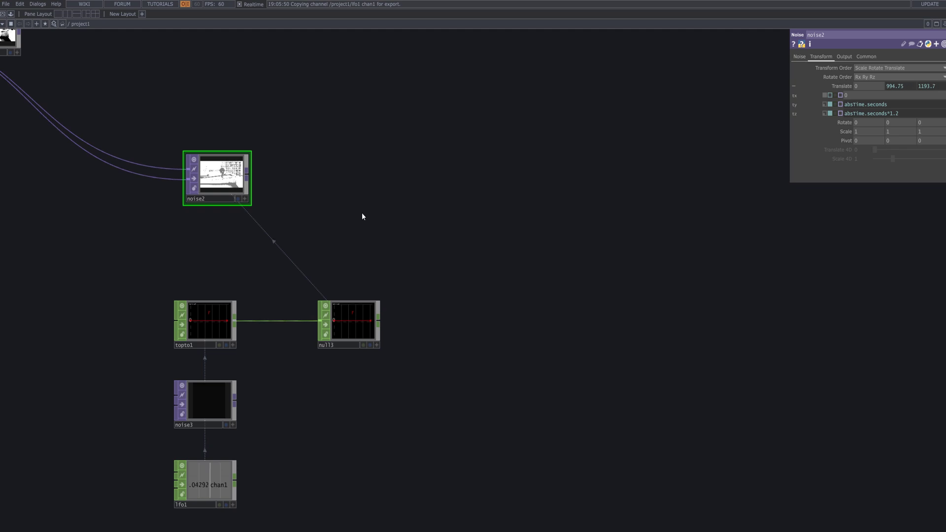
drag(359, 218, 346, 235)
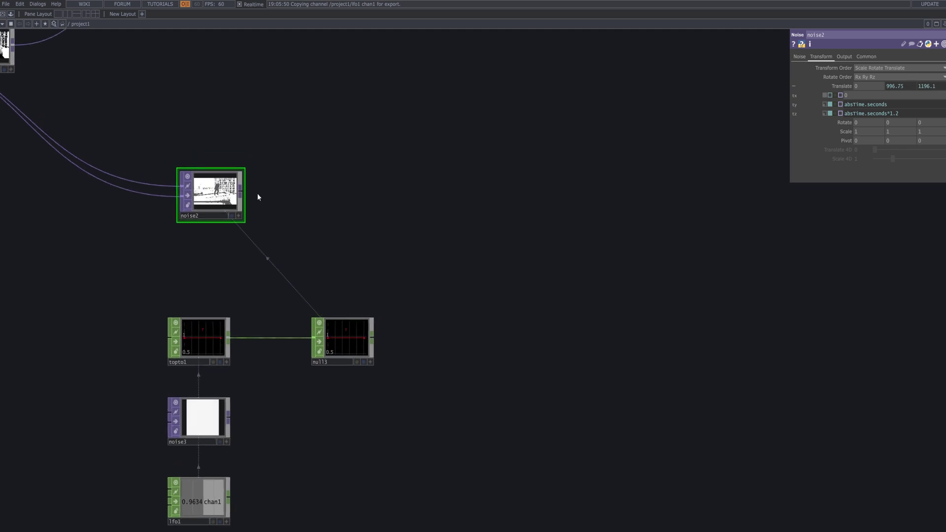
Add a Displace TOP named displace3 to the right of noise2
key(Tab)
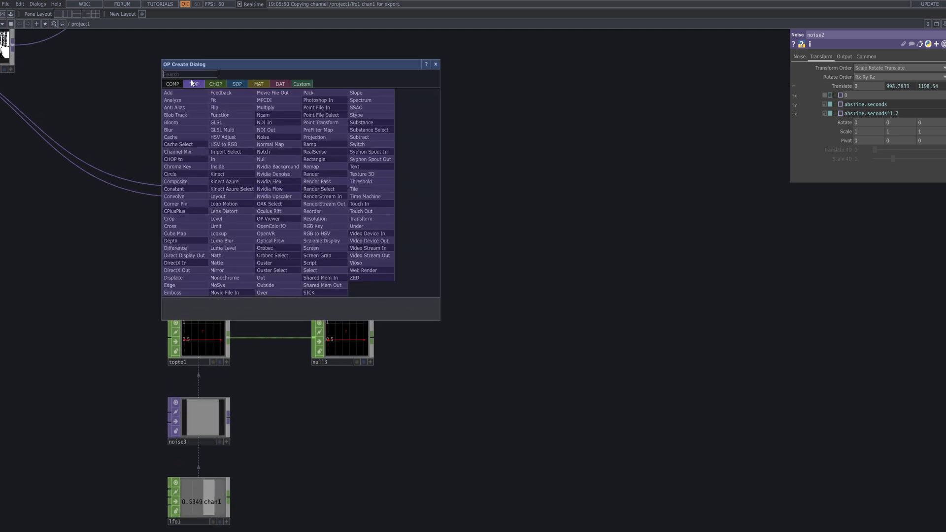
text(dis)
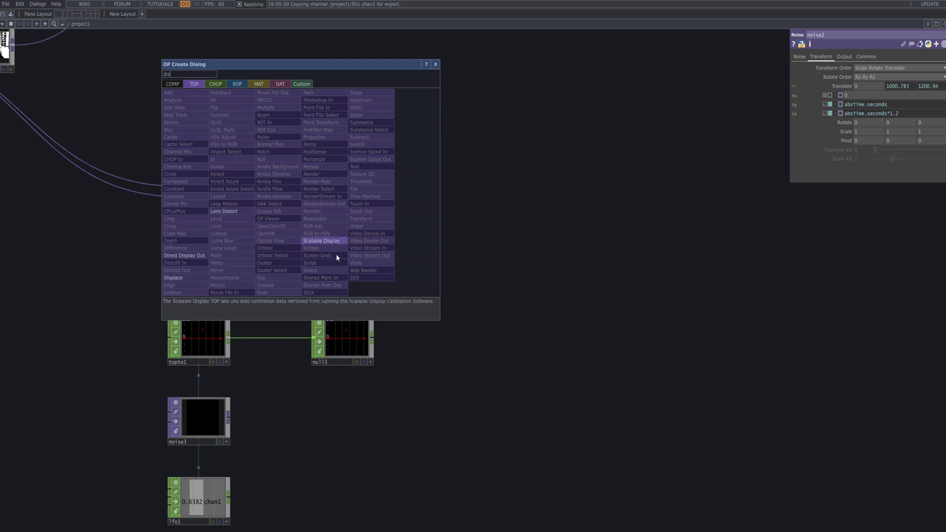
click(196, 275)
click(338, 196)
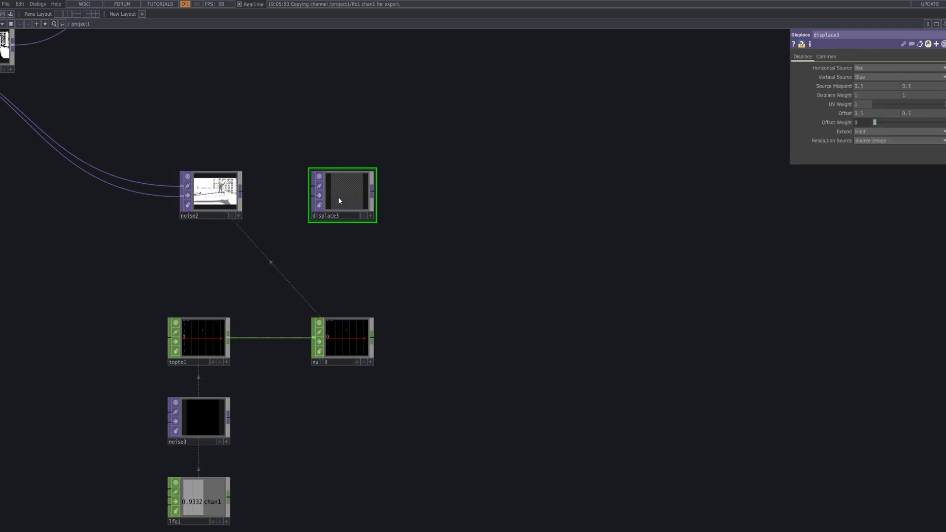
click(240, 193)
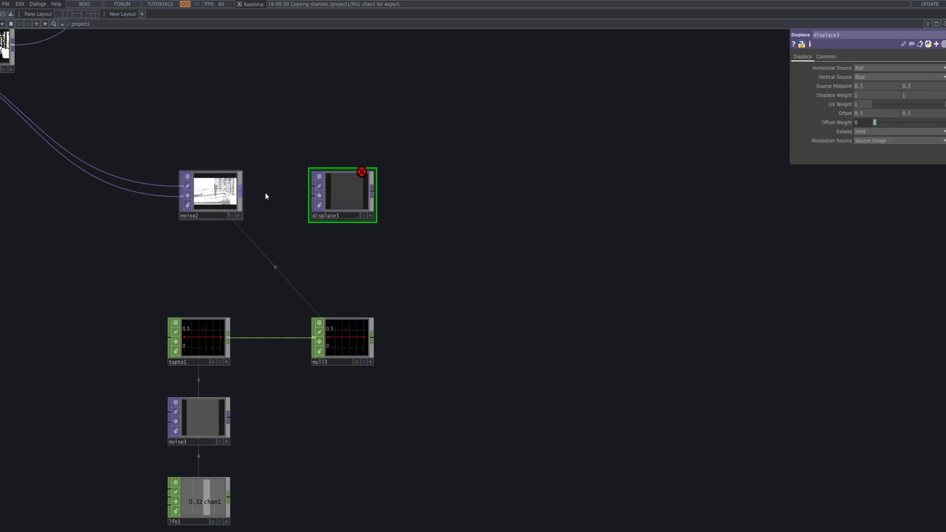
Wire noise2 into both of displace3's inputs and preview the result
drag(240, 192, 313, 186)
drag(241, 195, 312, 198)
scroll(372, 199, up, 8)
drag(461, 196, 508, 211)
scroll(508, 211, up, 4)
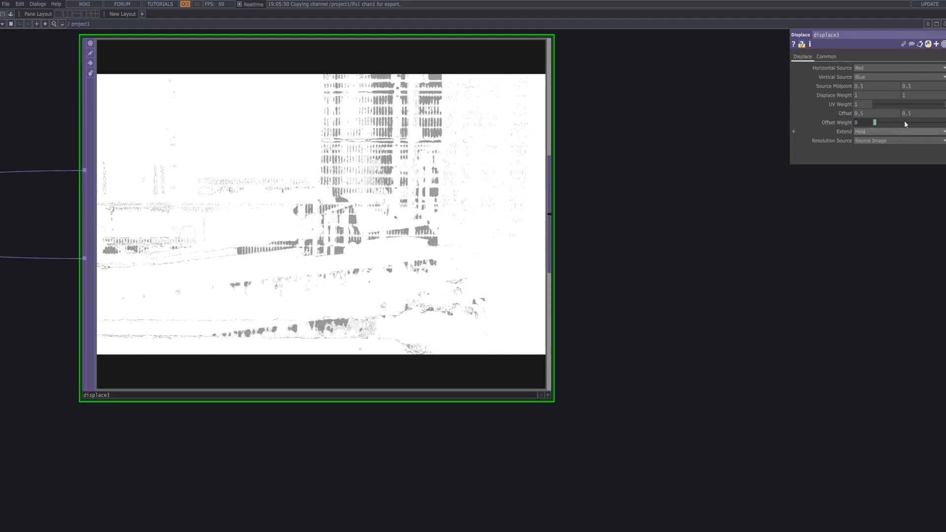
scroll(649, 221, down, 6)
scroll(672, 229, down, 3)
drag(508, 252, 281, 266)
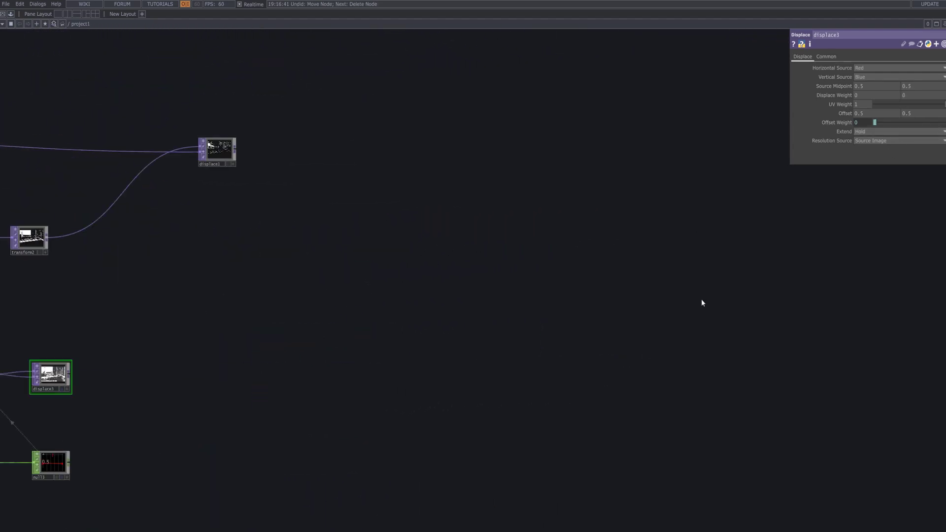
Undo the deletion to restore displace2 and bring its preview into view
key(ctrl+z)
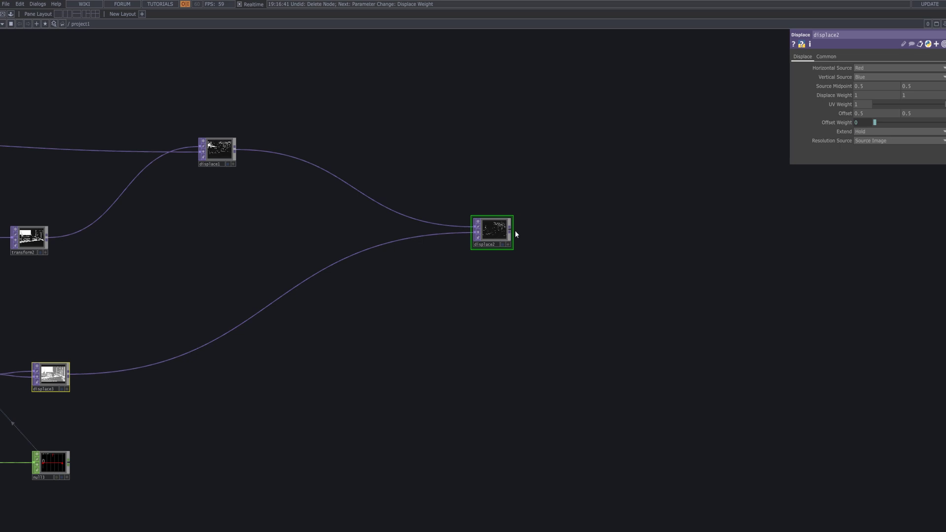
scroll(515, 233, up, 8)
drag(548, 260, 726, 287)
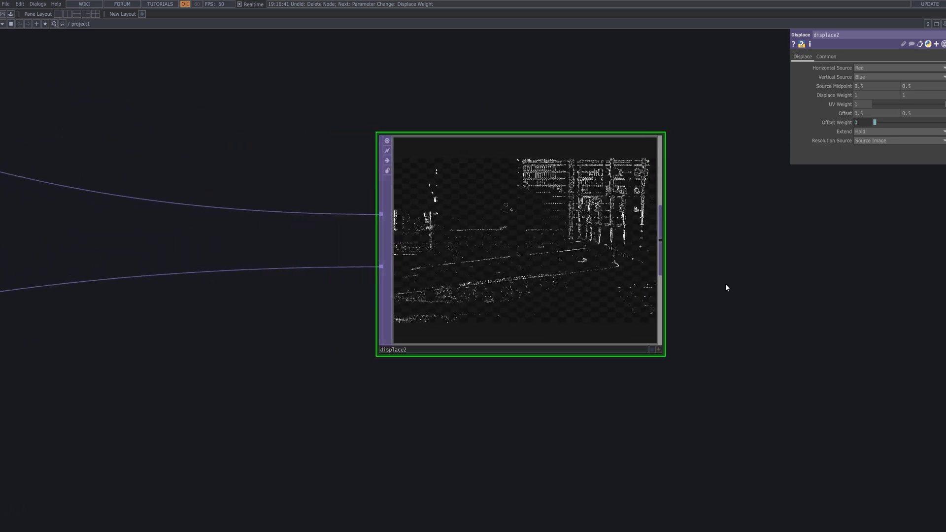
scroll(611, 292, down, 2)
scroll(611, 292, down, 3)
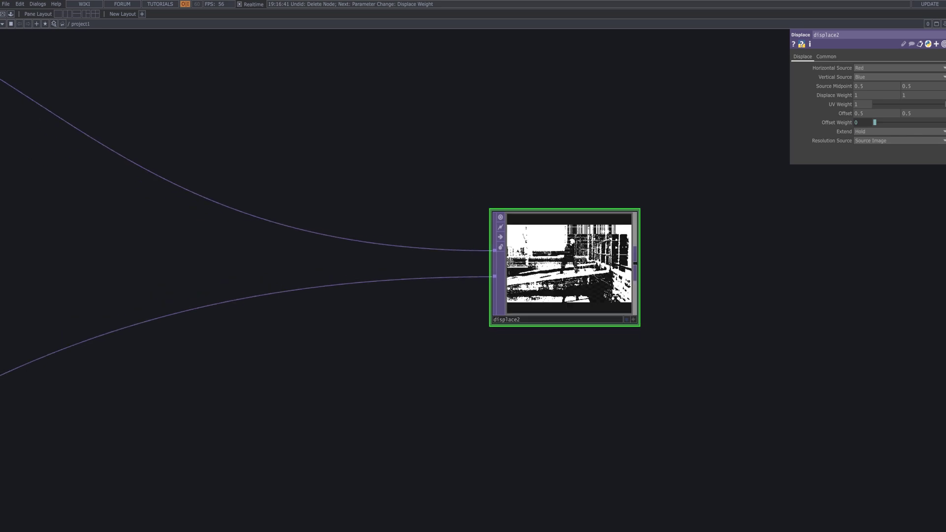
scroll(627, 300, up, 3)
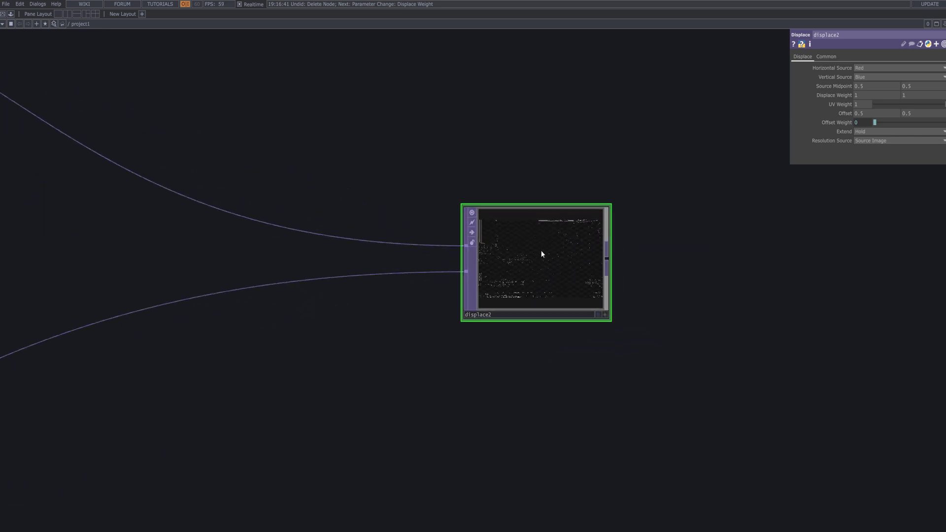
Add an Emboss TOP, emboss1, fed by displace2's output
right_click(609, 259)
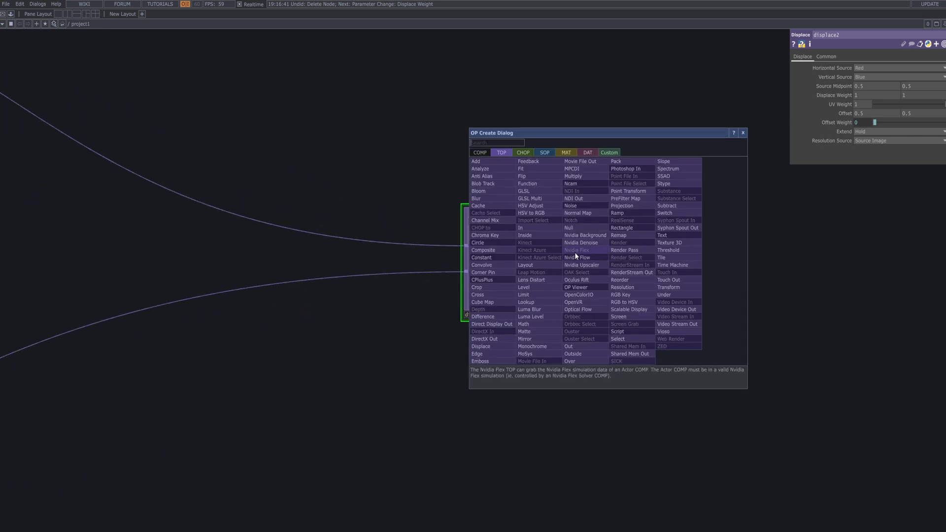
text(em)
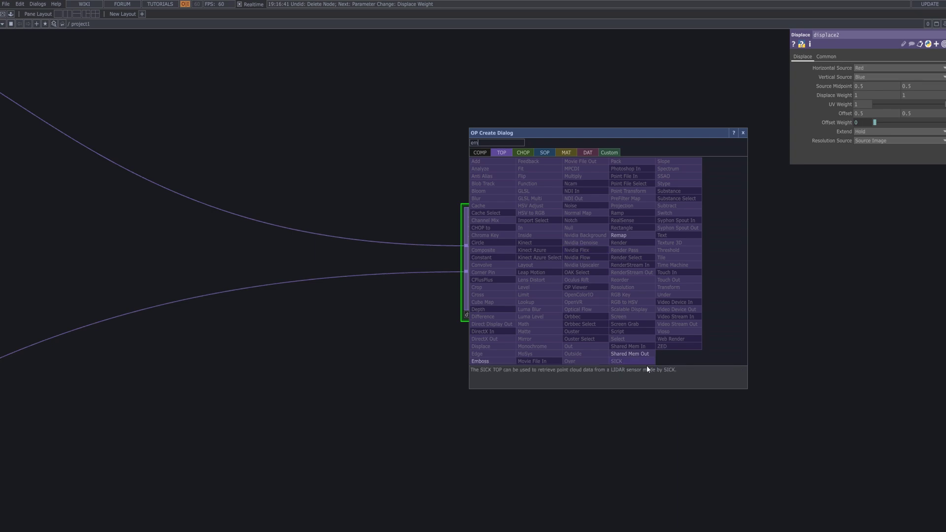
click(501, 362)
click(742, 269)
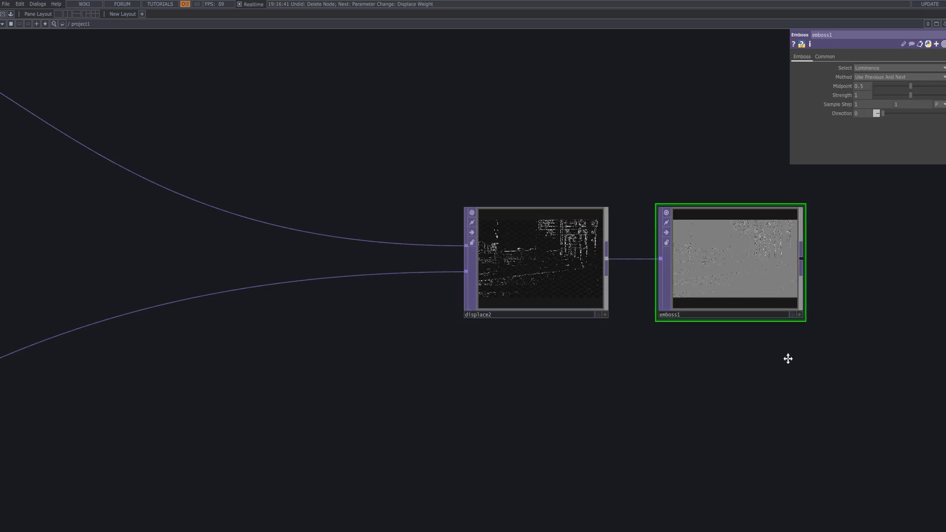
drag(788, 359, 619, 360)
scroll(614, 297, up, 6)
scroll(716, 248, down, 3)
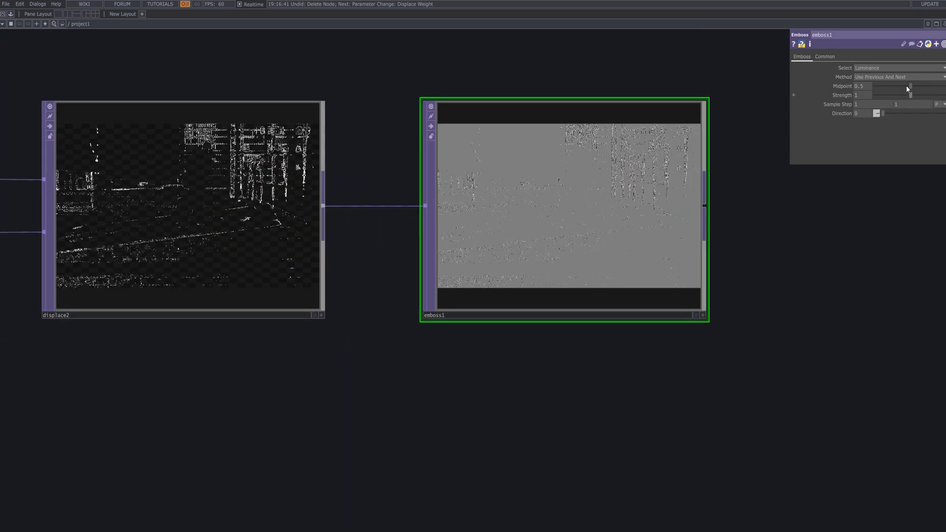
Set emboss1's Midpoint to 1 and Strength to 150 for thin black line art
drag(906, 85, 814, 90)
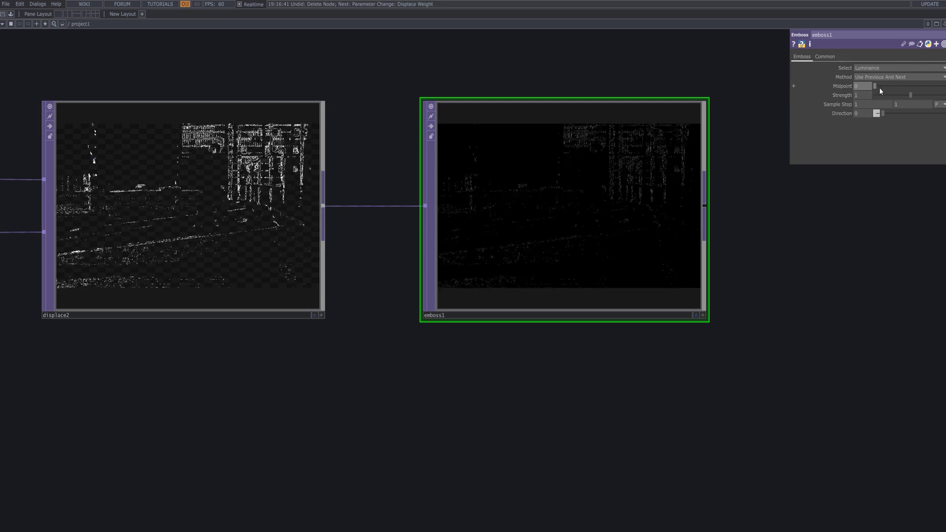
drag(879, 87, 943, 87)
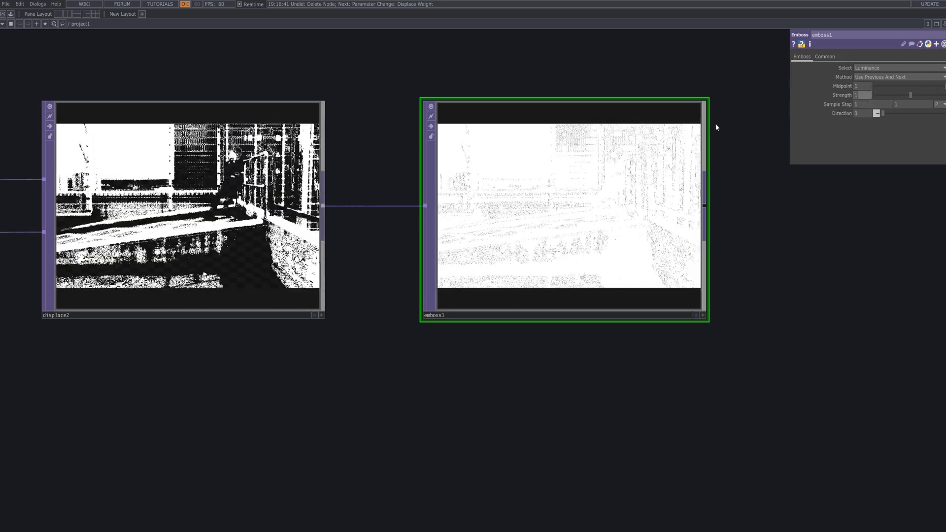
text(50)
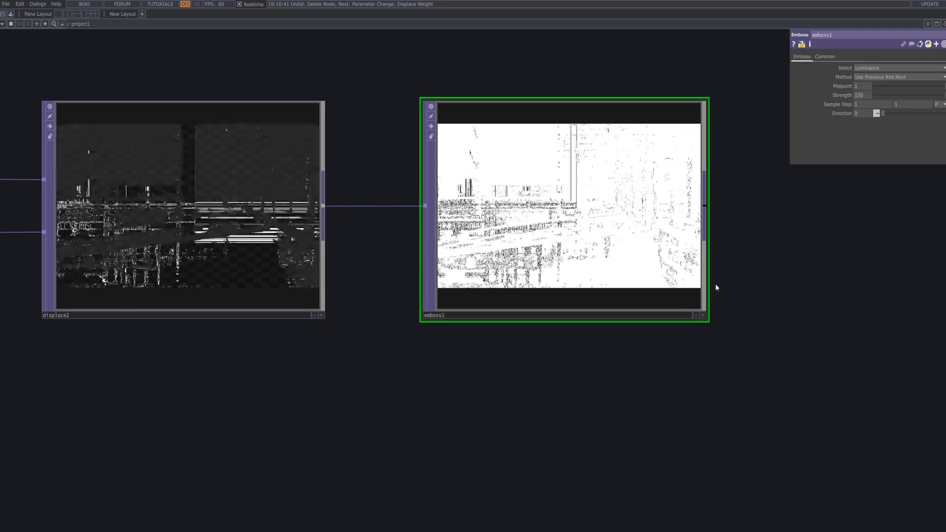
scroll(596, 184, up, 4)
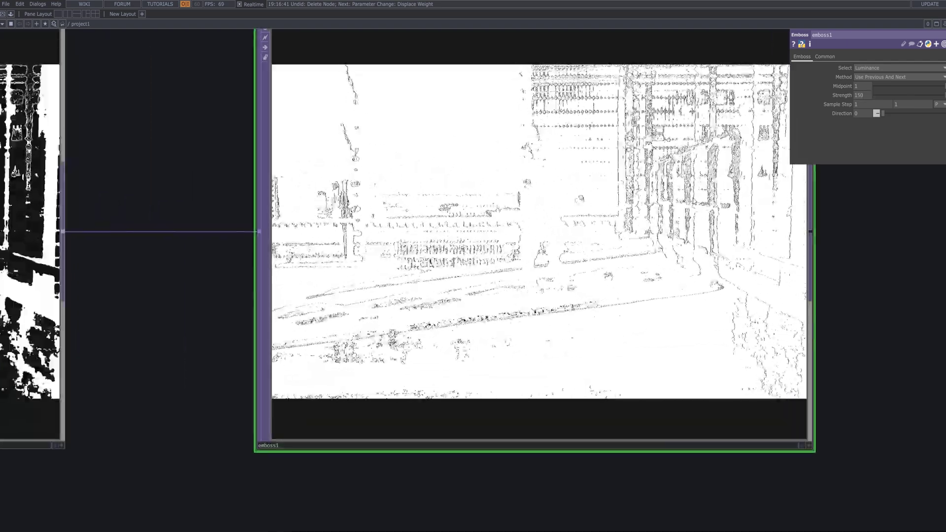
scroll(697, 197, up, 2)
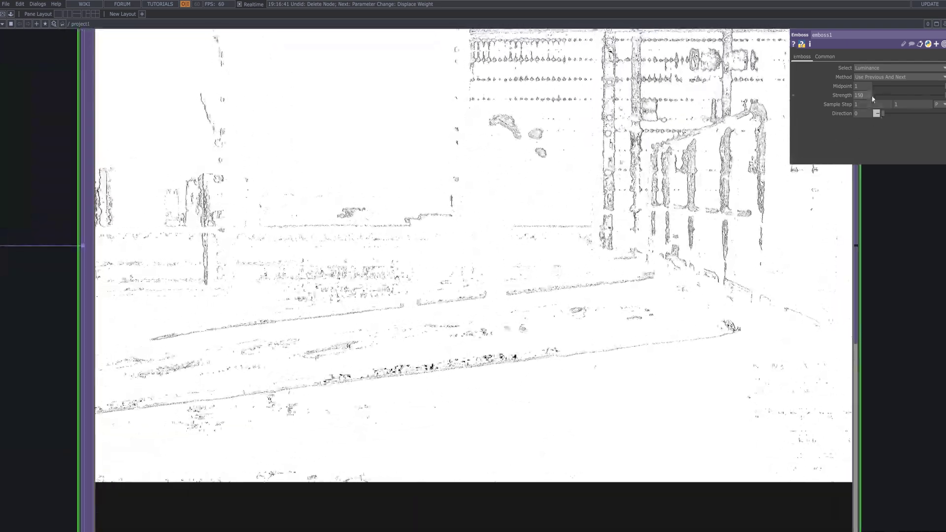
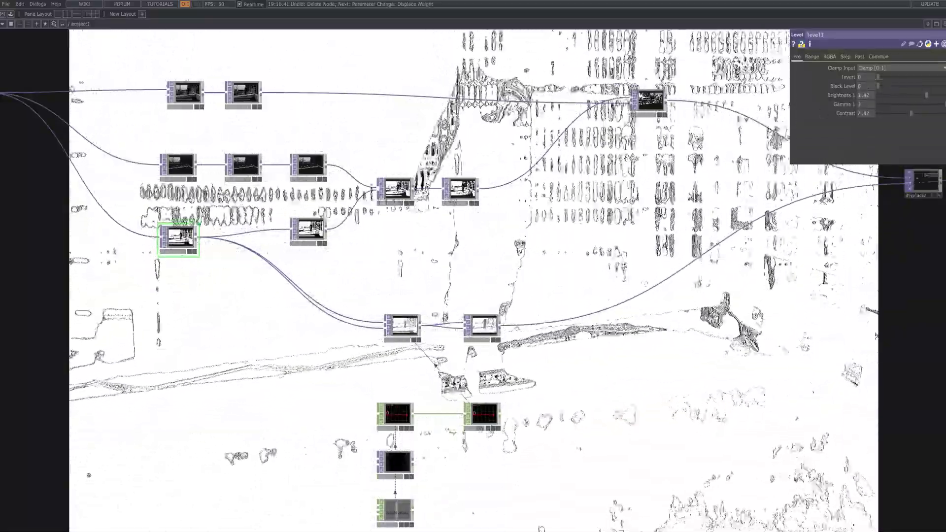
Adjust level3 to Brightness 0.48 and Contrast 5, and reset Black Level to 0
drag(926, 95, 915, 115)
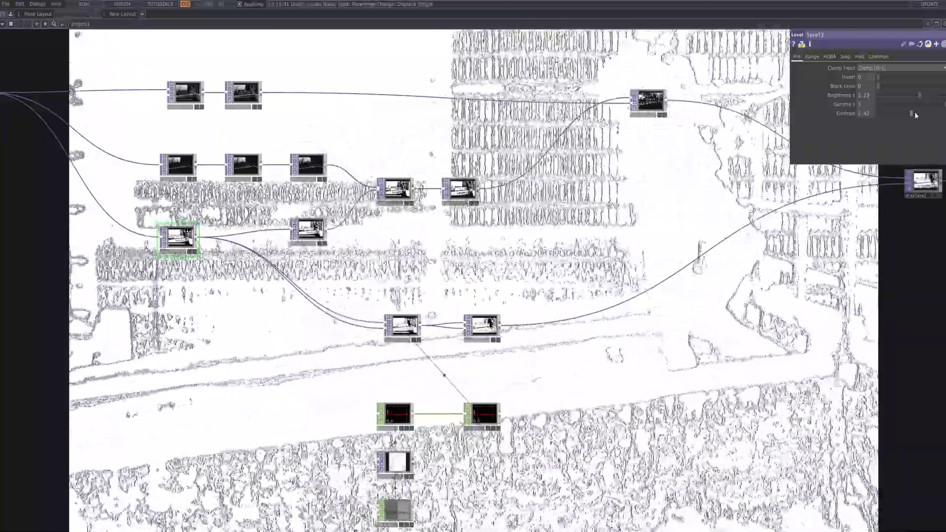
drag(915, 112, 897, 117)
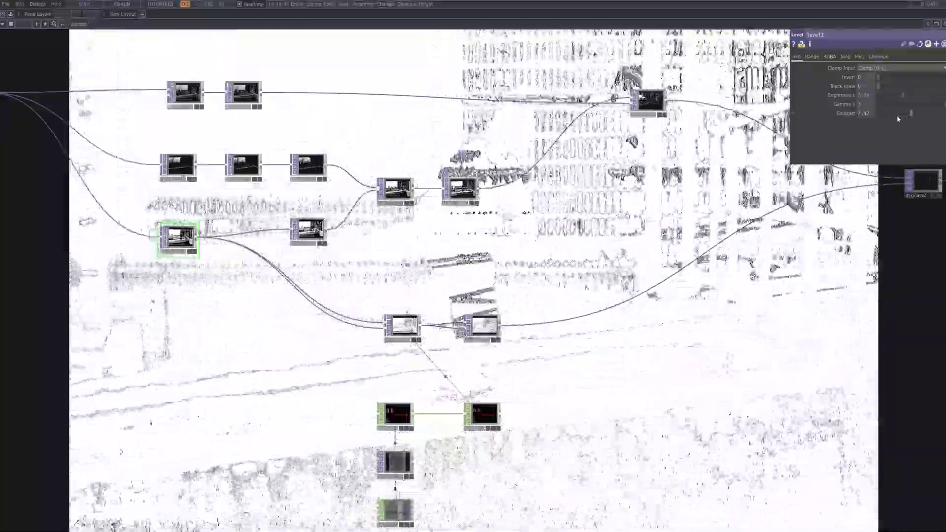
drag(897, 116, 895, 116)
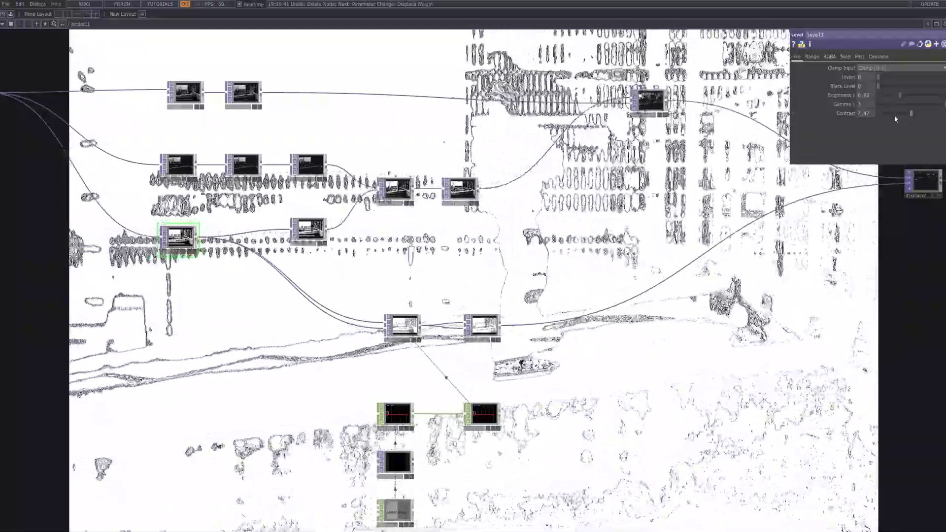
drag(873, 120, 887, 123)
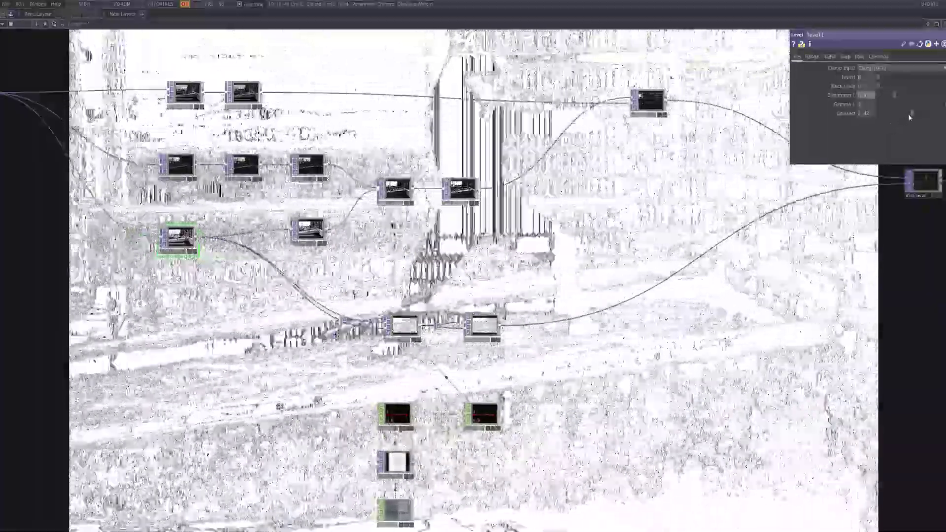
drag(910, 114, 898, 116)
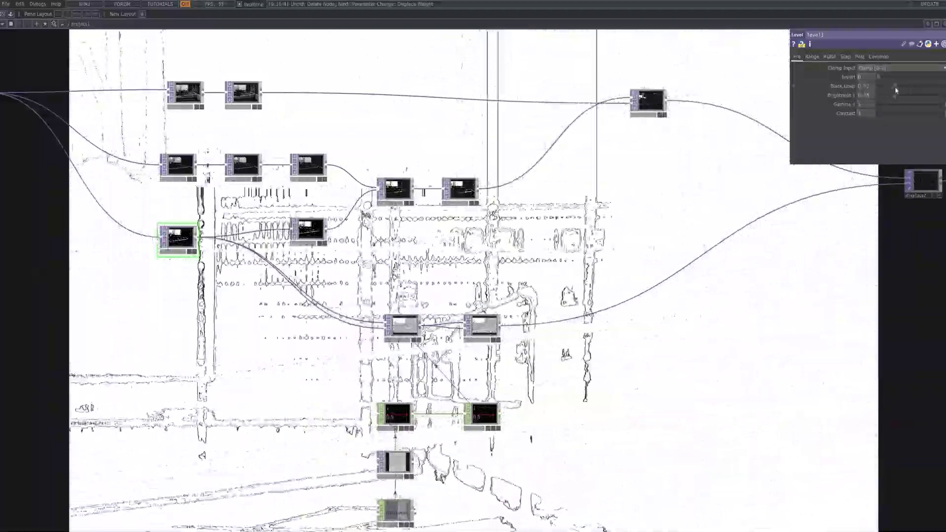
drag(914, 91, 878, 86)
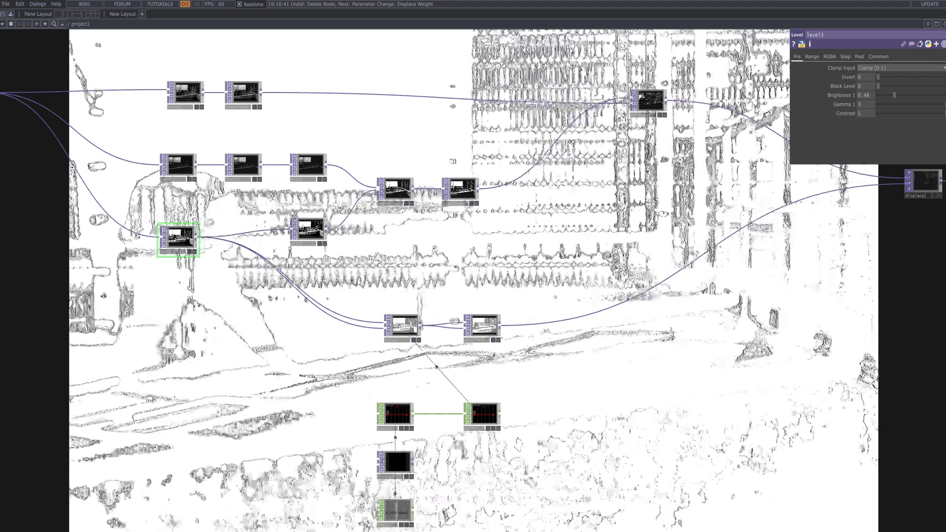
Select the null, bring emboss1 into view, and open the operator list from its output
click(311, 229)
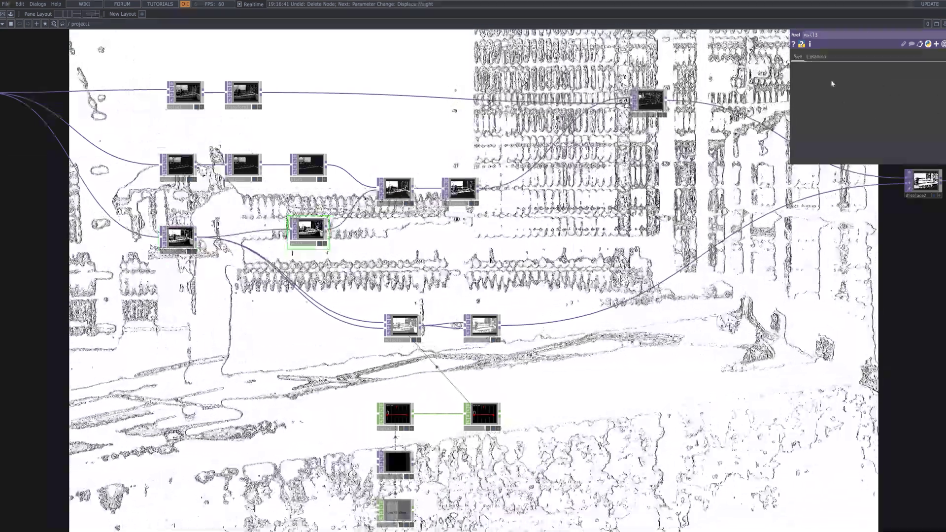
drag(745, 214, 627, 212)
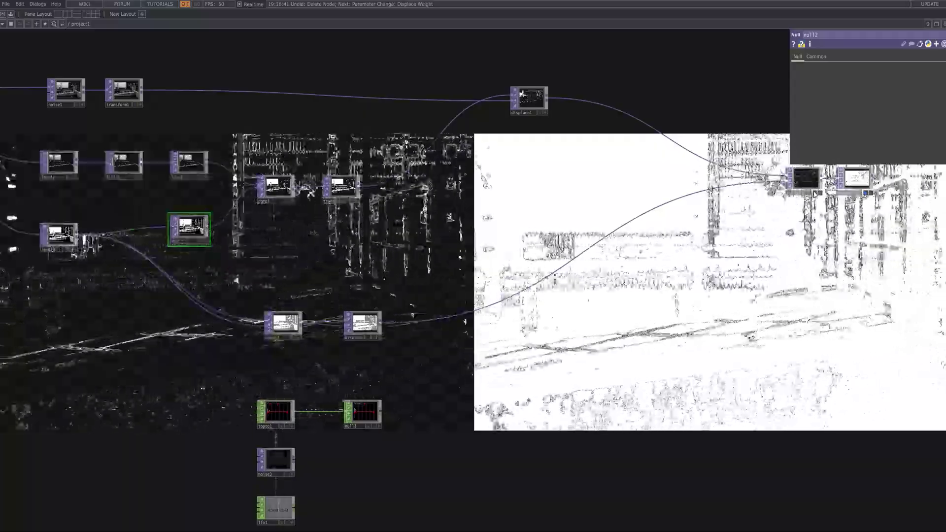
click(816, 194)
drag(875, 208, 454, 349)
scroll(470, 253, up, 6)
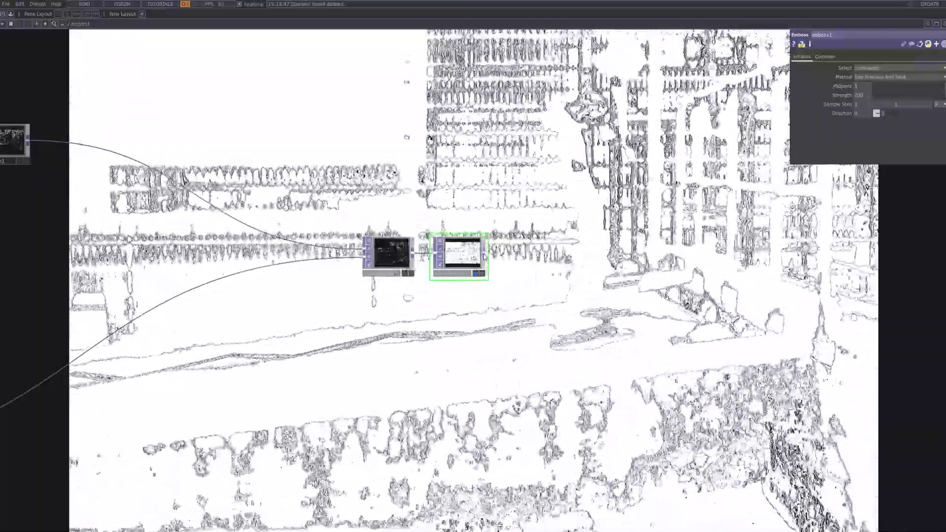
click(484, 255)
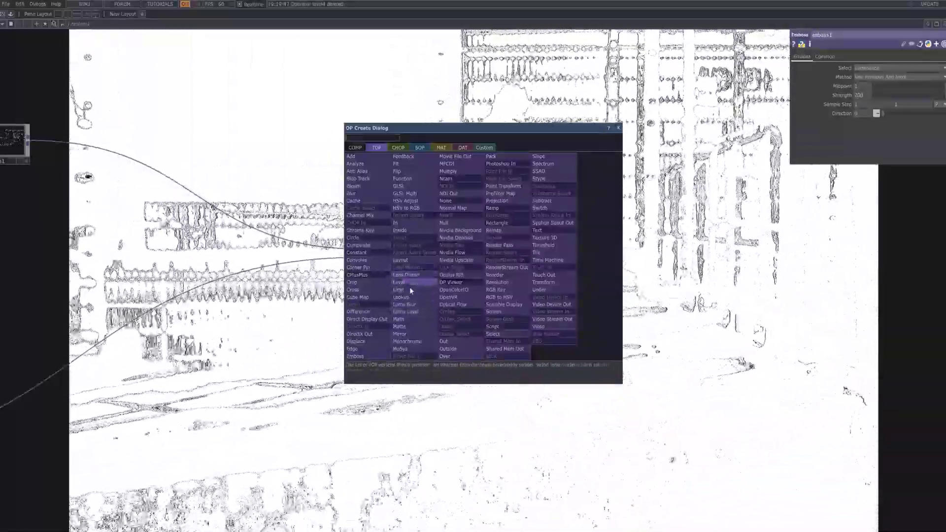
Add an Edge TOP, edge1, after emboss1 and line it up with its input
click(370, 350)
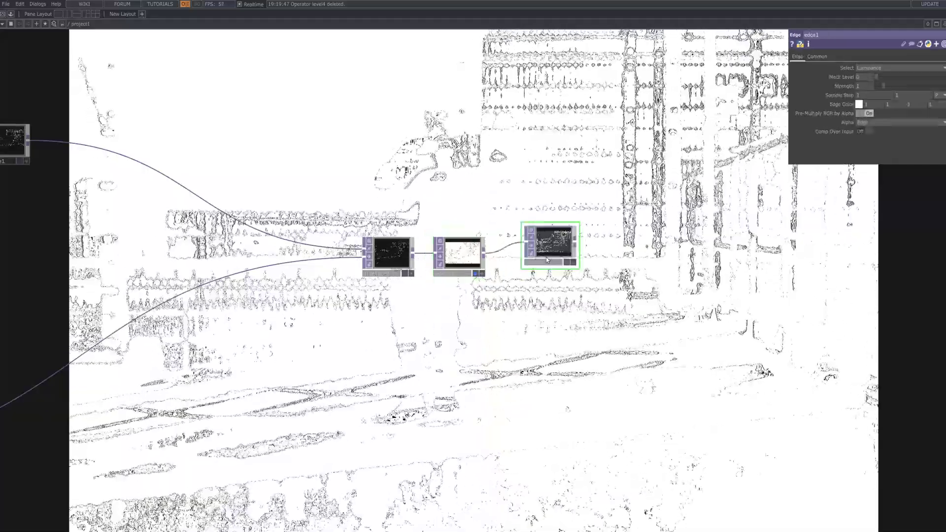
click(547, 259)
scroll(561, 246, up, 3)
scroll(566, 260, up, 5)
drag(564, 261, 488, 173)
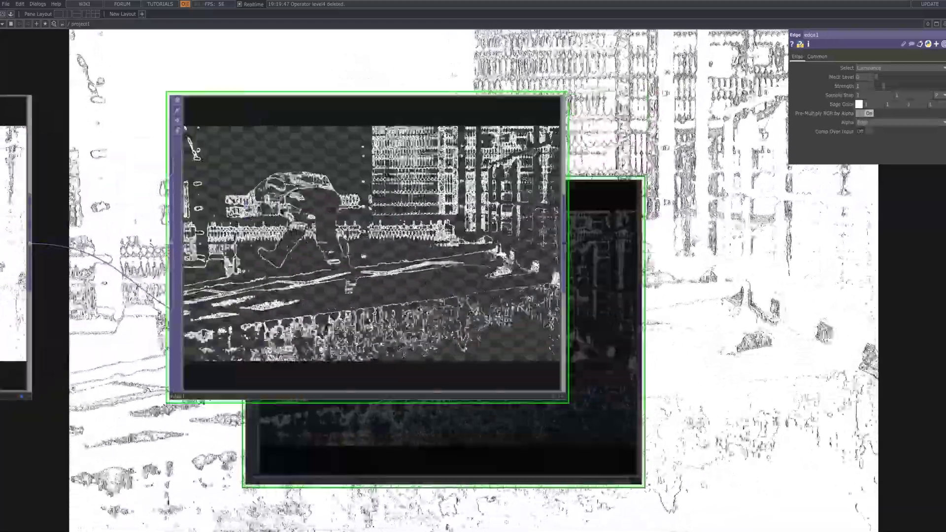
scroll(626, 251, down, 4)
scroll(624, 250, down, 2)
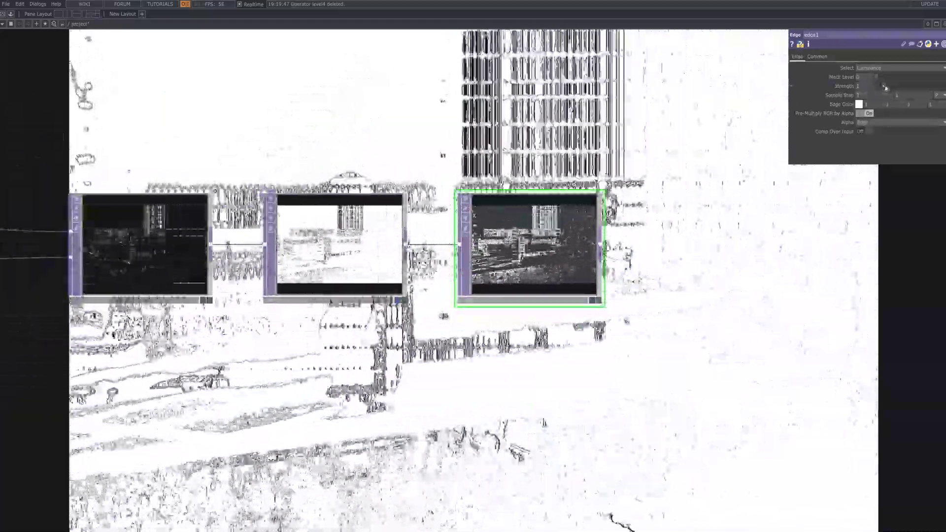
Set edge1's Strength to 10 and Black Level to about 0.068, and move it right
drag(883, 86, 943, 86)
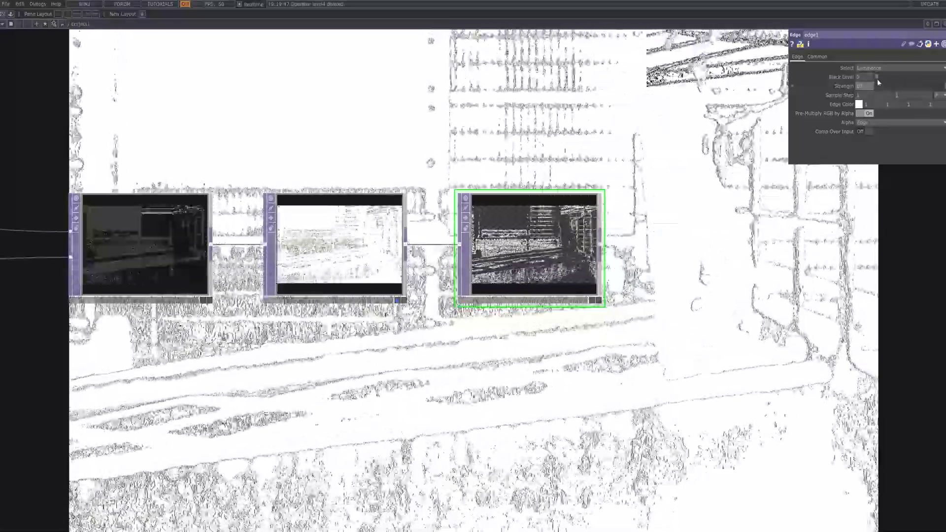
drag(877, 78, 881, 78)
scroll(458, 232, up, 6)
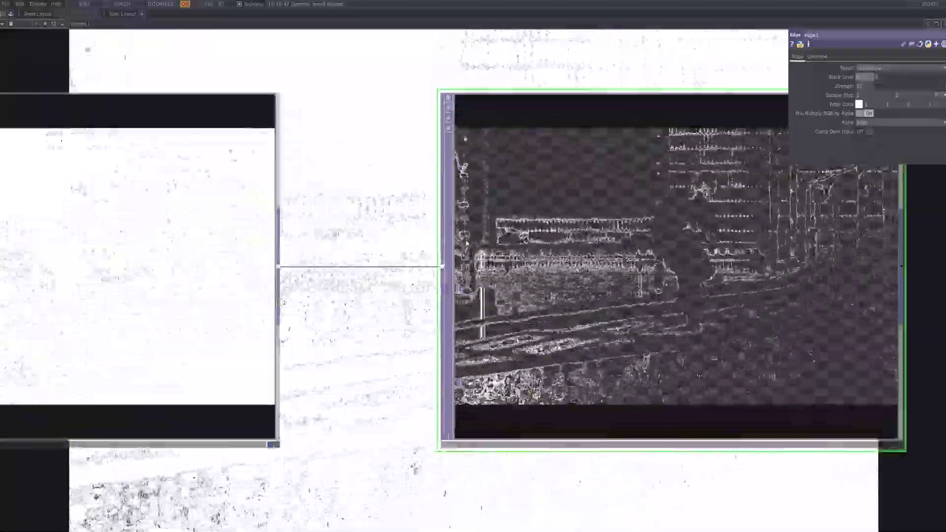
scroll(474, 296, down, 8)
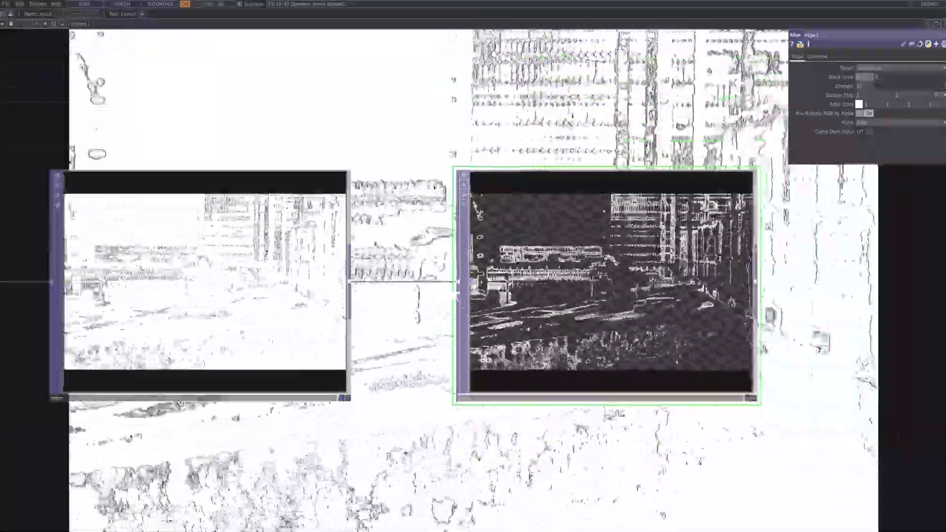
drag(560, 301, 659, 302)
drag(443, 503, 403, 416)
Add an Over TOP to the right of edge1
key(Tab)
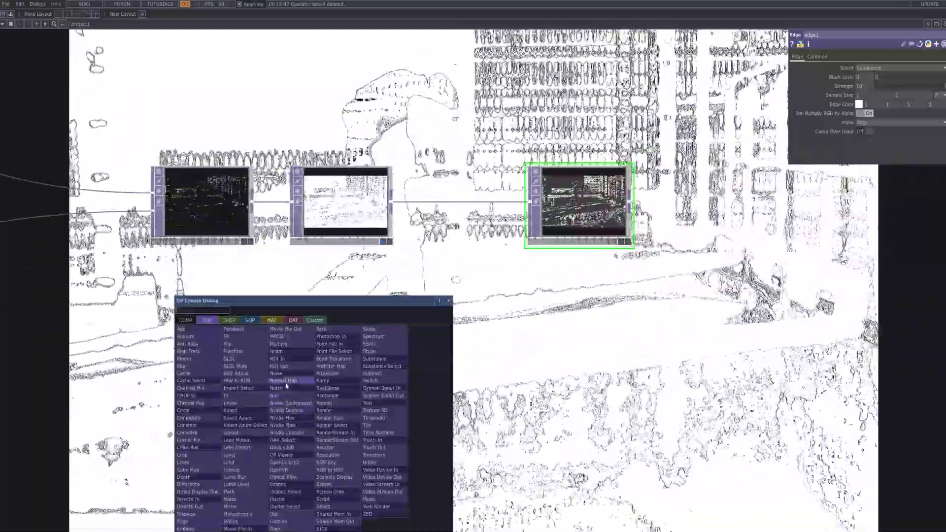
click(241, 328)
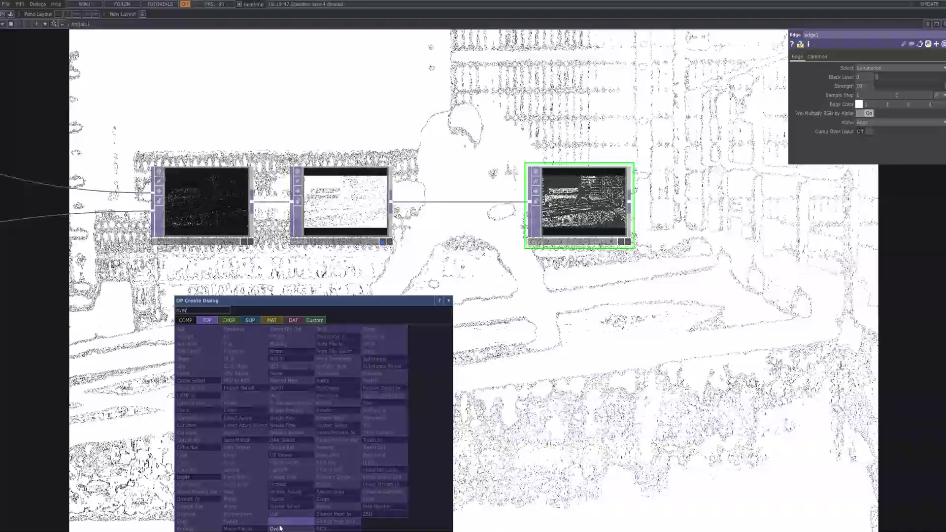
click(279, 528)
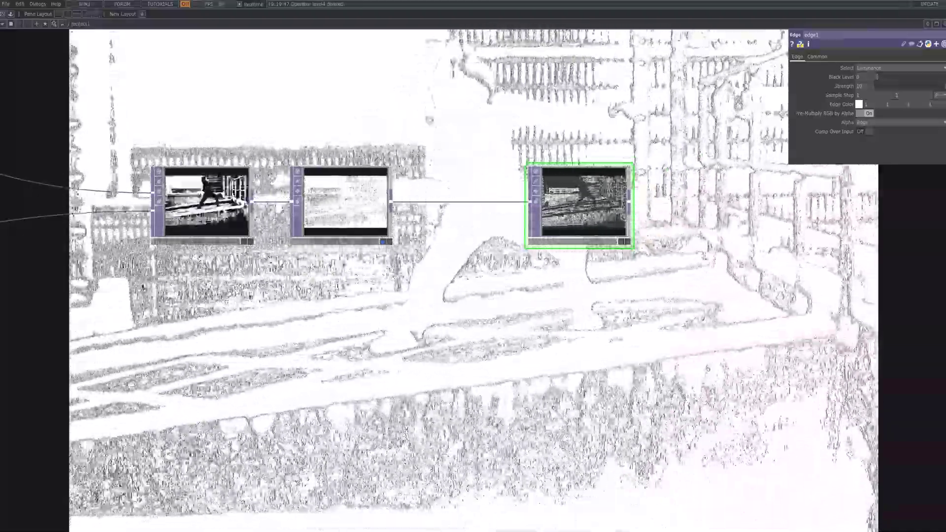
click(738, 233)
drag(739, 233, 778, 232)
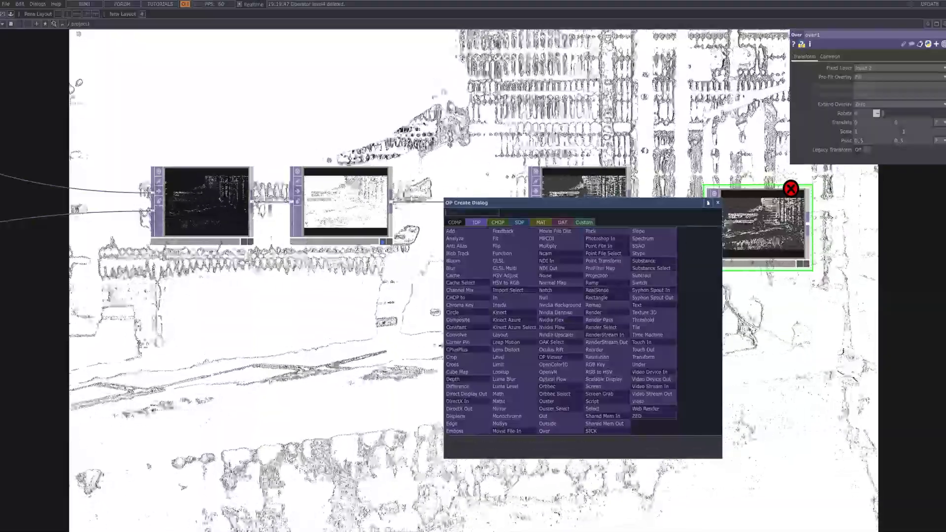
Add a Movie File In TOP playing xta1 tu.mp4 into Over's second input and display the composite
click(718, 203)
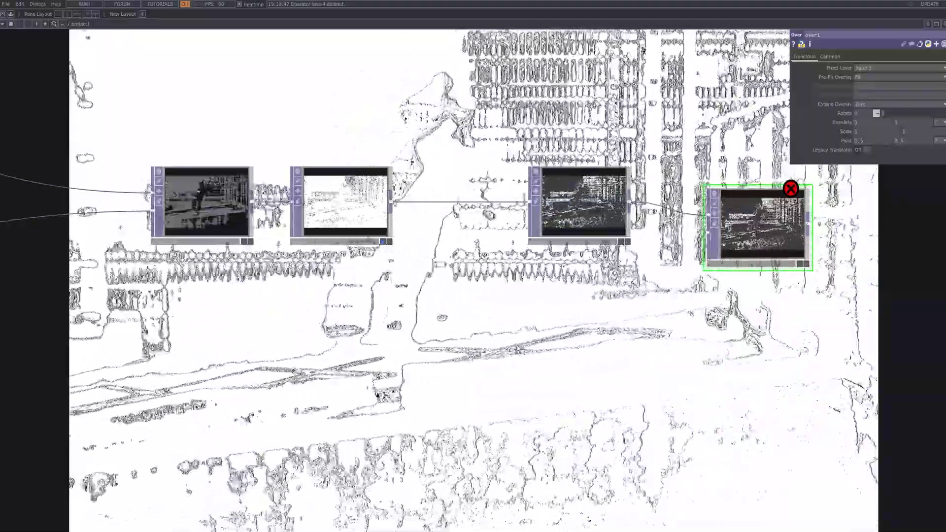
key(Tab)
click(438, 450)
click(480, 427)
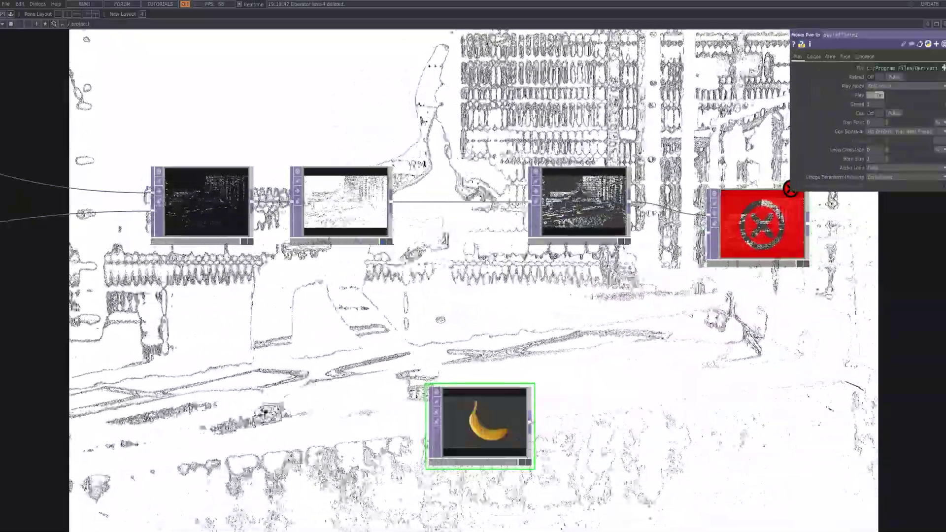
drag(531, 422, 696, 251)
click(710, 245)
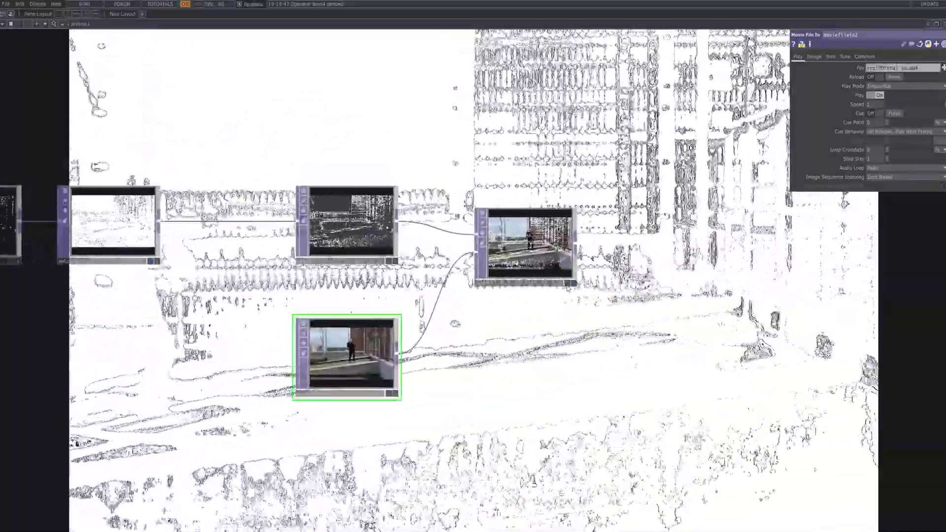
click(570, 282)
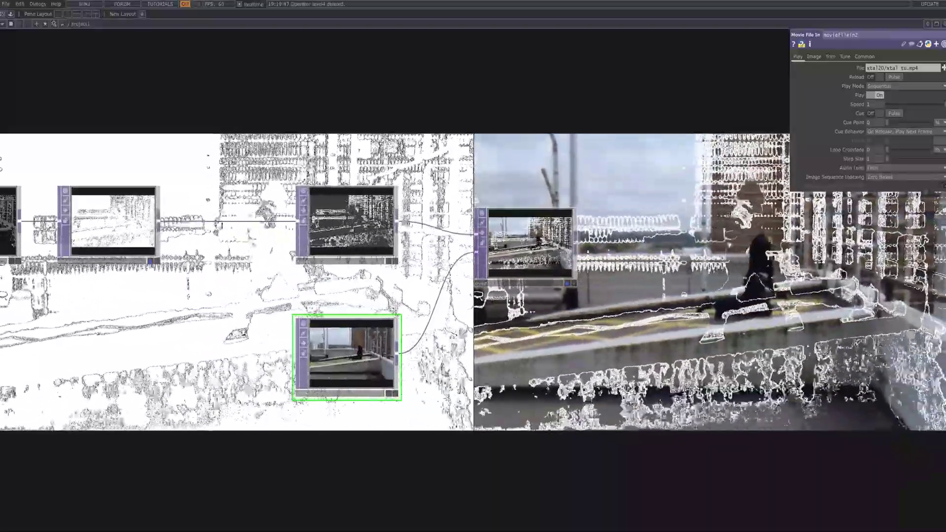
Insert a Monochrome TOP, mono2, on the wire between the movie clip and the Over node
drag(383, 360, 164, 359)
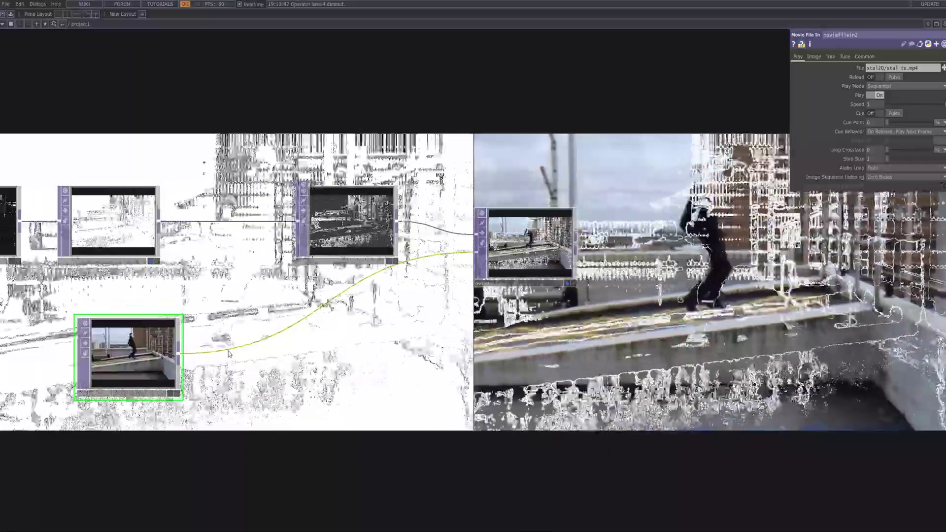
right_click(232, 350)
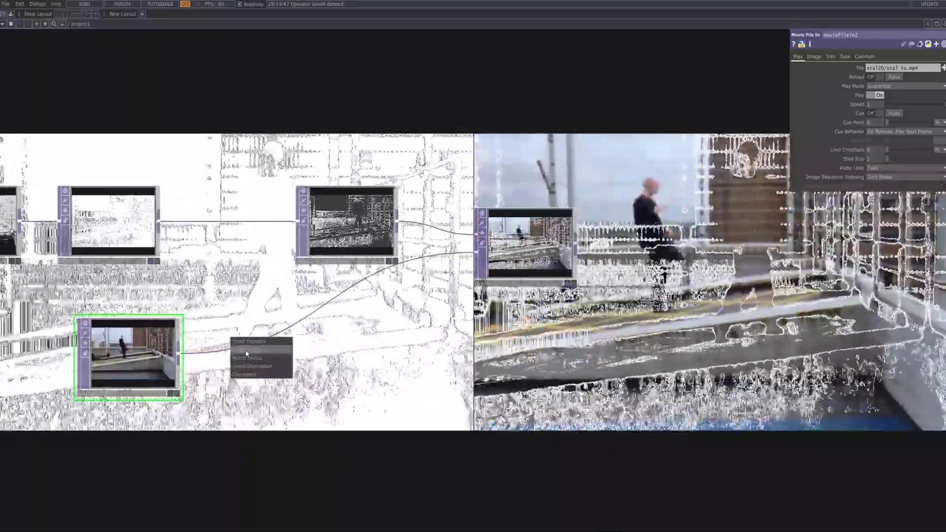
click(241, 349)
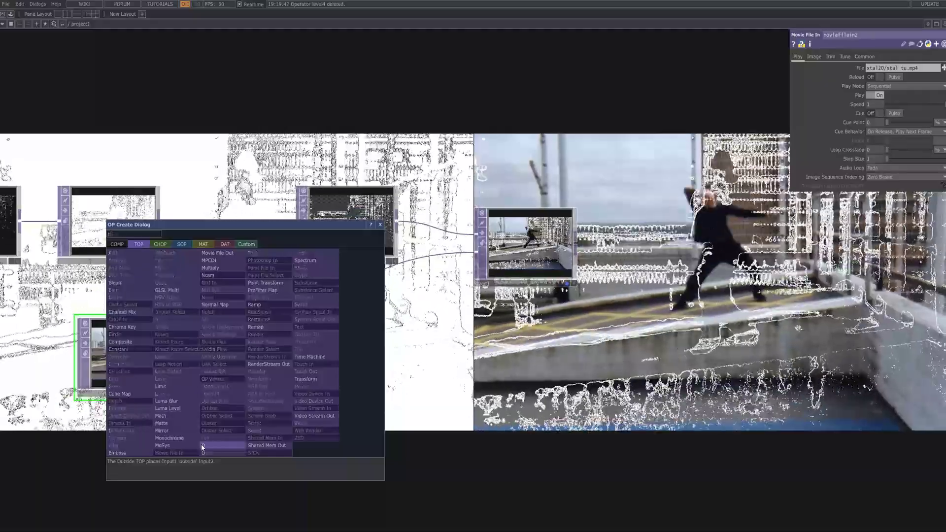
text(mo)
click(169, 438)
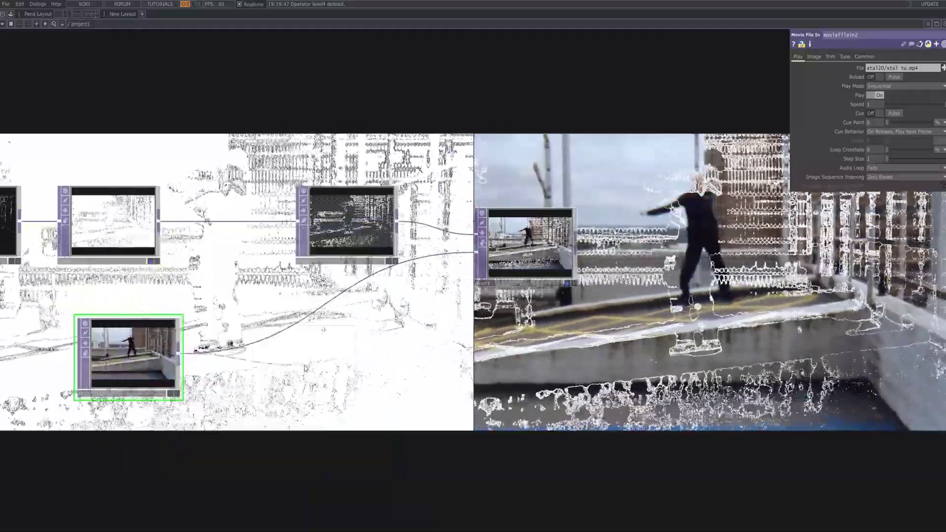
click(256, 318)
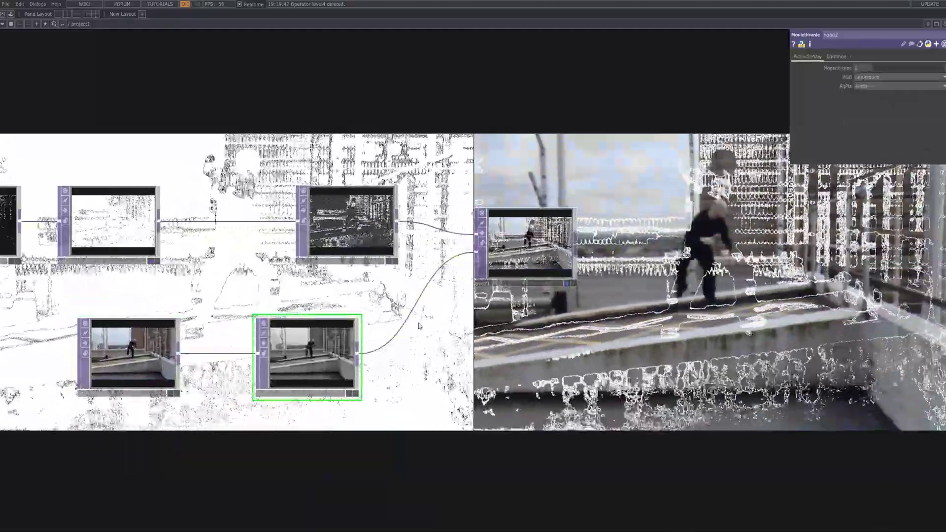
drag(316, 378, 277, 377)
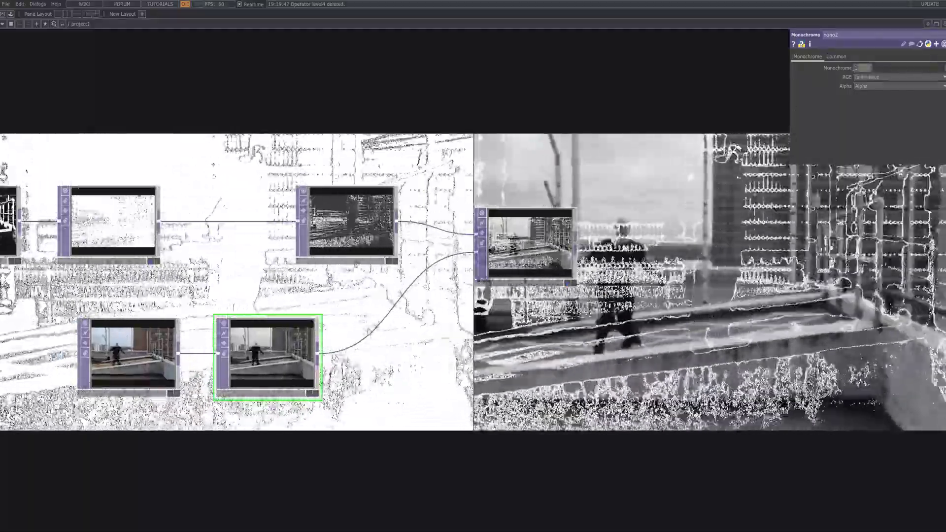
right_click(371, 326)
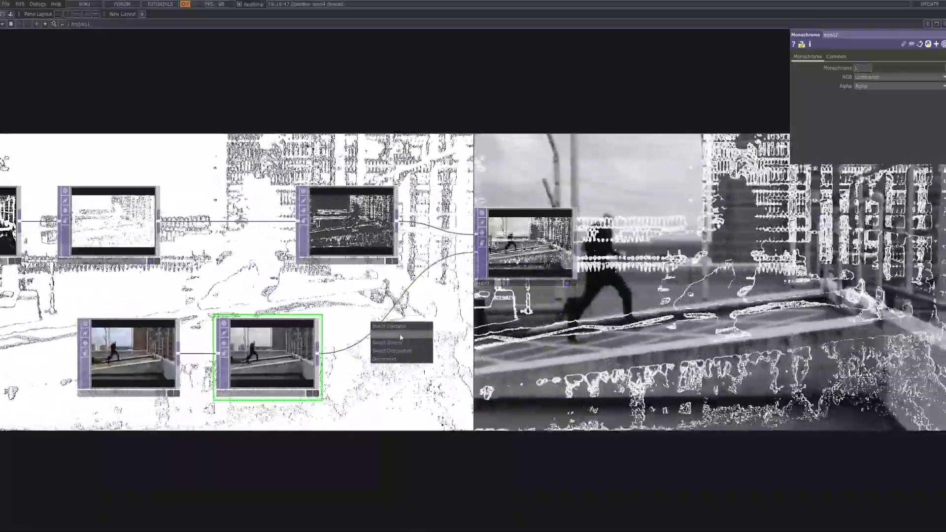
click(400, 333)
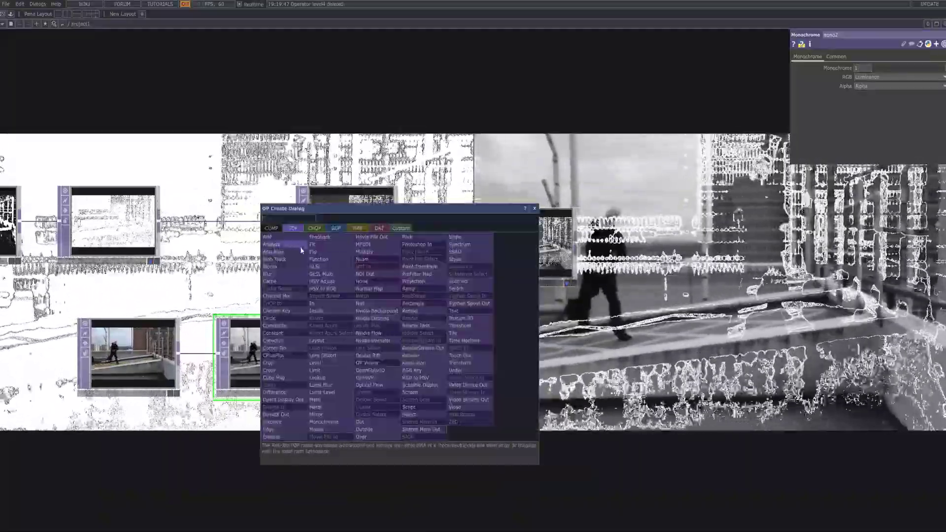
Insert a Level TOP after mono2 with Contrast 1.06 and Brightness about 2.98
text(le)
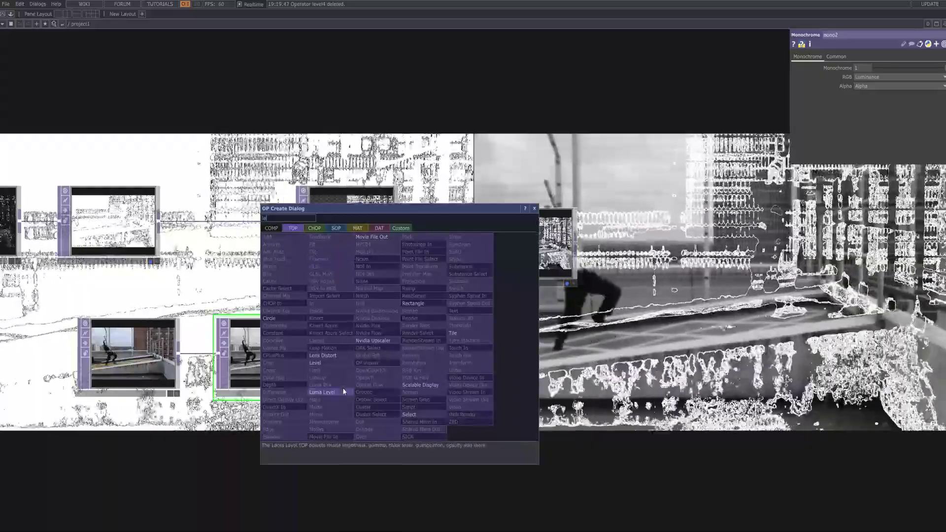
click(340, 360)
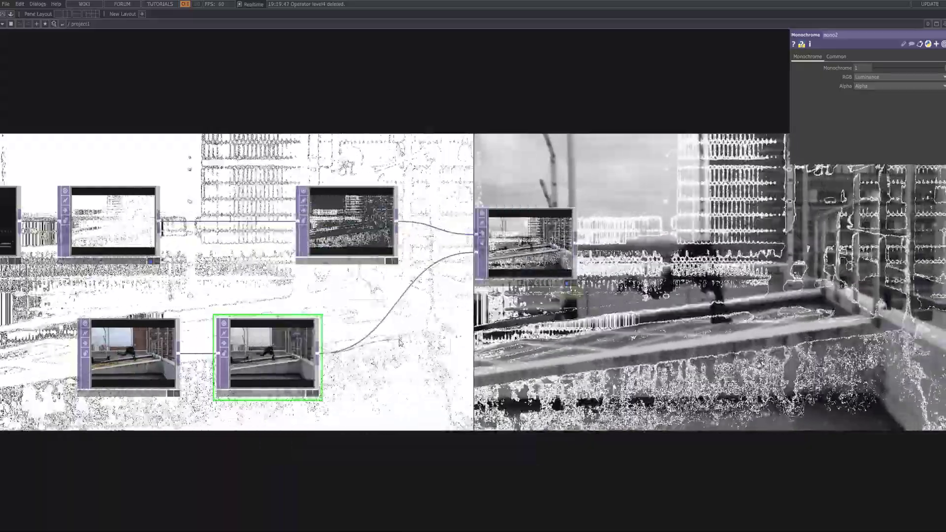
click(455, 333)
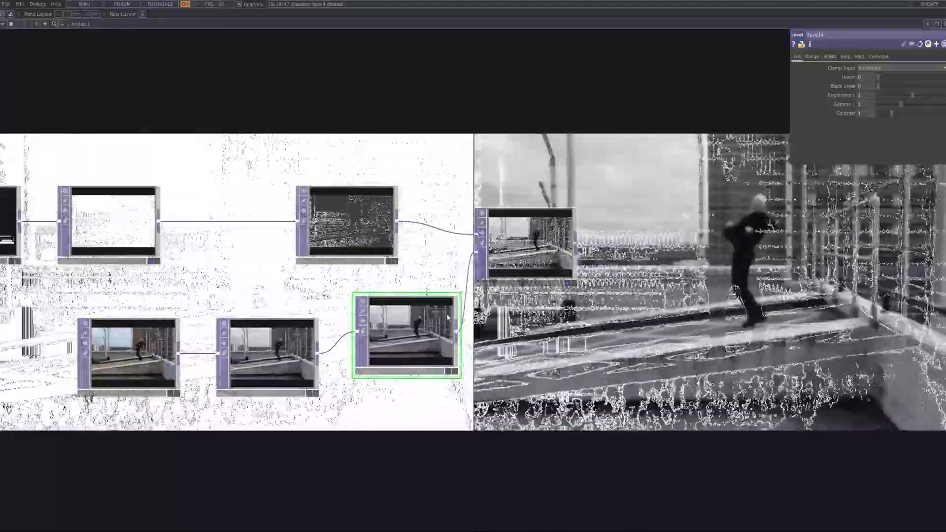
drag(455, 332, 436, 354)
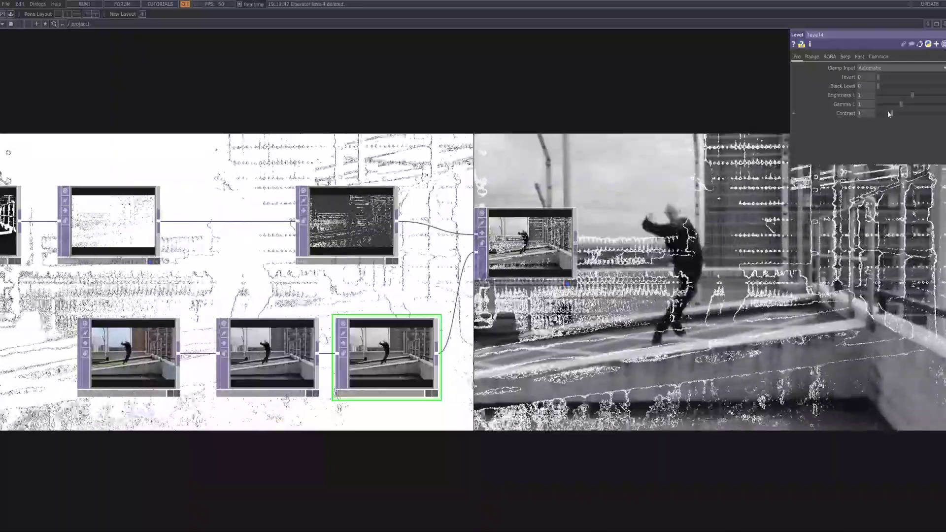
drag(891, 114, 945, 104)
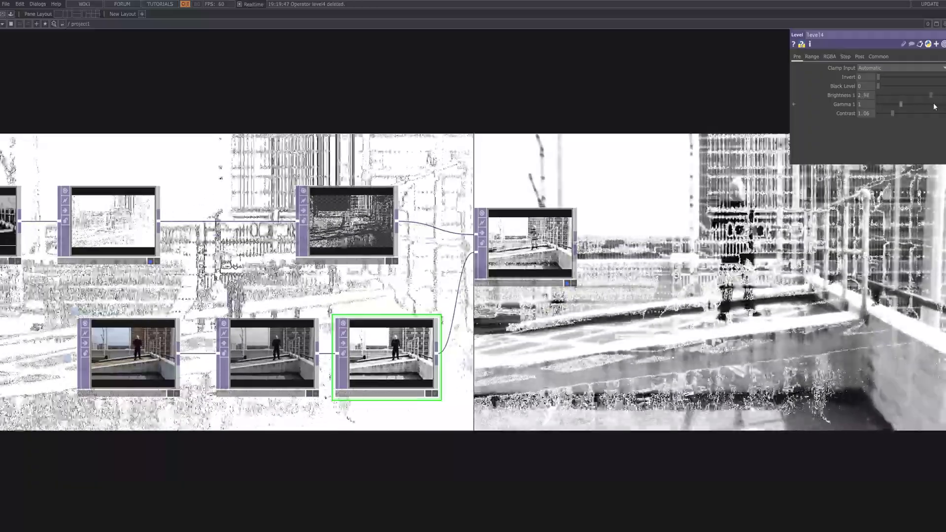